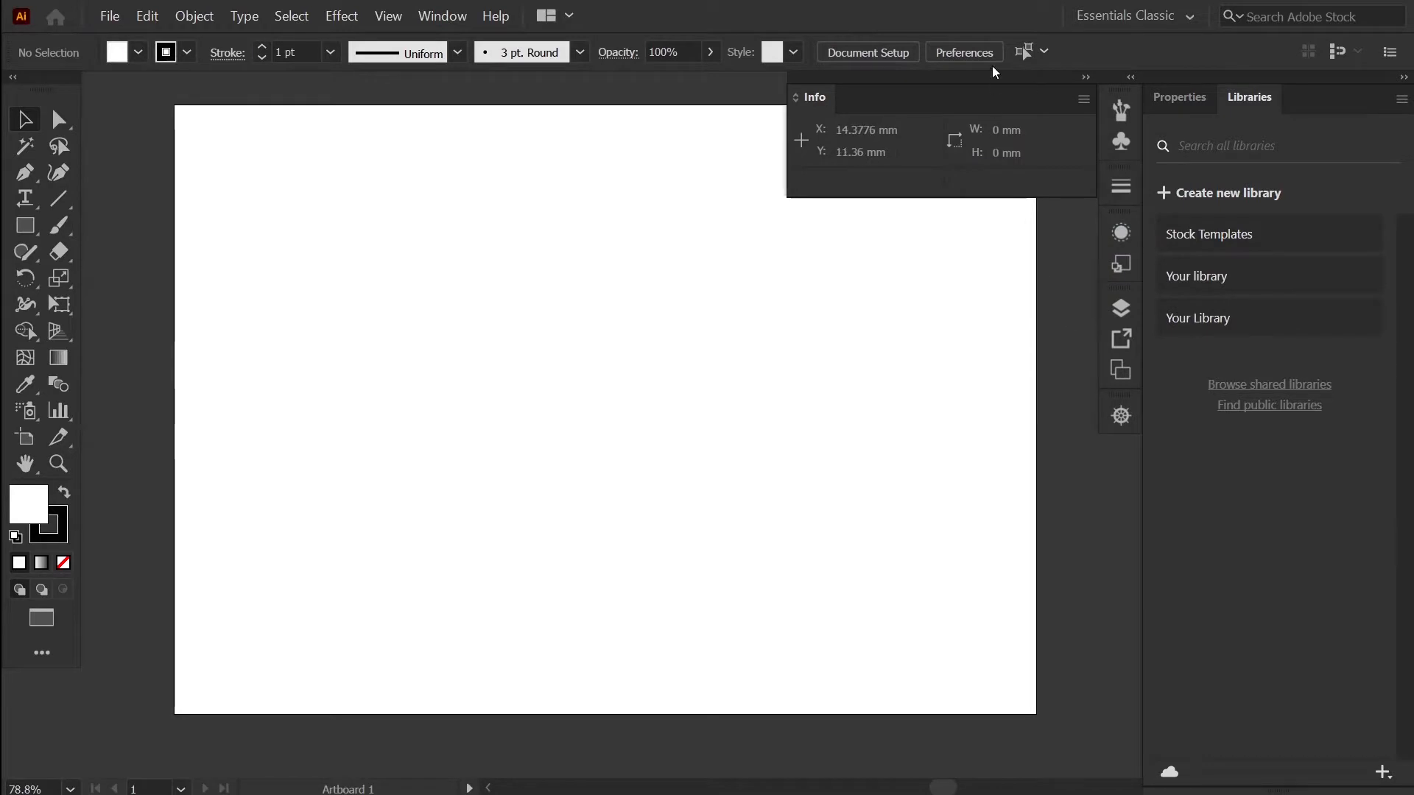
- Undock the Info panel over the artboard and expand it to include the fill and stroke colour values
left_click_drag(823, 102, 585, 295)
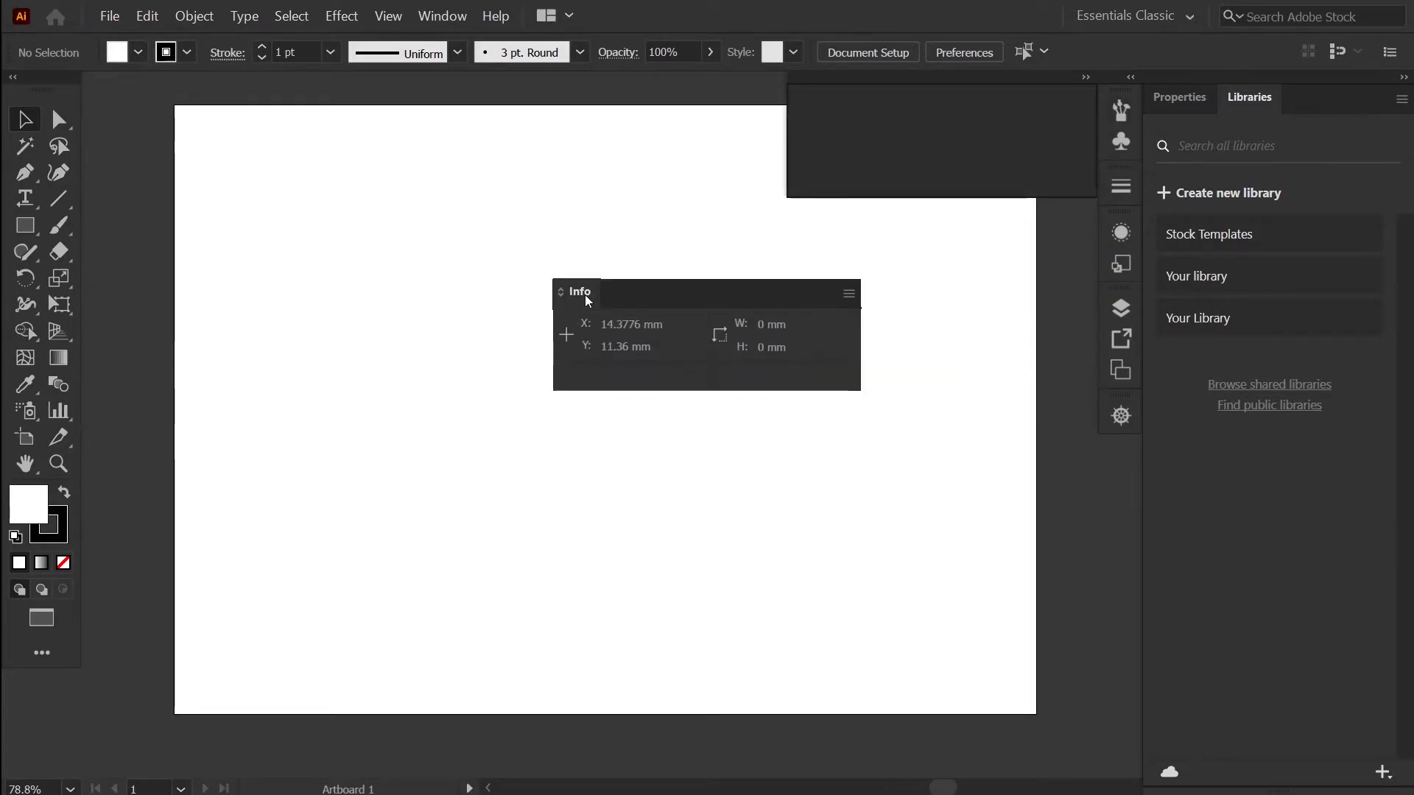
left_click(848, 295)
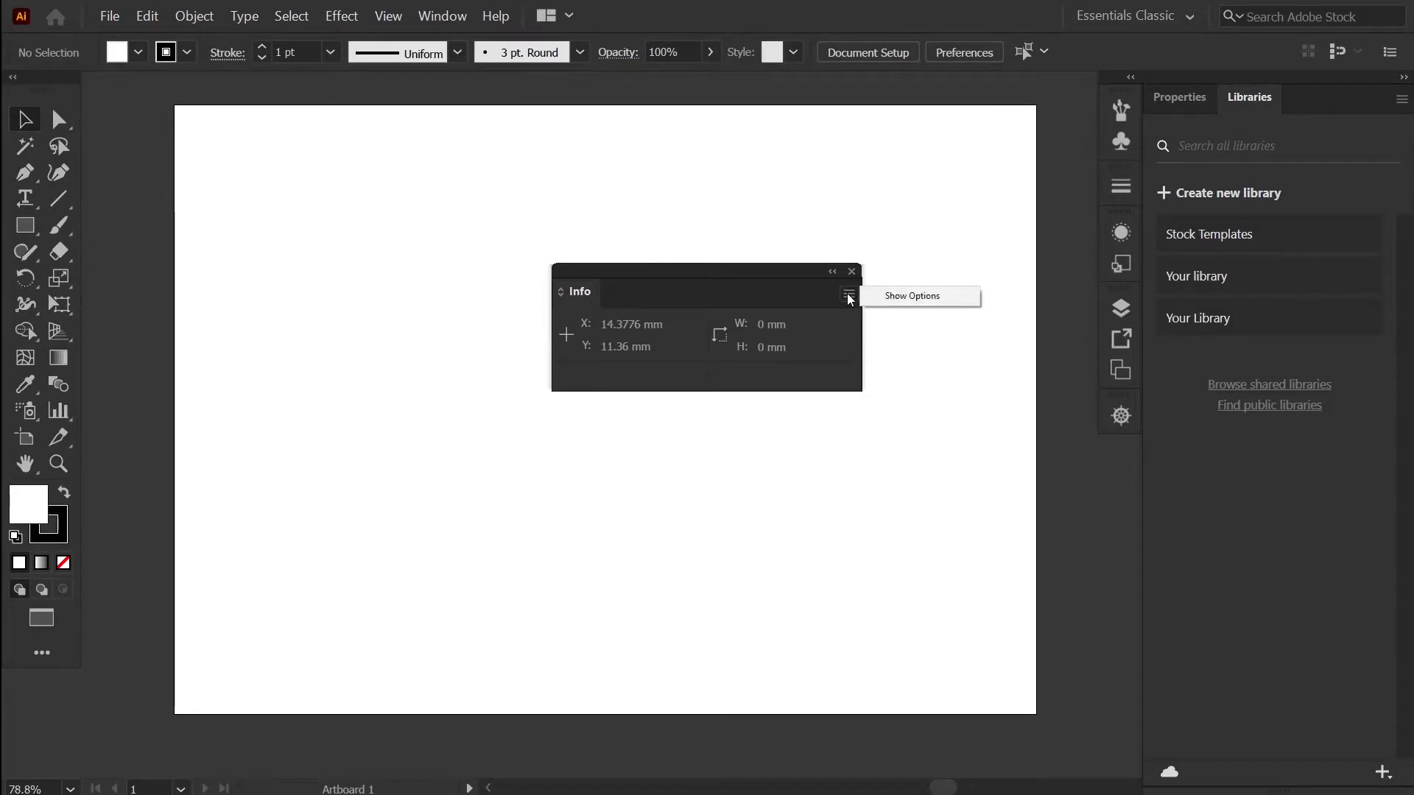
left_click(918, 296)
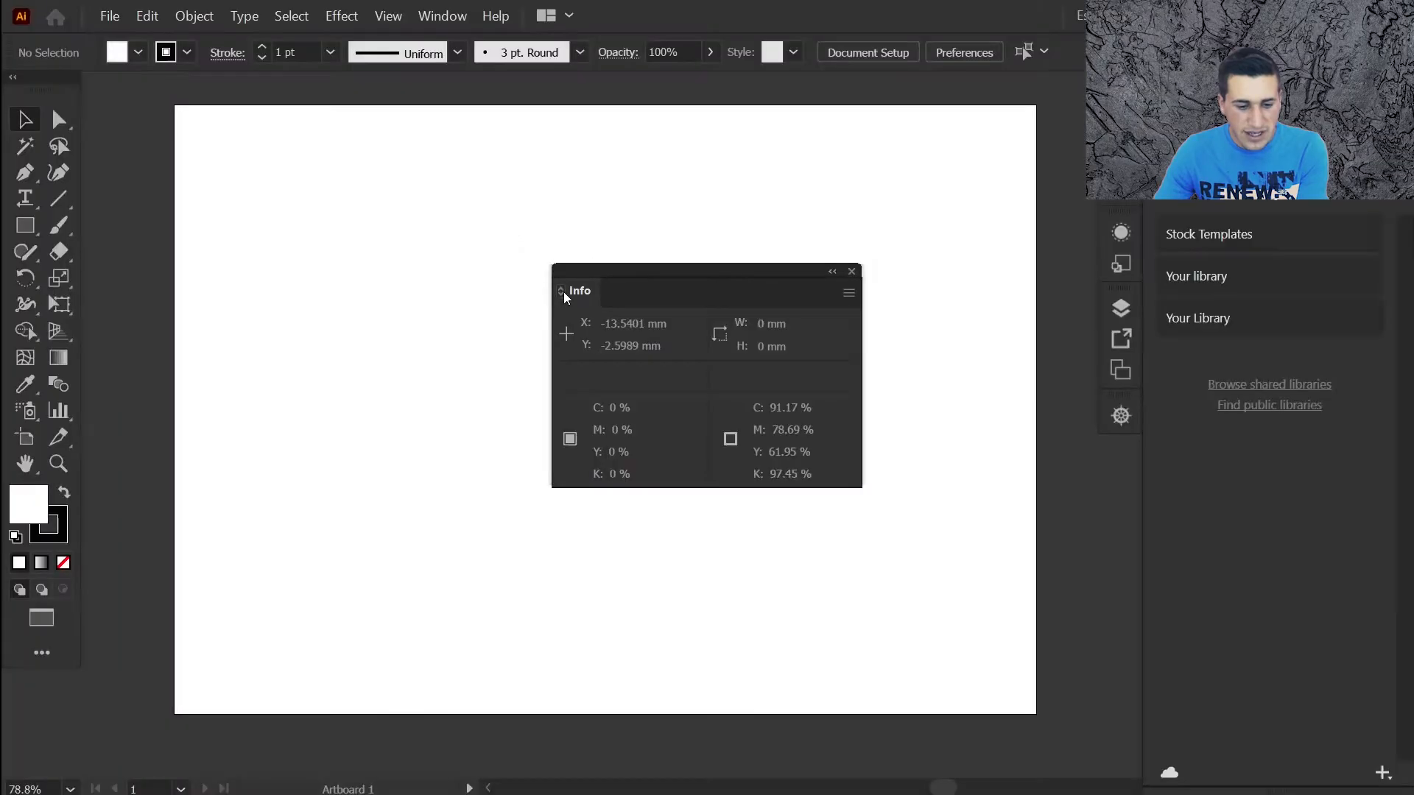
- Cycle the Info panel through its compact, title-only and full display states, ending with the full view
left_click(564, 291)
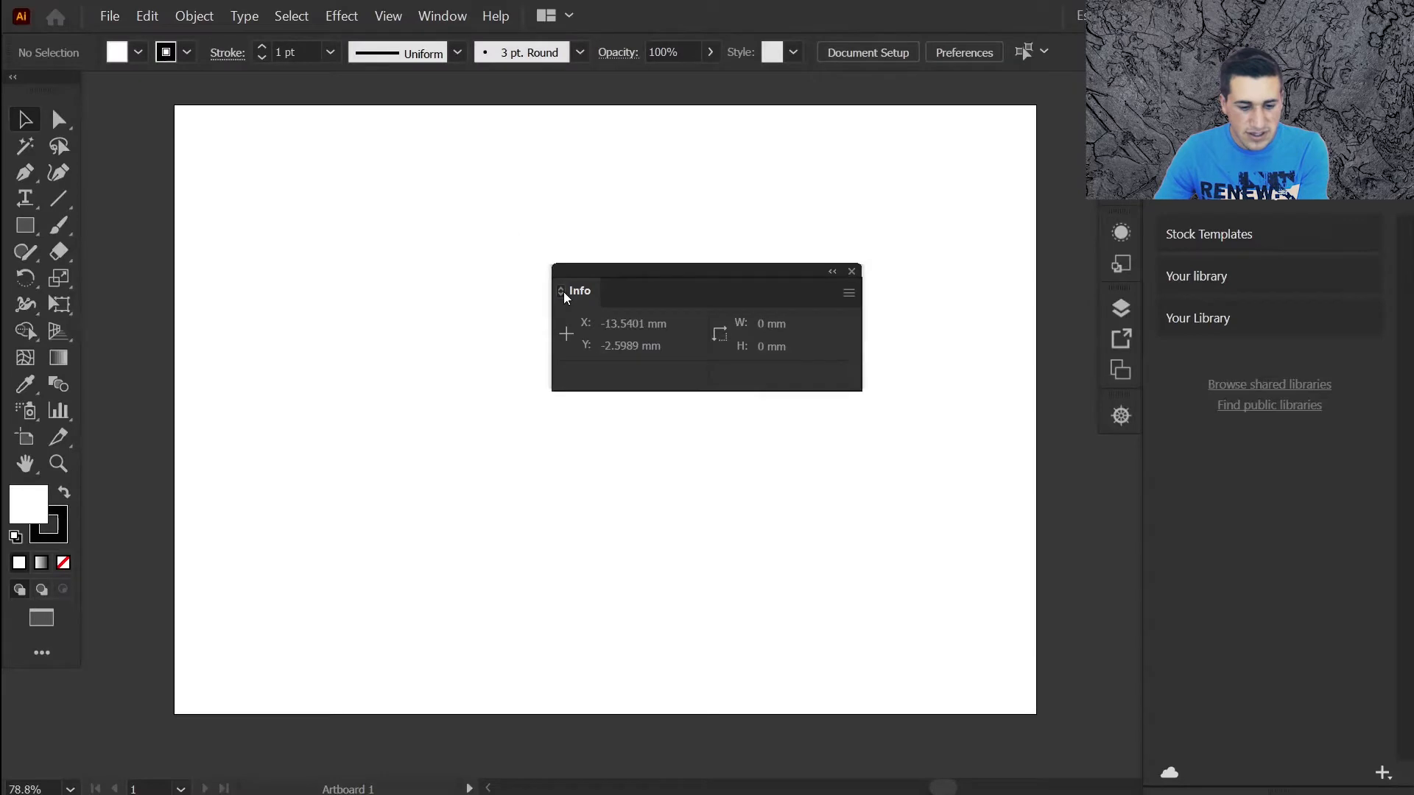
left_click(563, 291)
left_click(563, 291)
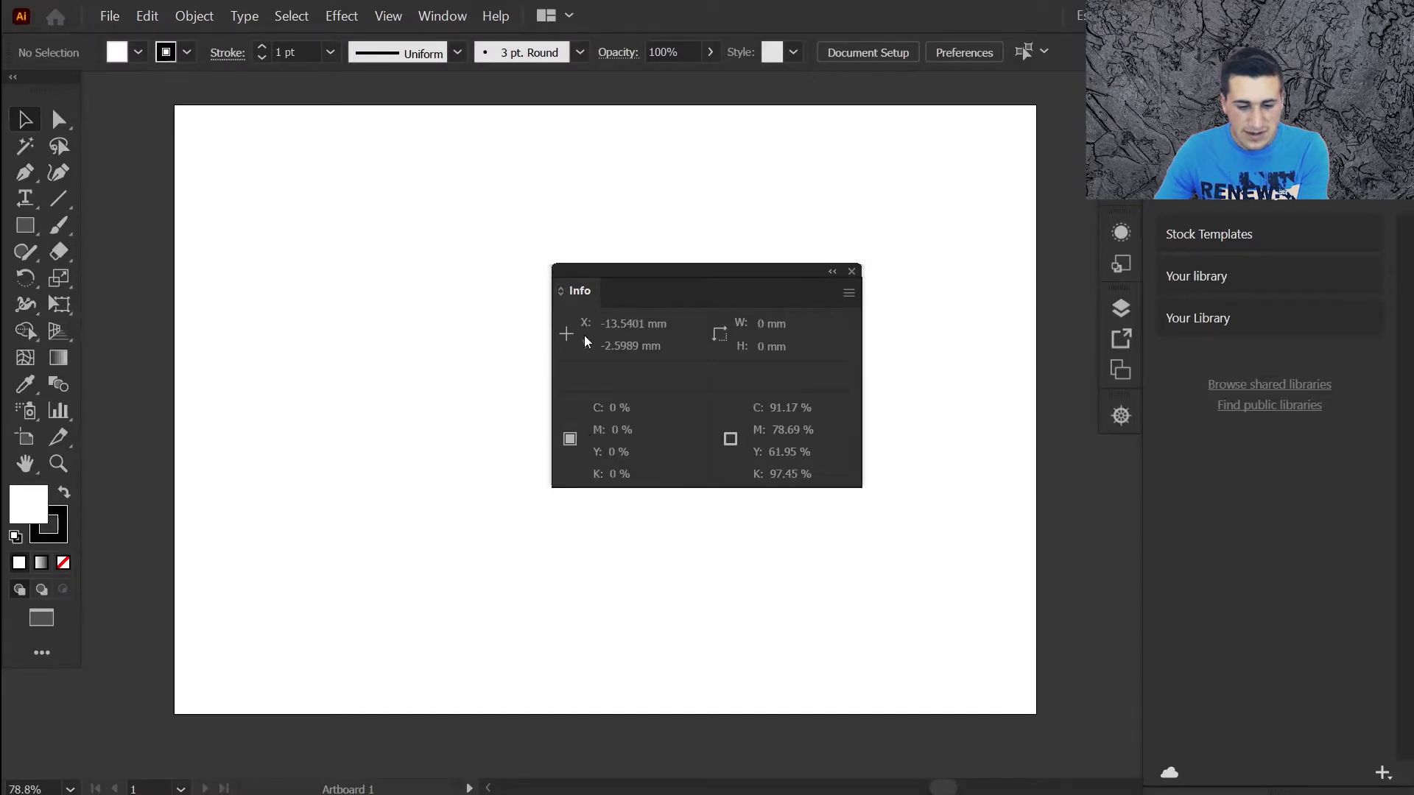
double_click(684, 294)
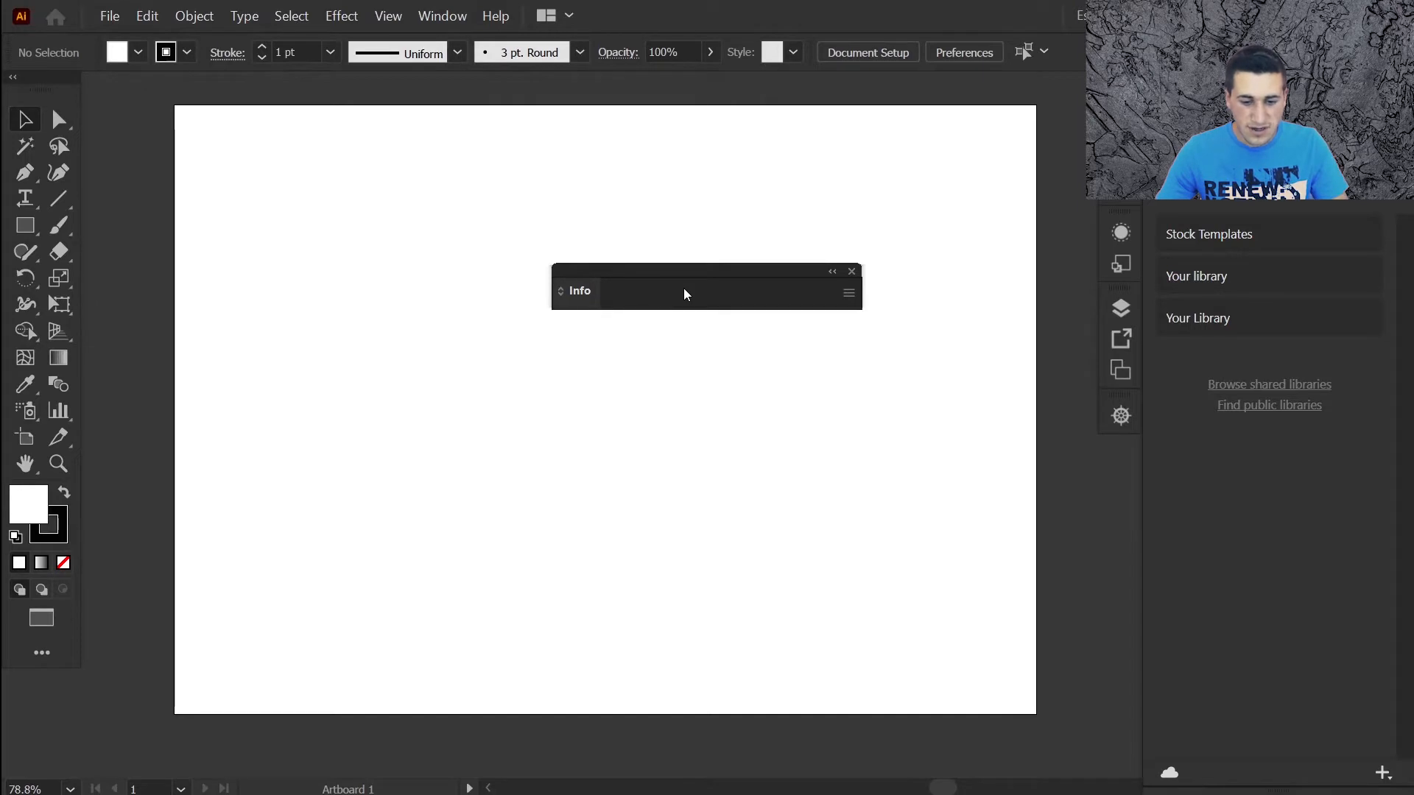
left_click(579, 292)
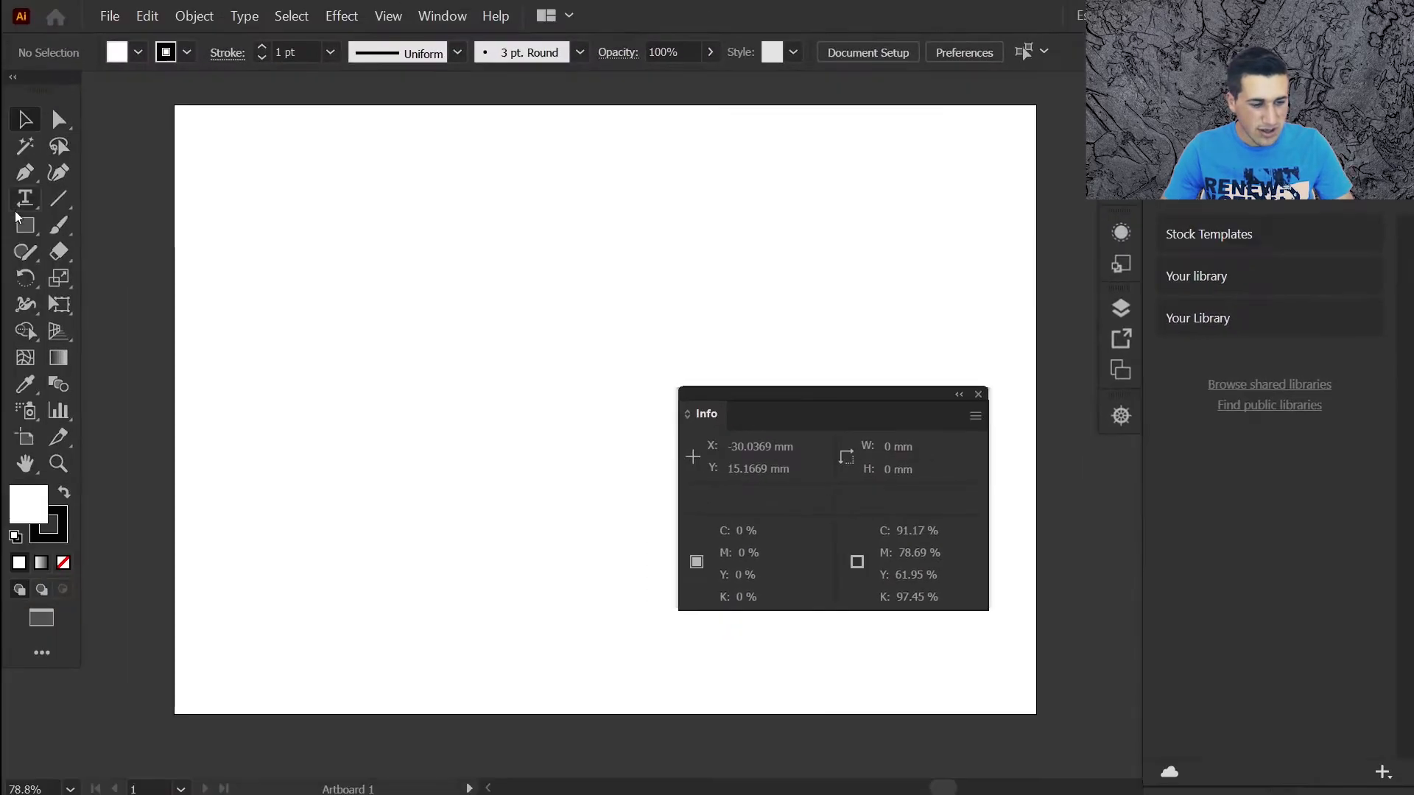
- Show the document rulers and float the toolbar over the canvas to uncover the ruler corner
left_click(25, 226)
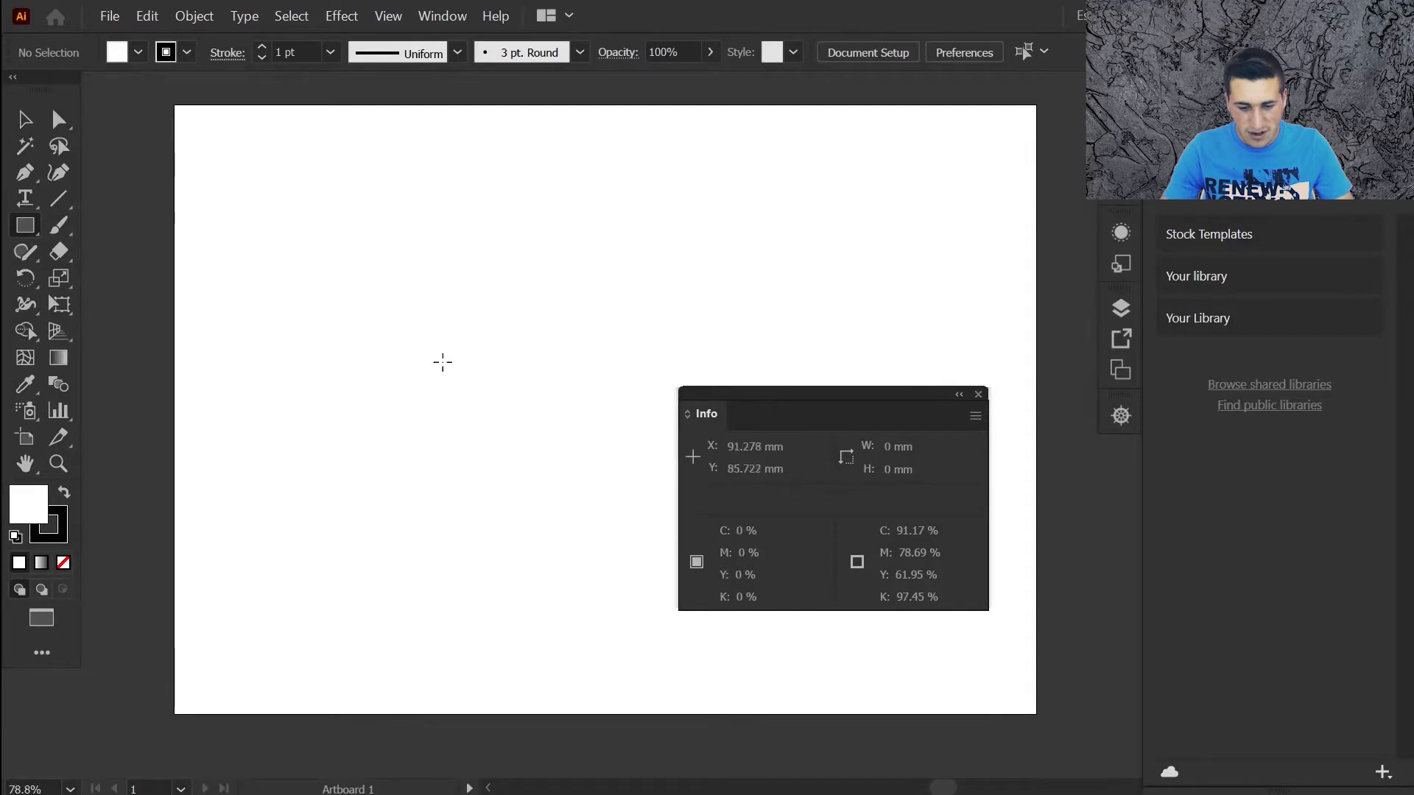
scroll(327, 370, "up", 1)
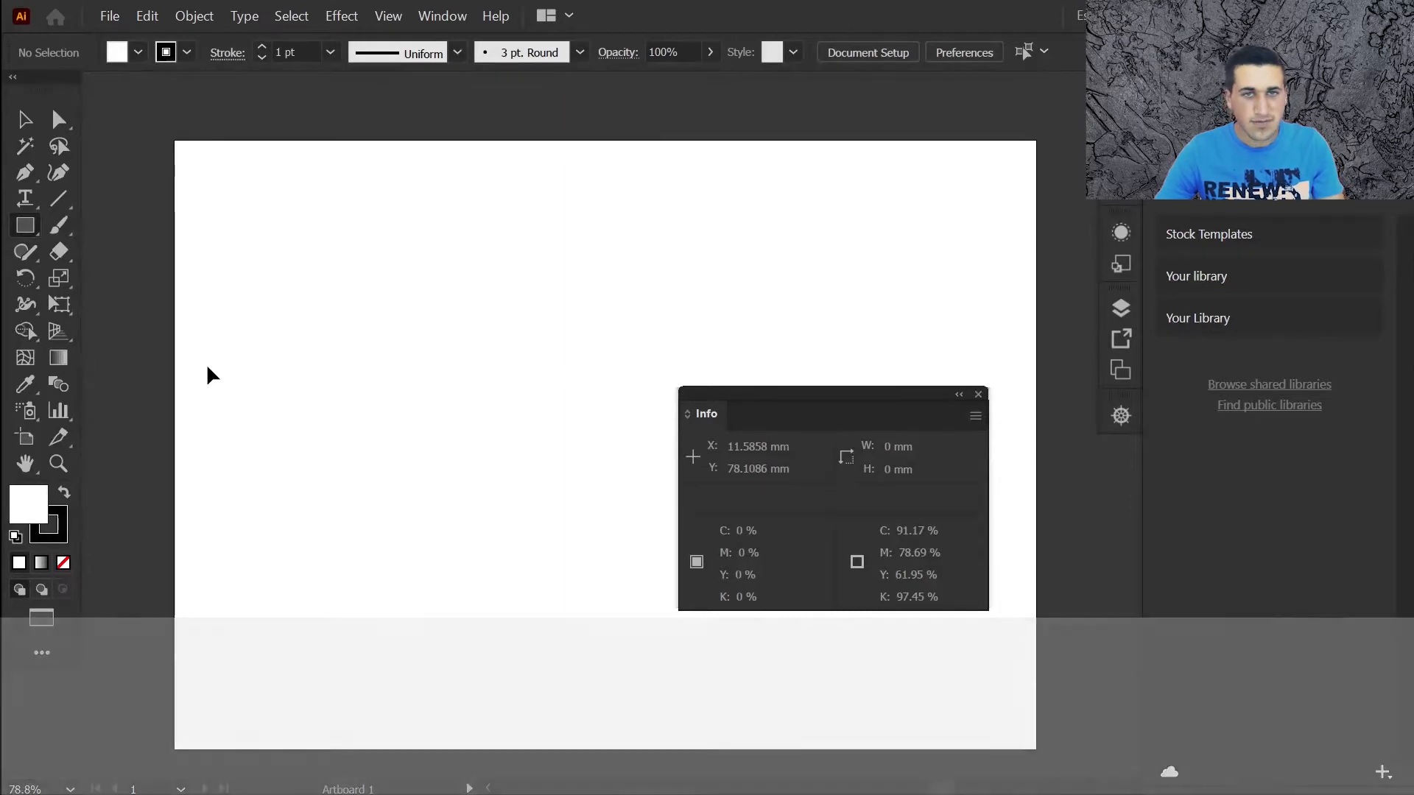
key("ctrl+r")
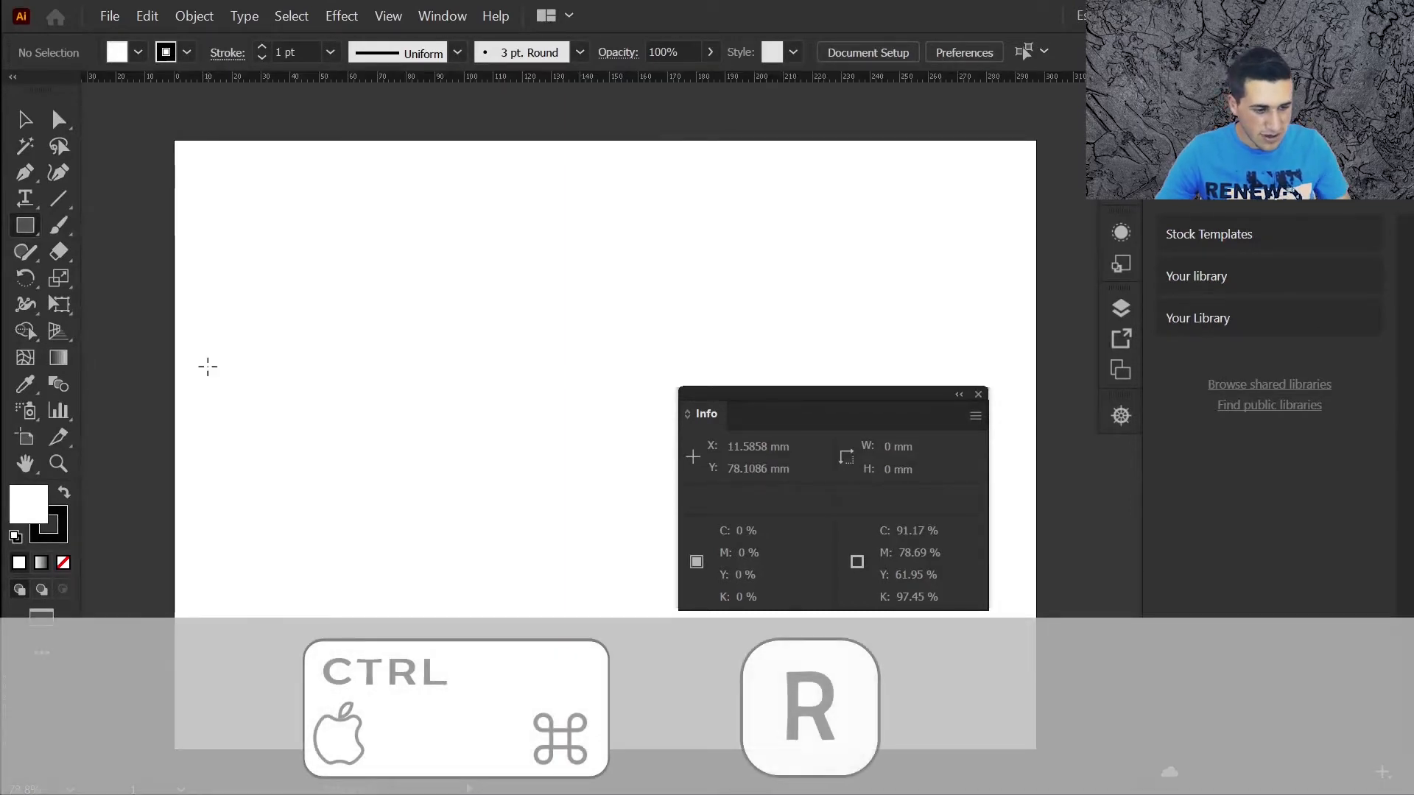
left_click_drag(47, 98, 126, 178)
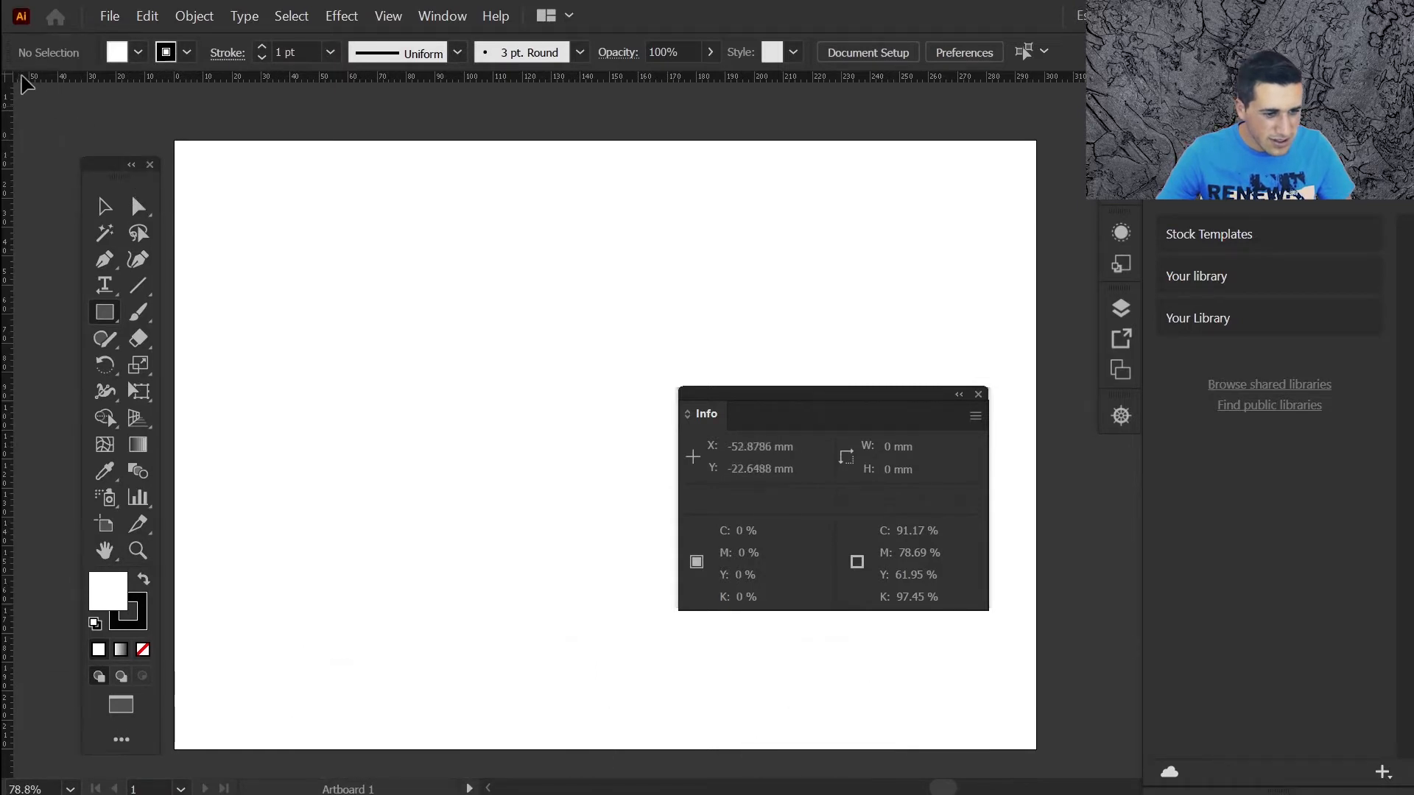
left_click_drag(184, 87, 99, 129)
scroll(99, 130, "up", 3)
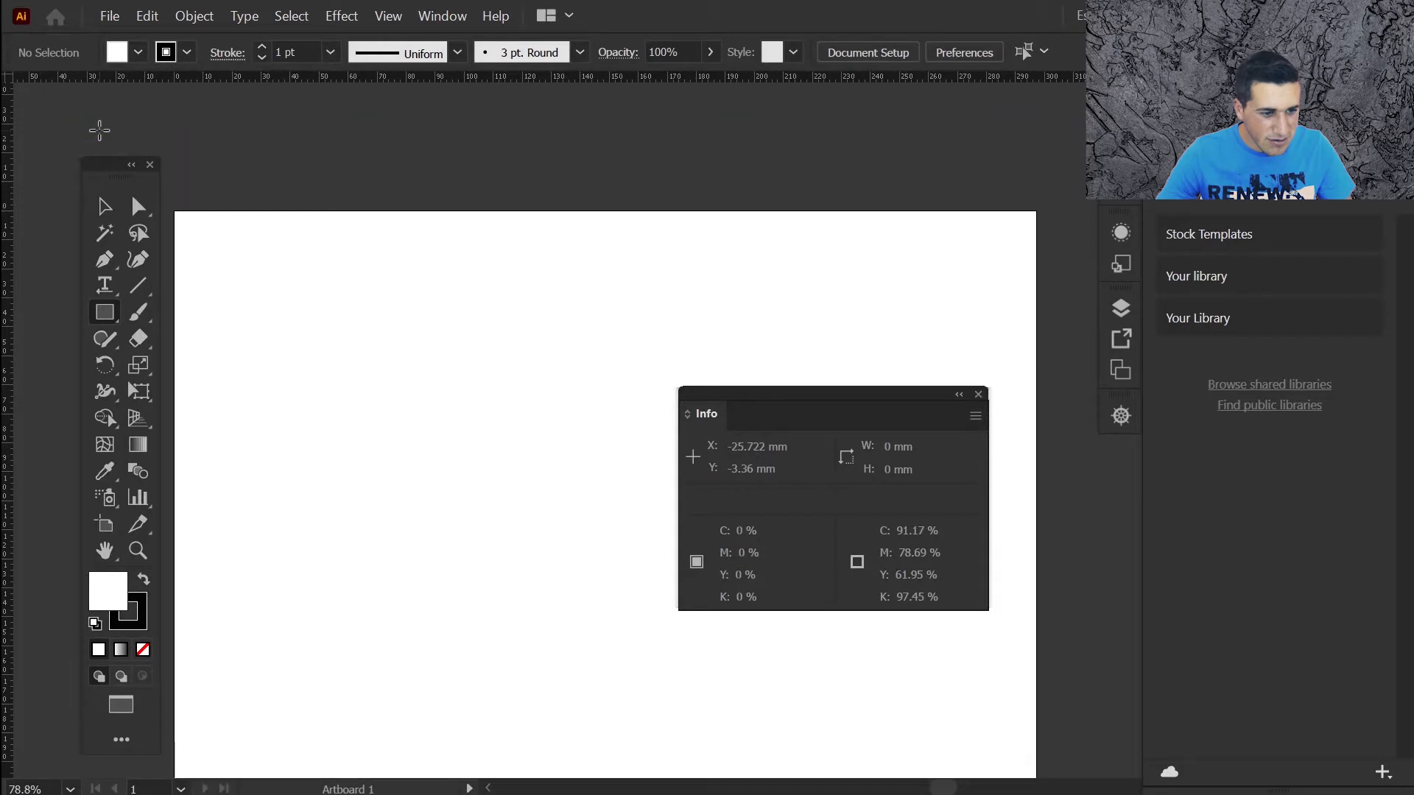
scroll(99, 130, "left", 6)
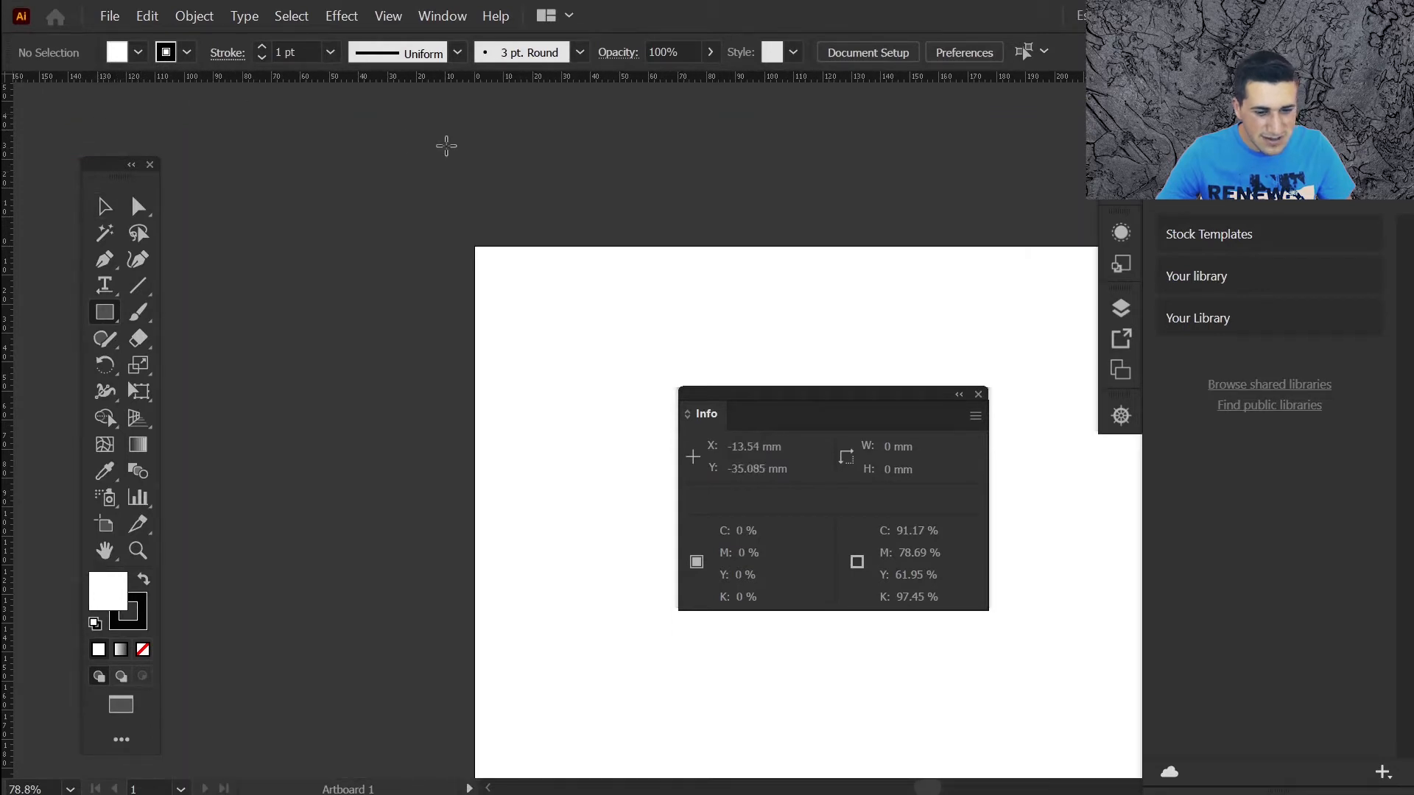
scroll(758, 138, "right", 3)
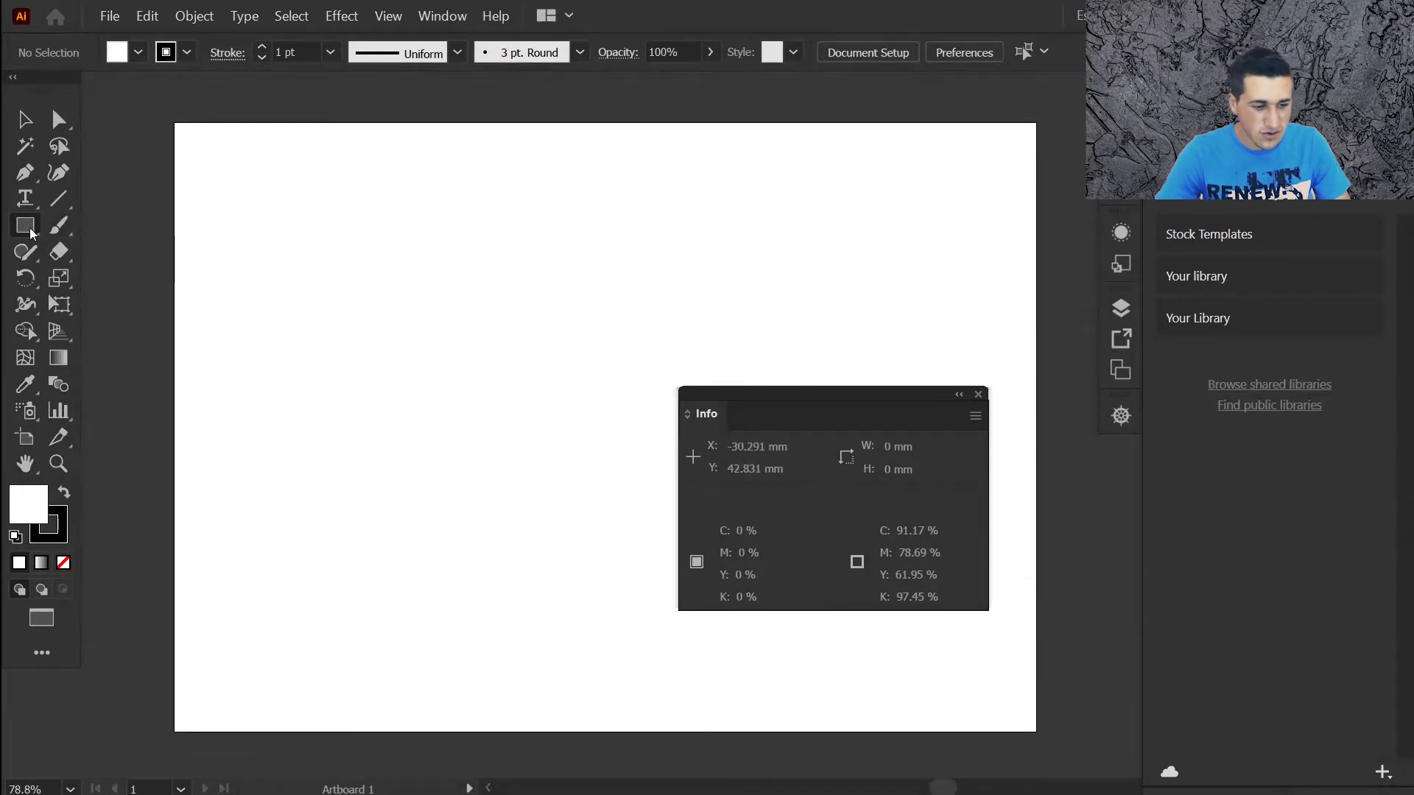
- Draw a rectangle about 81 by 94 mm near the middle of the artboard
left_click_drag(30, 230, 158, 229)
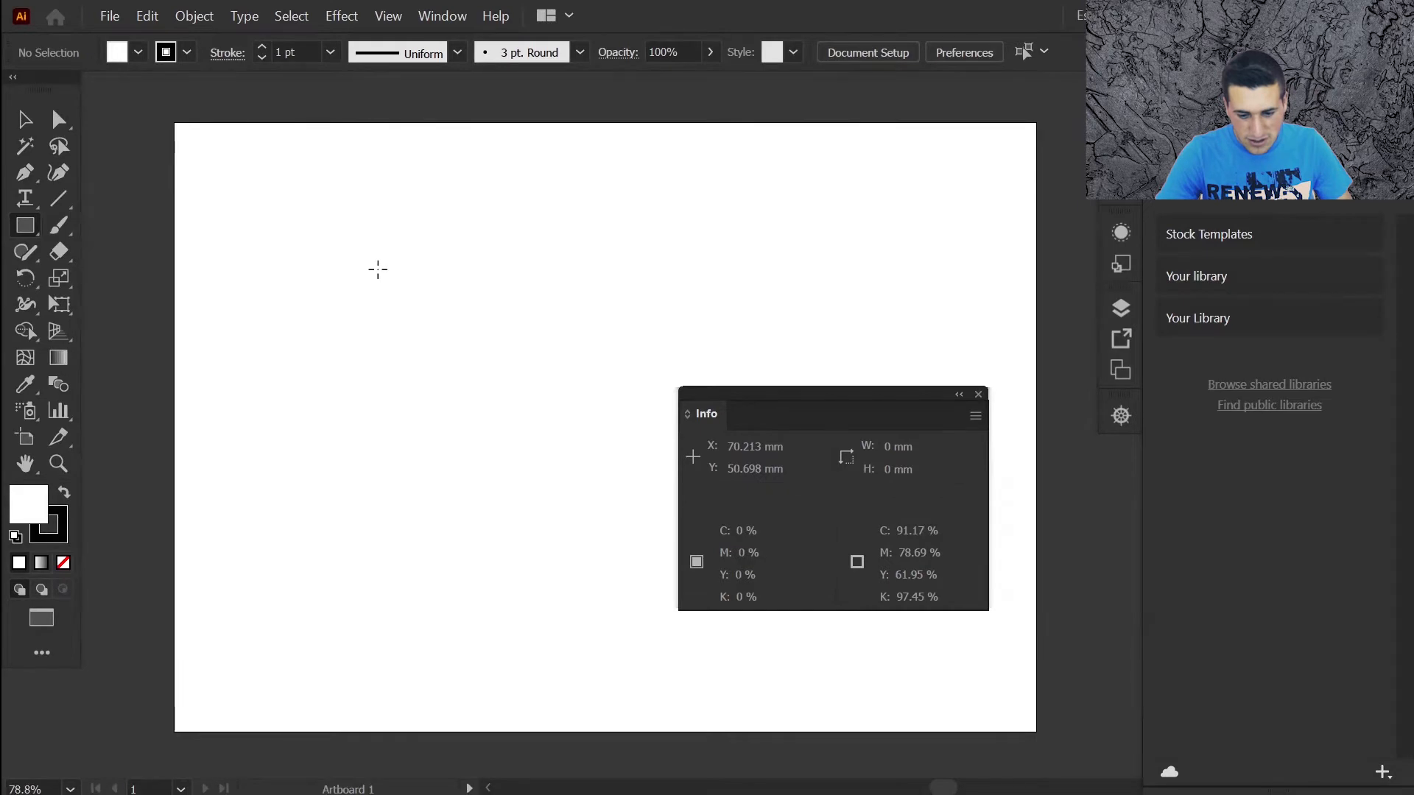
mouse_move(377, 269)
left_mouse_down()
mouse_move(571, 445)
mouse_move(619, 522)
mouse_move(543, 433)
mouse_move(643, 499)
mouse_move(575, 492)
mouse_move(577, 553)
mouse_move(635, 537)
mouse_move(614, 542)
left_mouse_up()
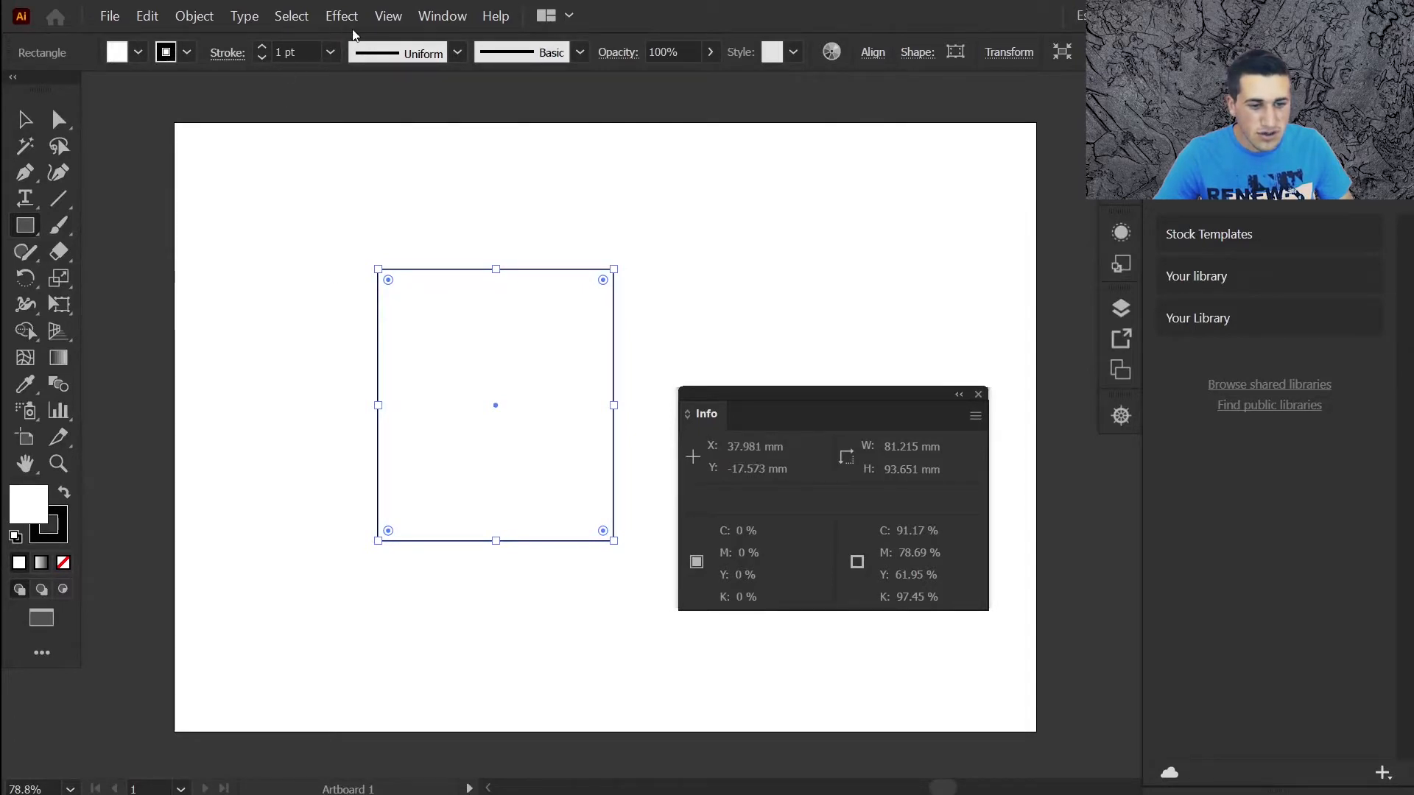
- Turn on Snap to Grid and draw a 15 by 25 mm rectangle and a 50 by 17.5 mm rectangle beside the large one
left_click(383, 16)
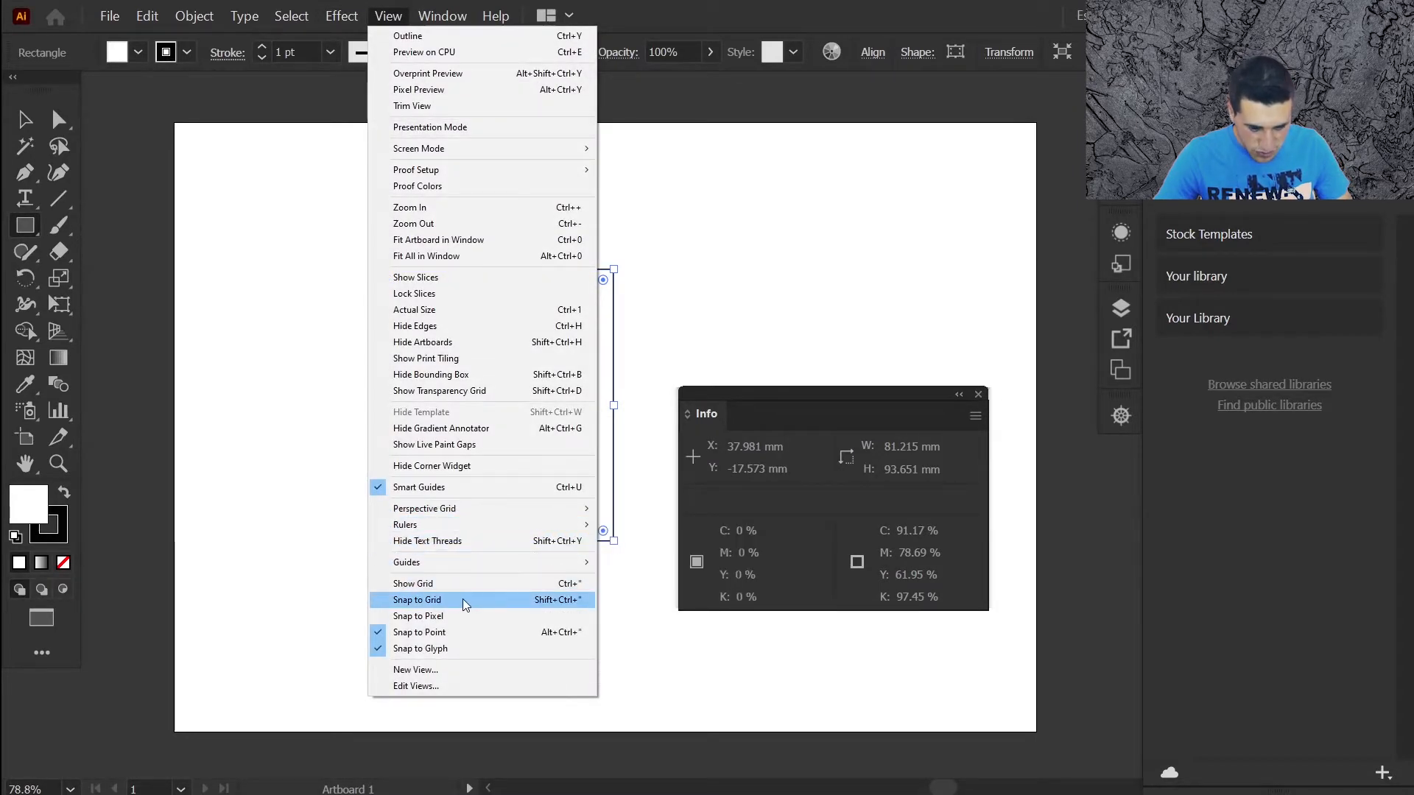
left_click(466, 599)
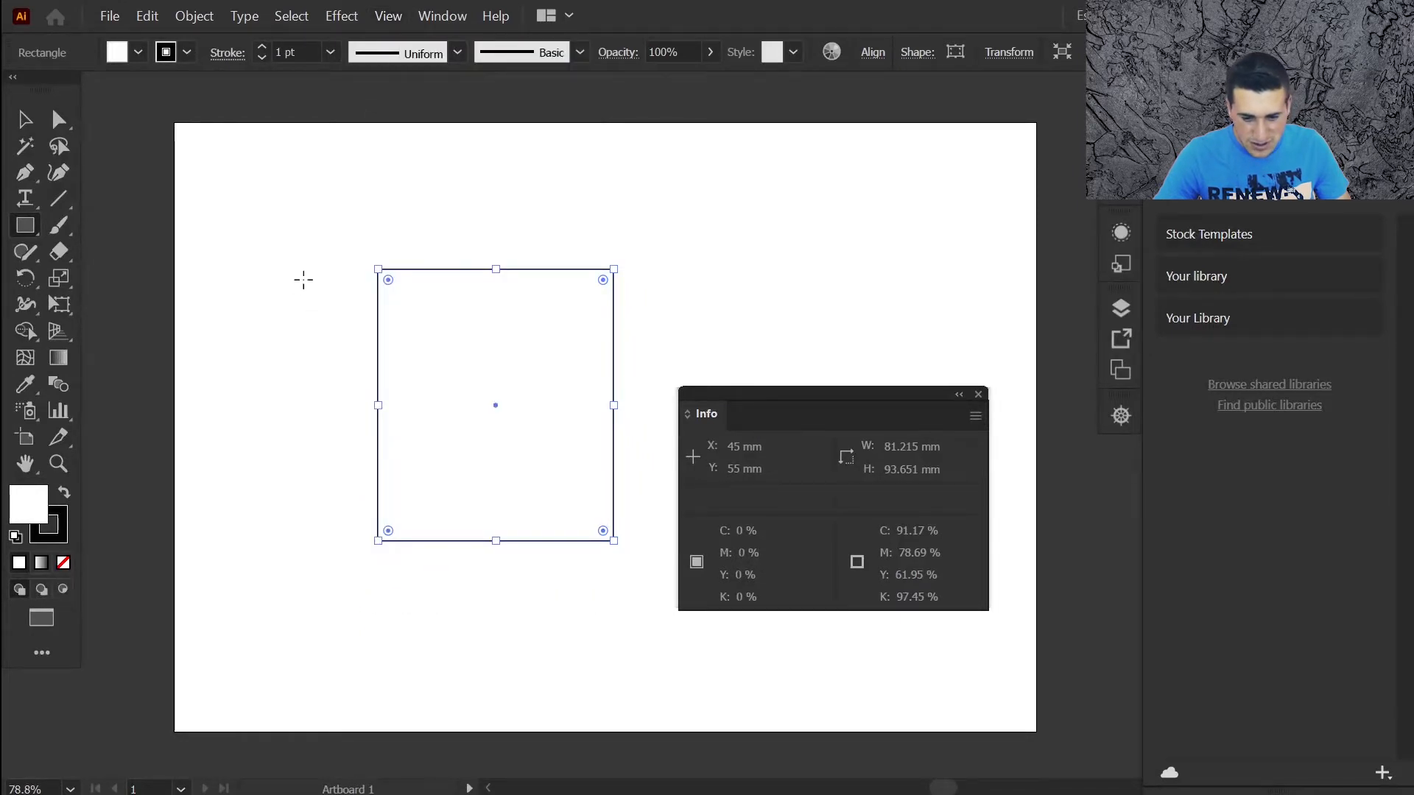
left_click_drag(283, 298, 329, 368)
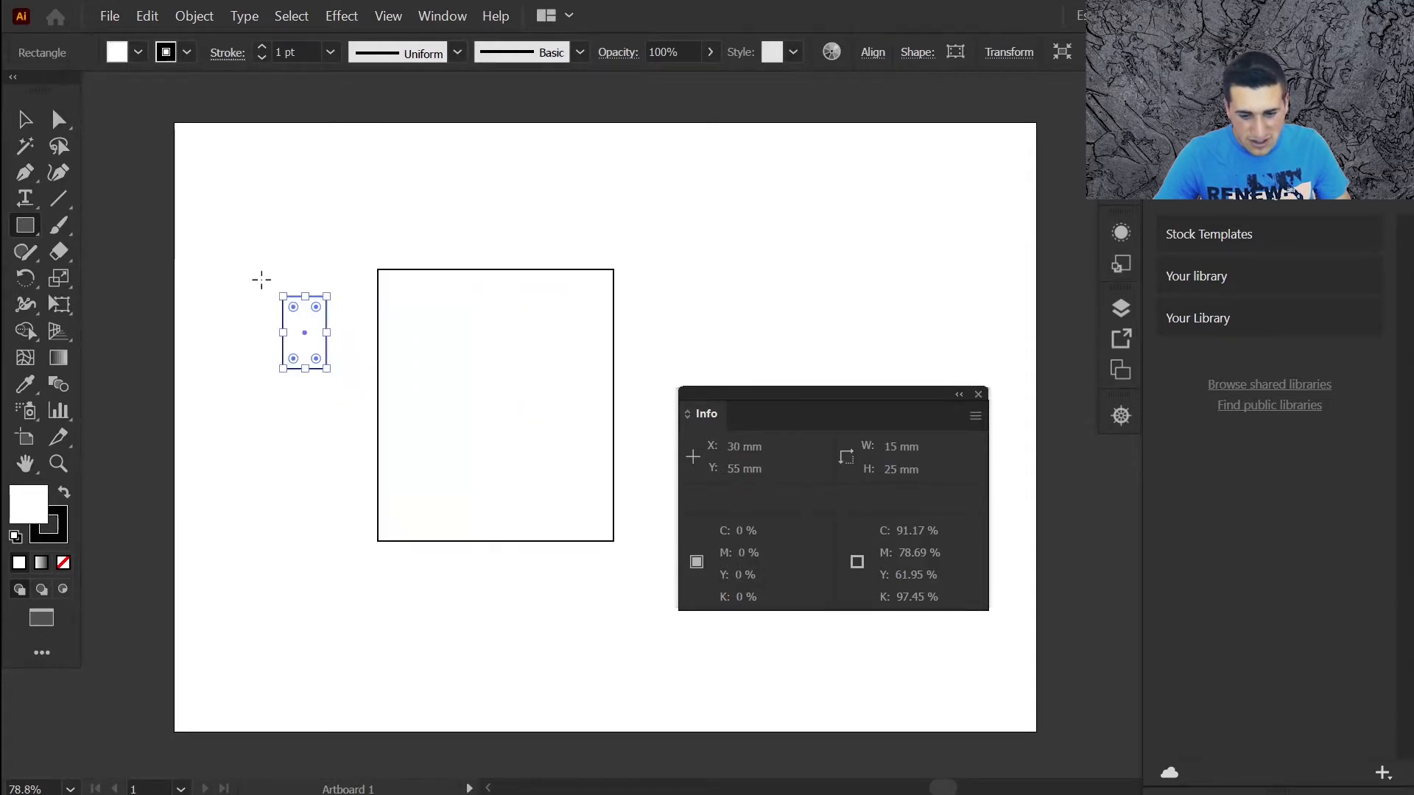
left_click_drag(270, 259, 414, 313)
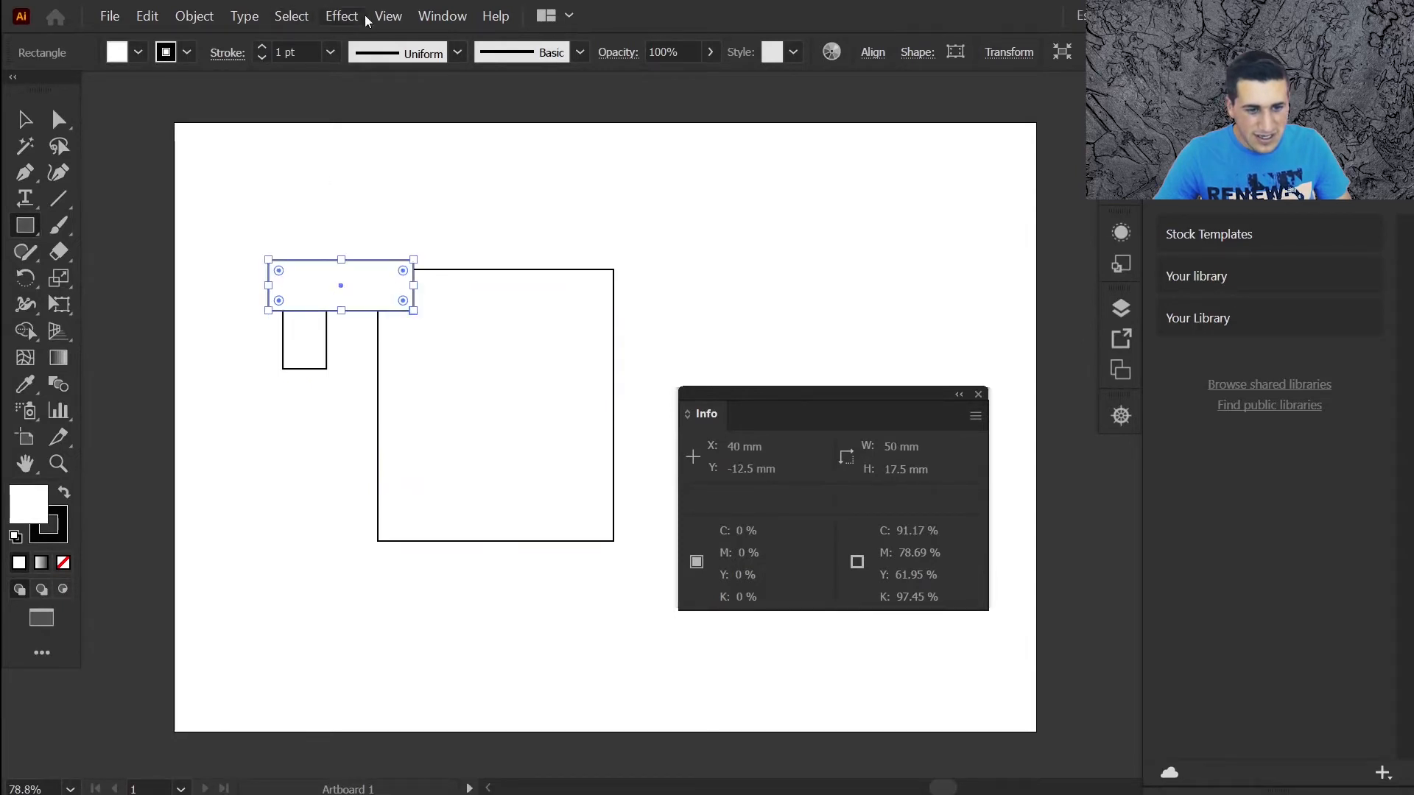
- Show the document grid across the artboard
left_click(388, 15)
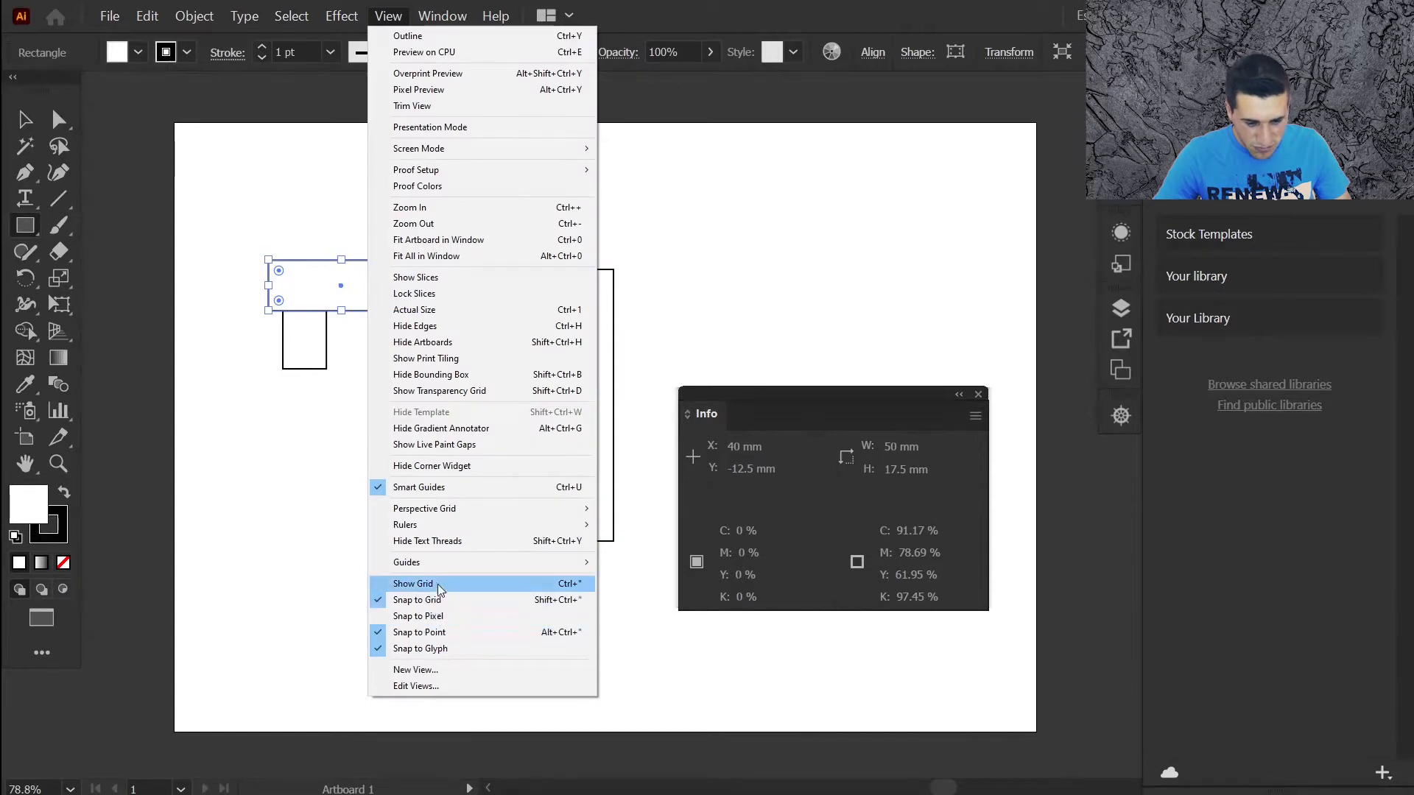
left_click(483, 586)
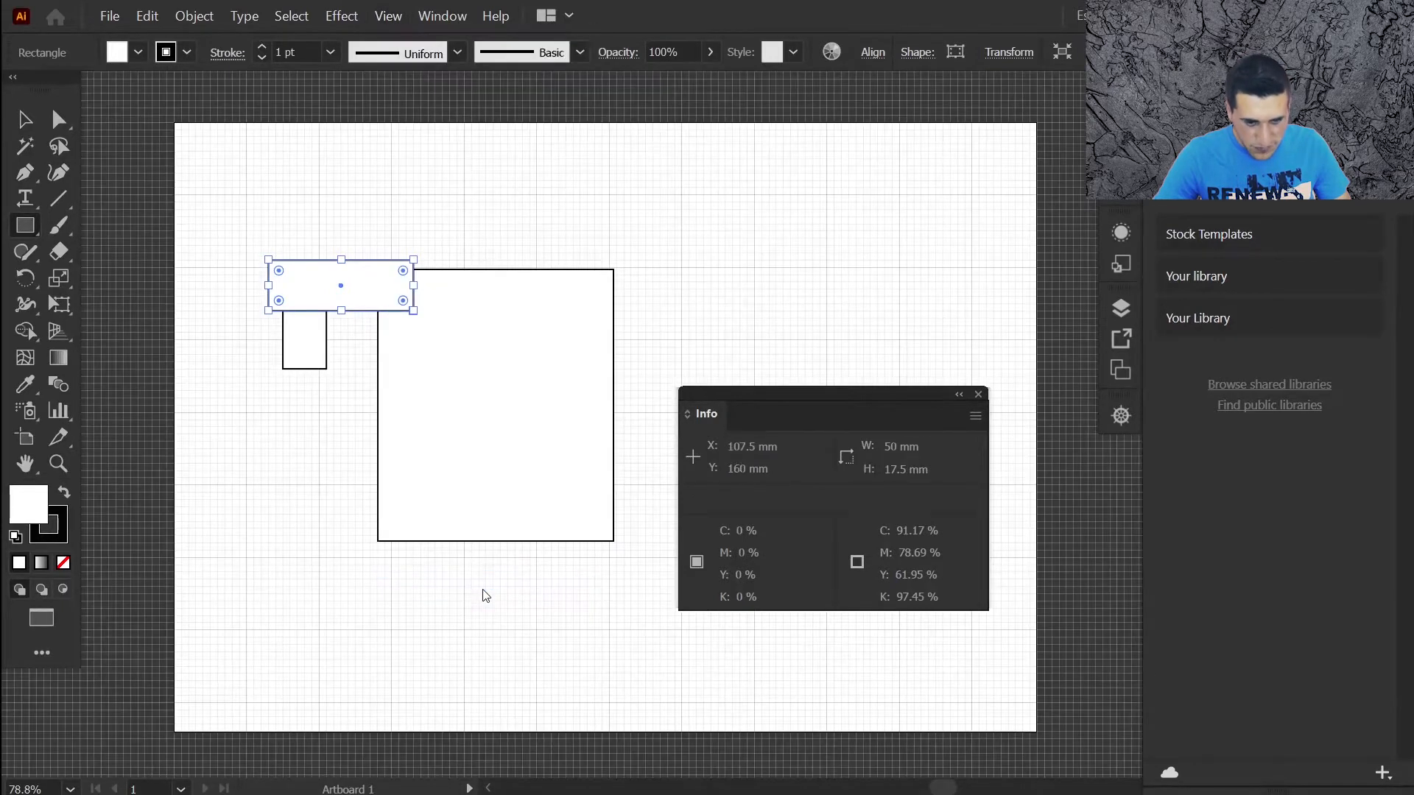
scroll(660, 239, "left", 2)
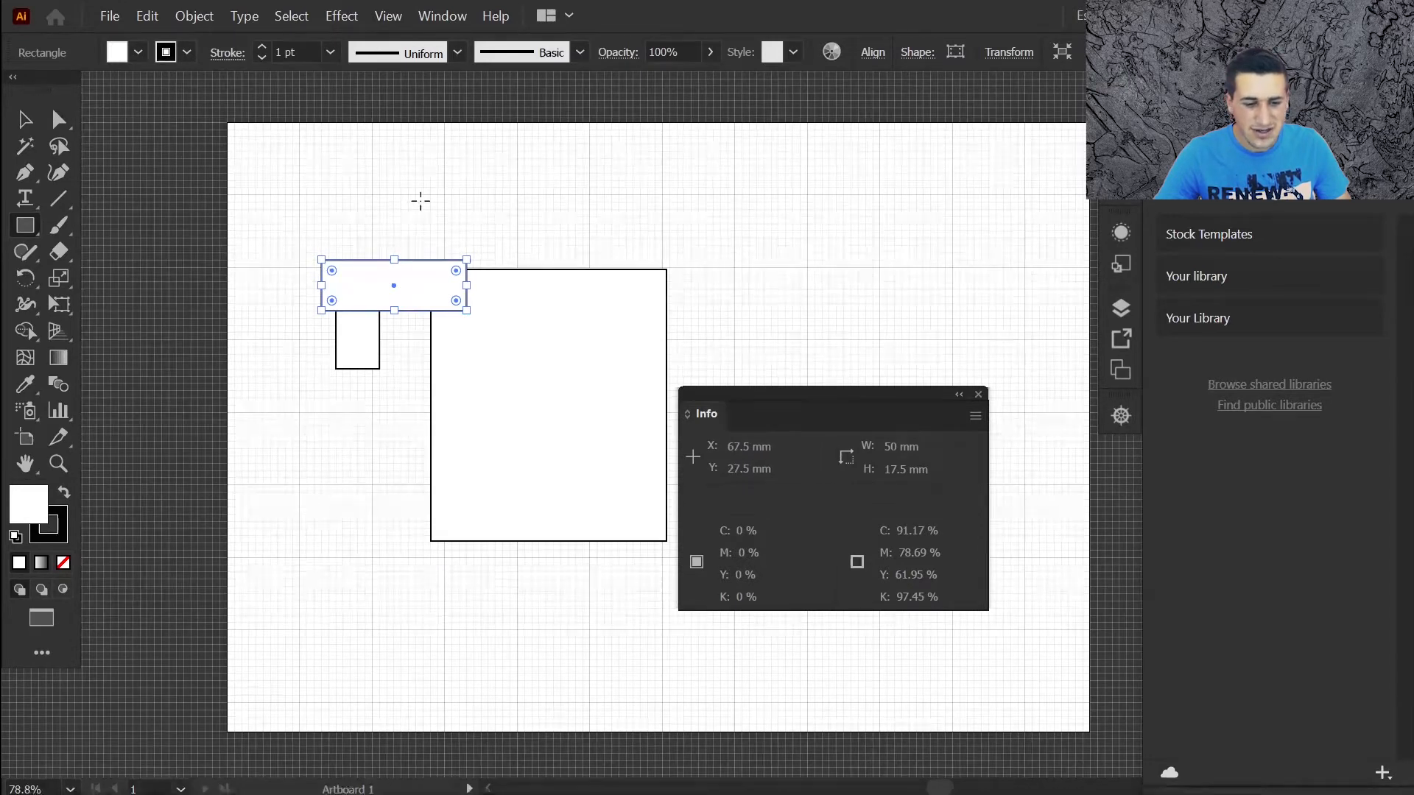
scroll(295, 160, "right", 2)
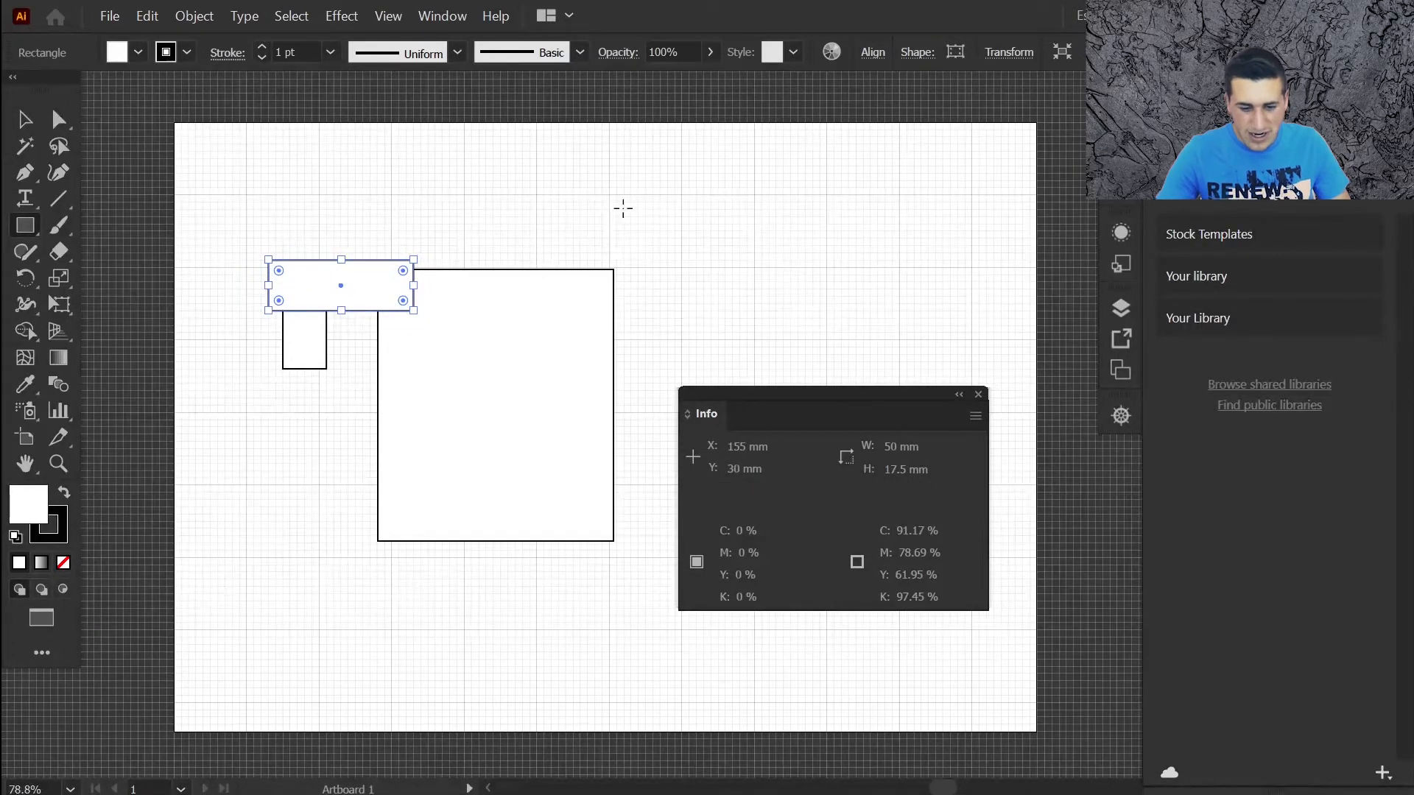
- Try drawing a rectangle along the 2.5 mm grid cells at 800% zoom, undo it, and return to the whole artboard
scroll(623, 208, "up", 7)
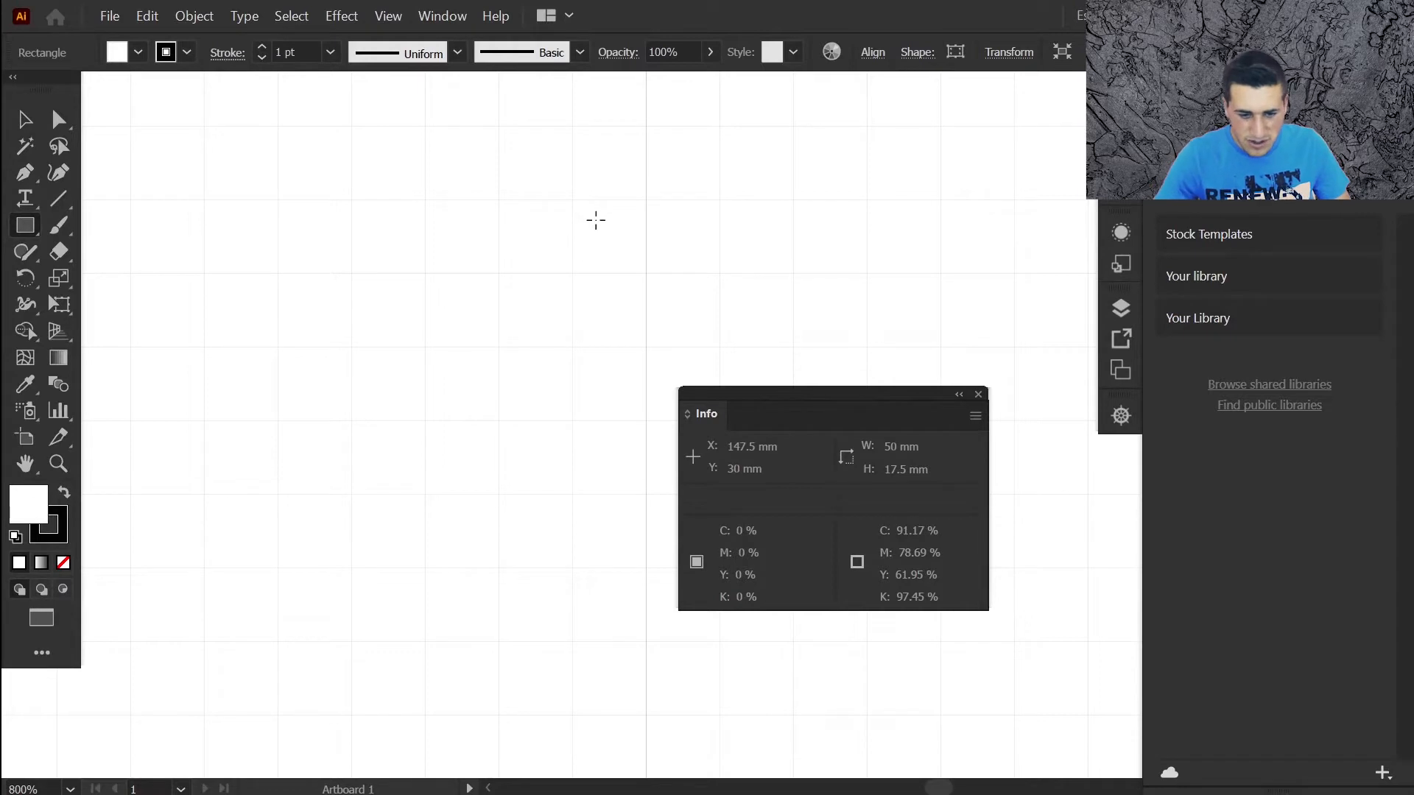
left_click_drag(608, 236, 629, 259)
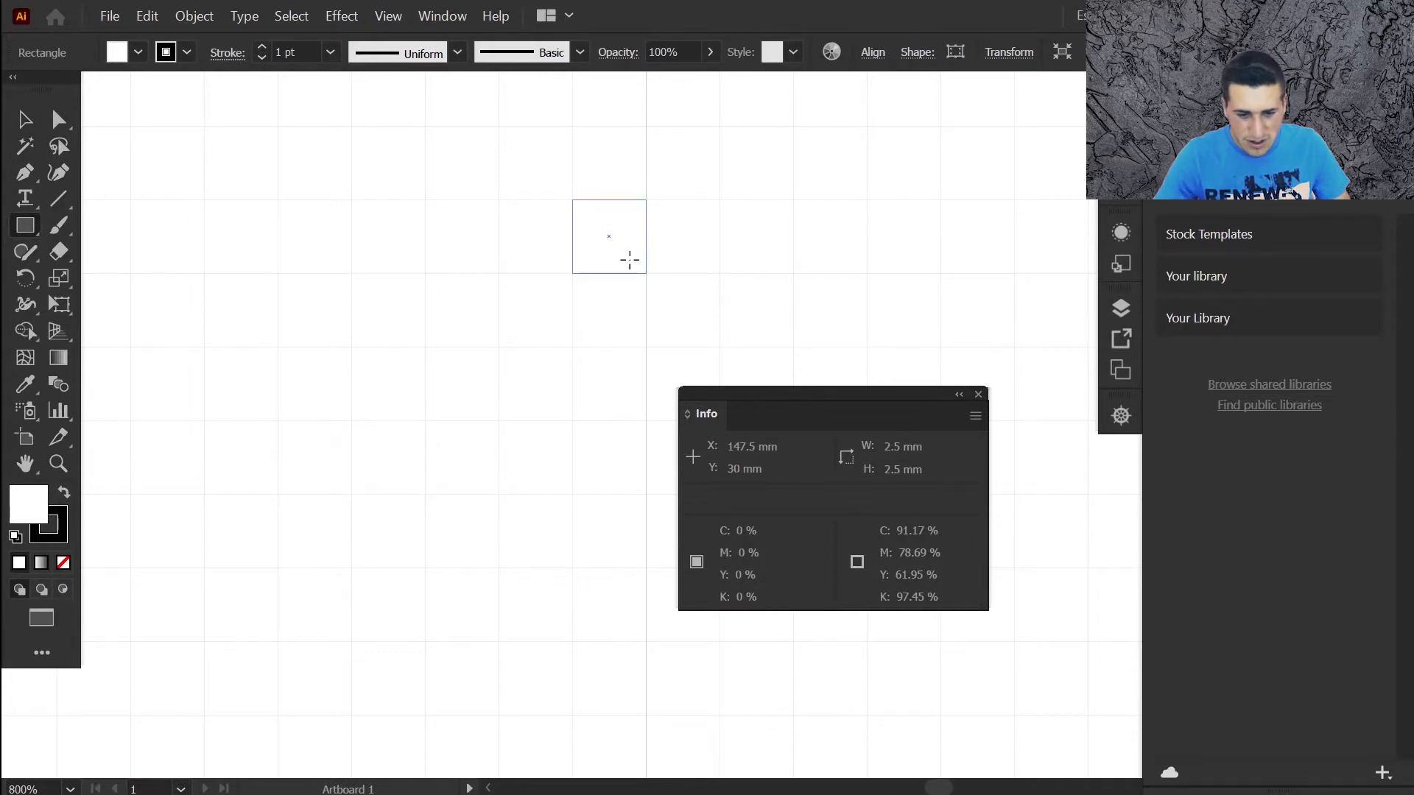
mouse_move(705, 321)
left_mouse_down()
mouse_move(780, 376)
mouse_move(956, 449)
left_mouse_up()
key("ctrl+z")
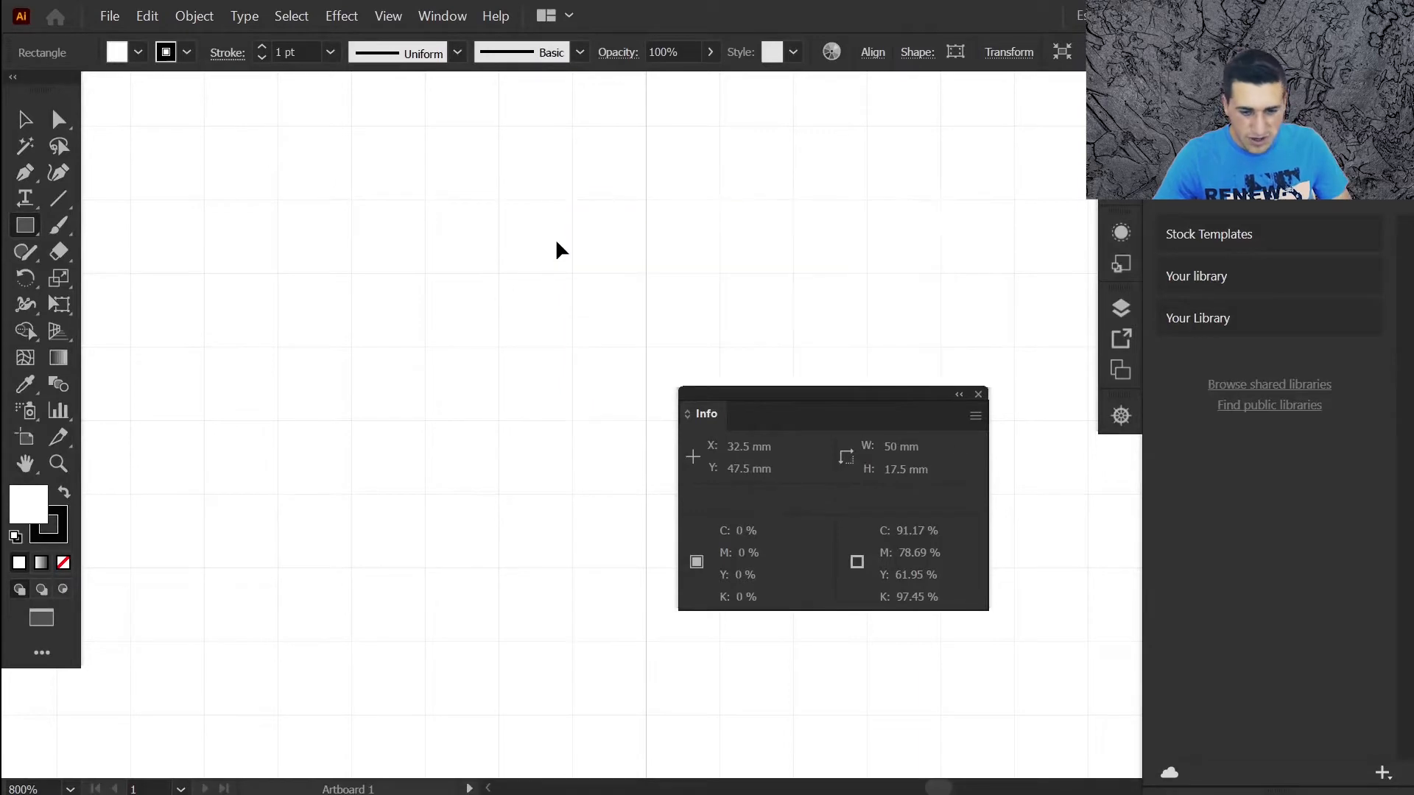
key("ctrl+0")
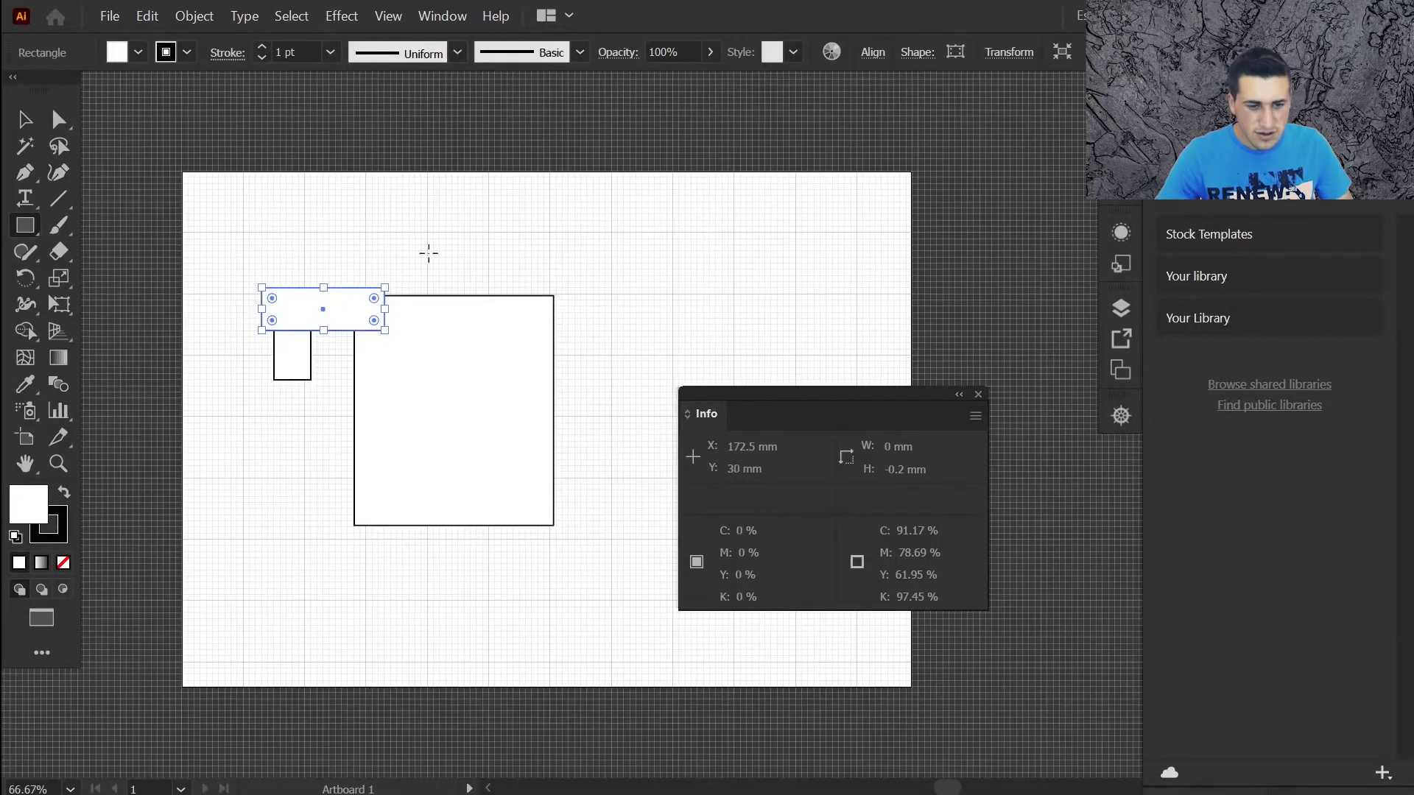
- Hide the document grid and draw another rectangle overlapping the large one
left_click(390, 15)
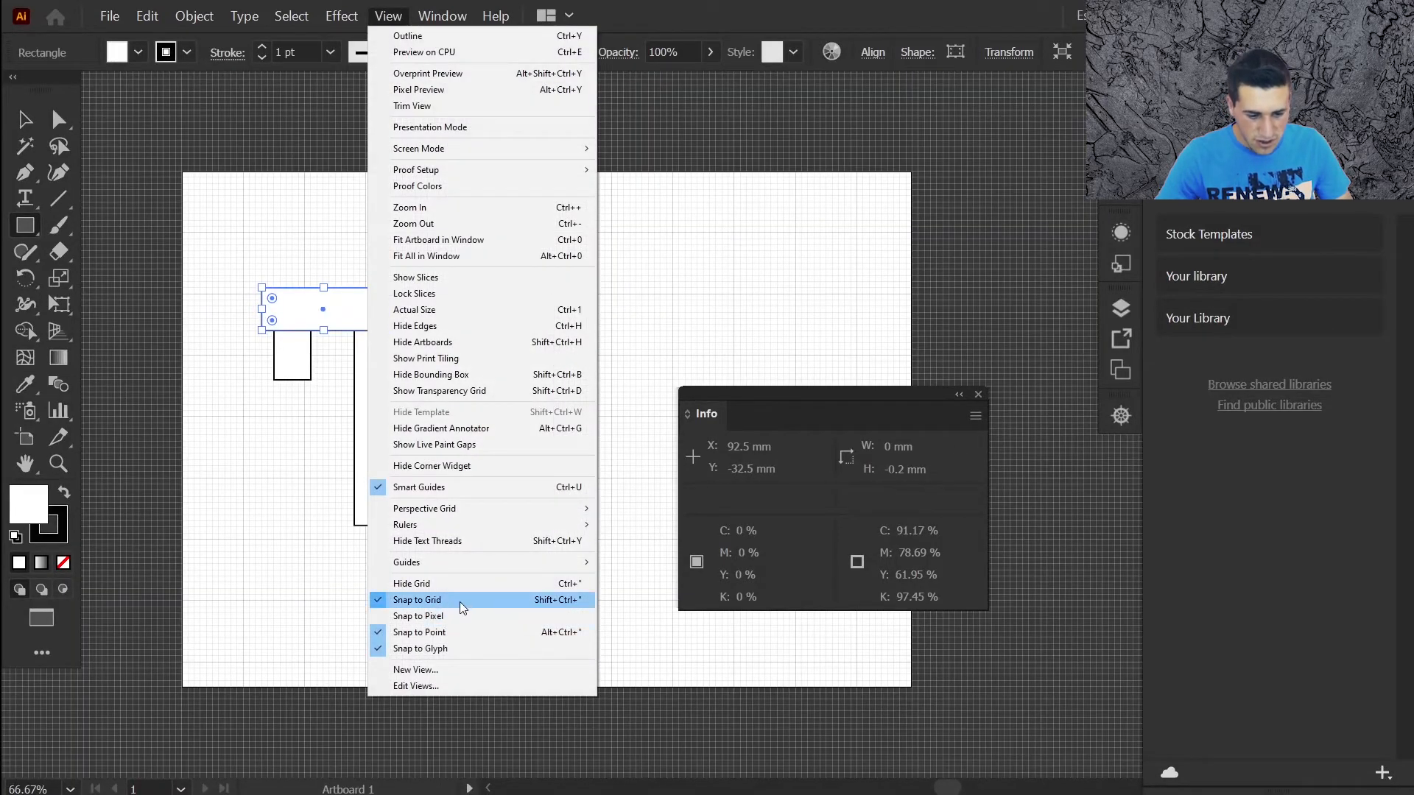
left_click(451, 585)
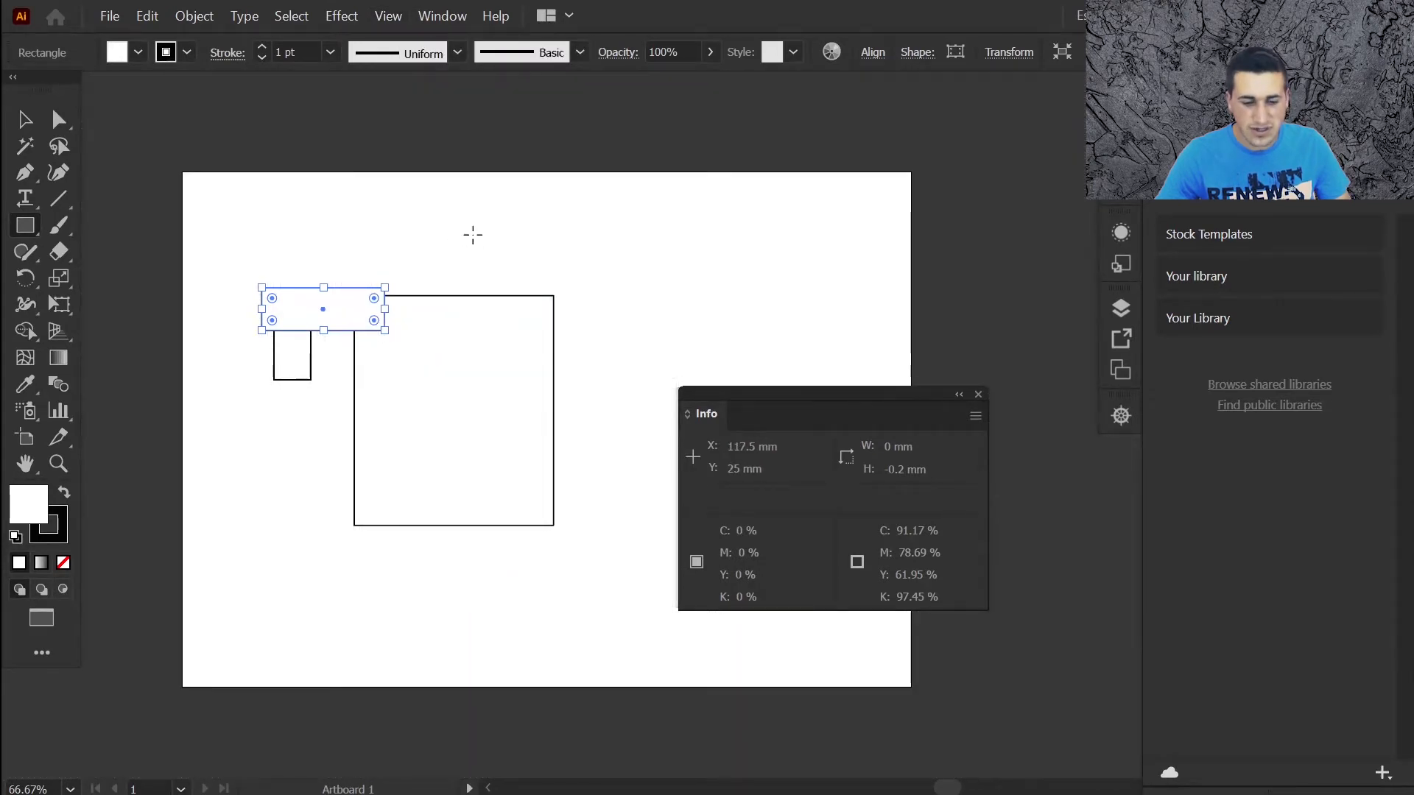
left_click_drag(470, 233, 642, 393)
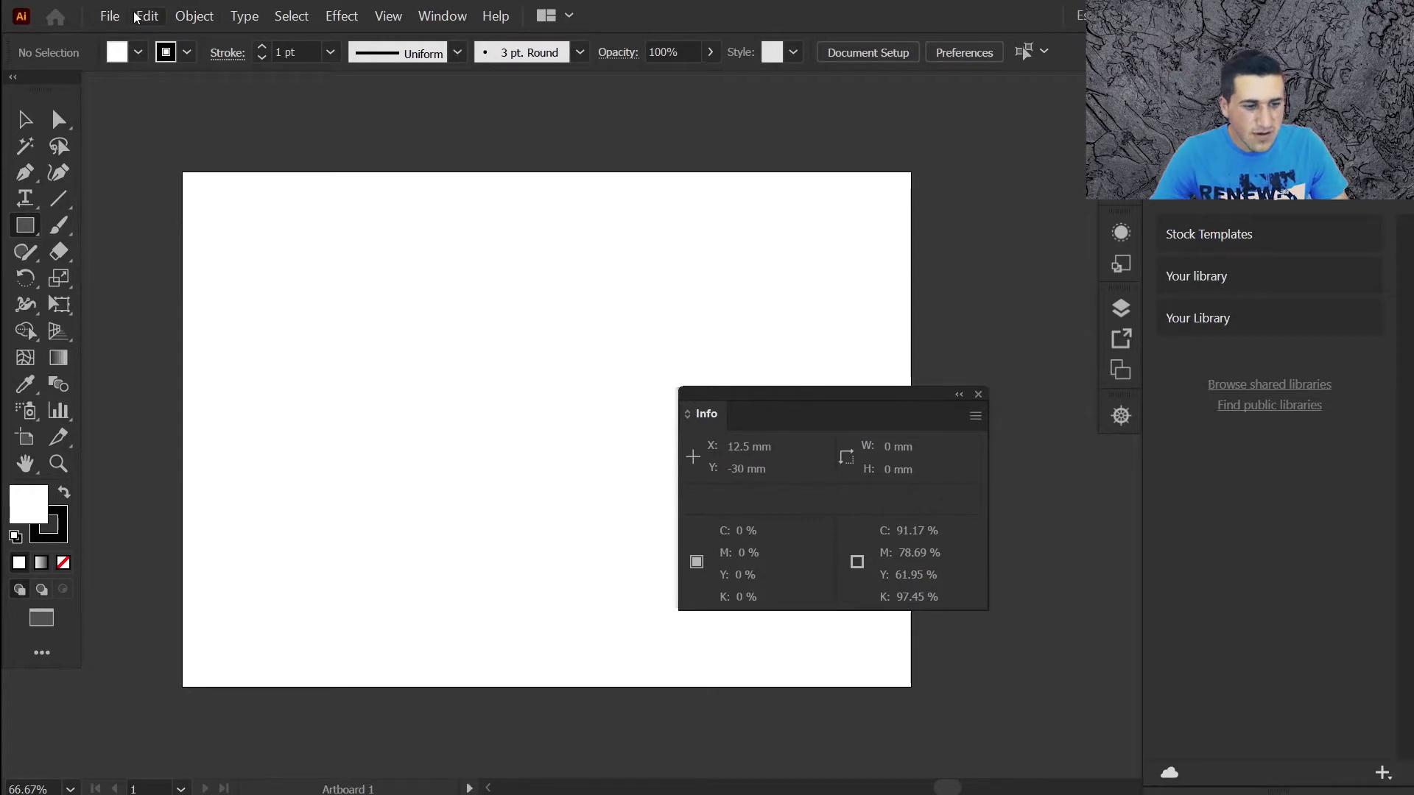
- Examine the available measurement units in the Document Setup dialog and close it without changes
left_click(112, 15)
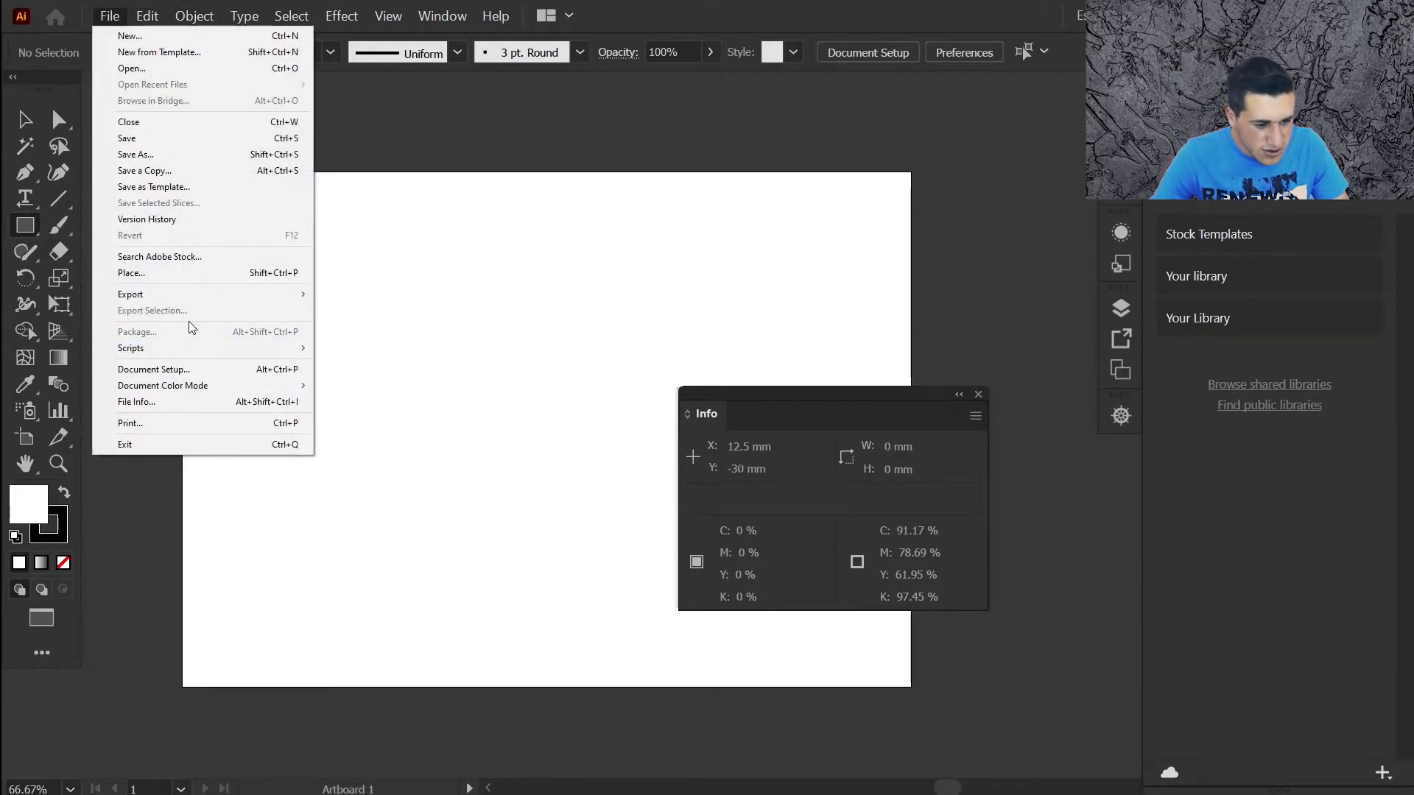
left_click(193, 371)
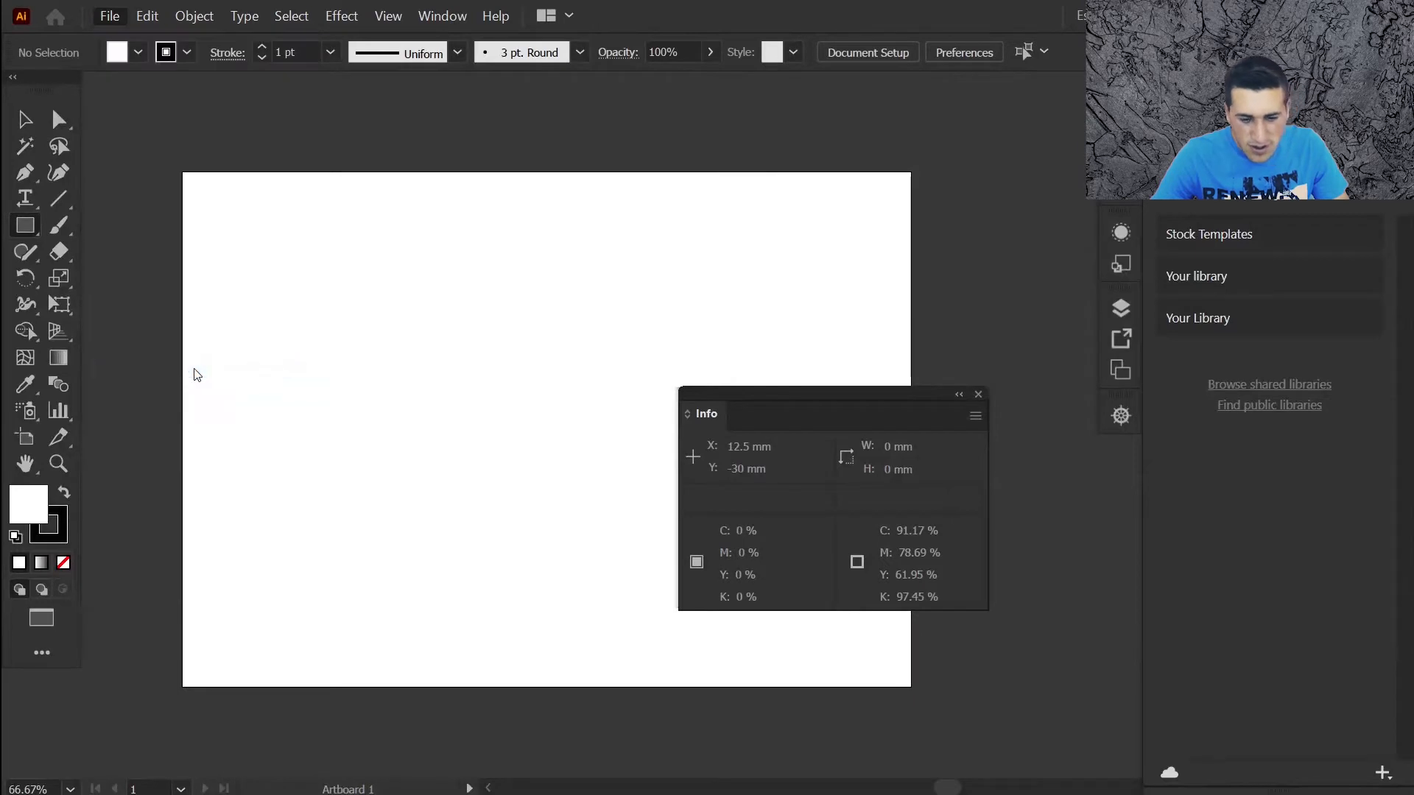
left_click(718, 294)
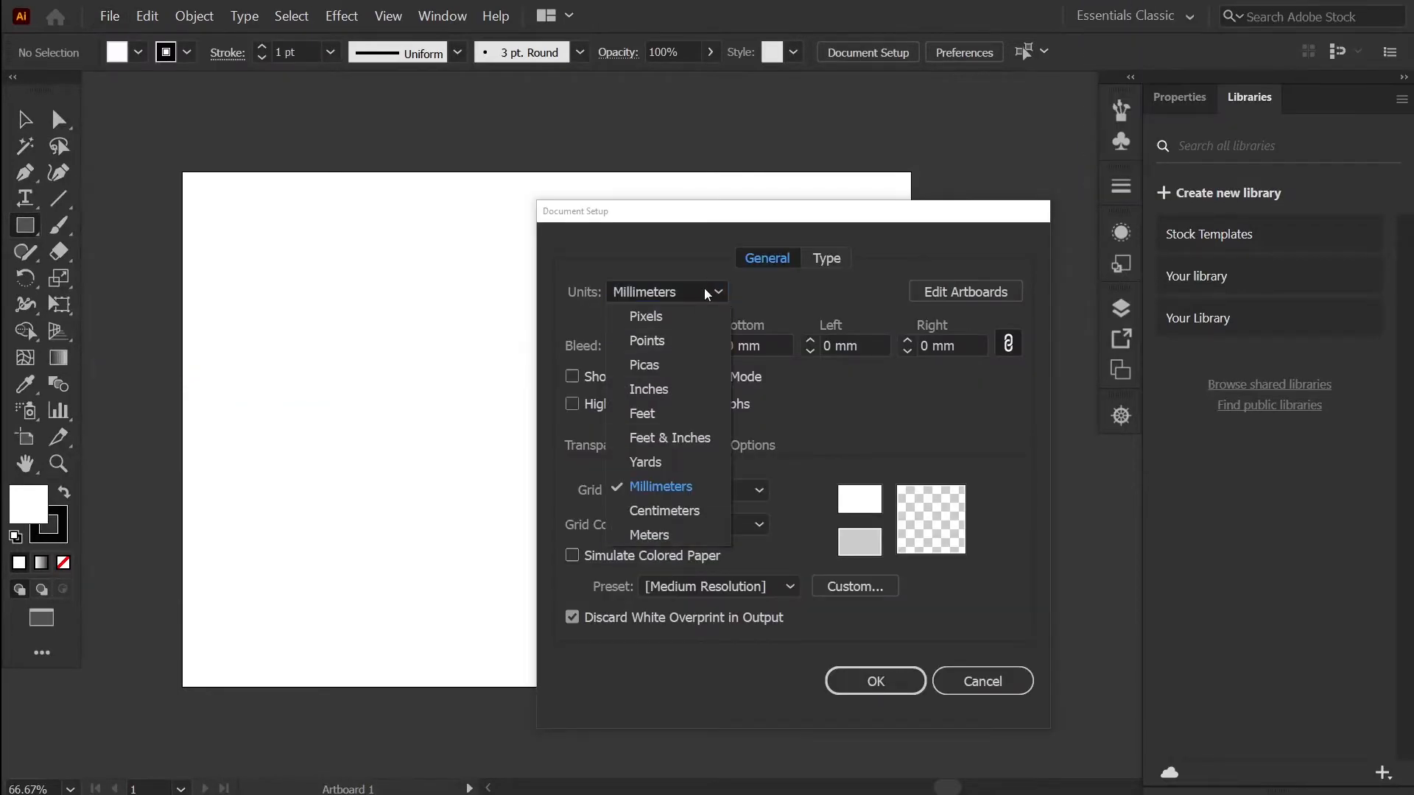
left_click(993, 680)
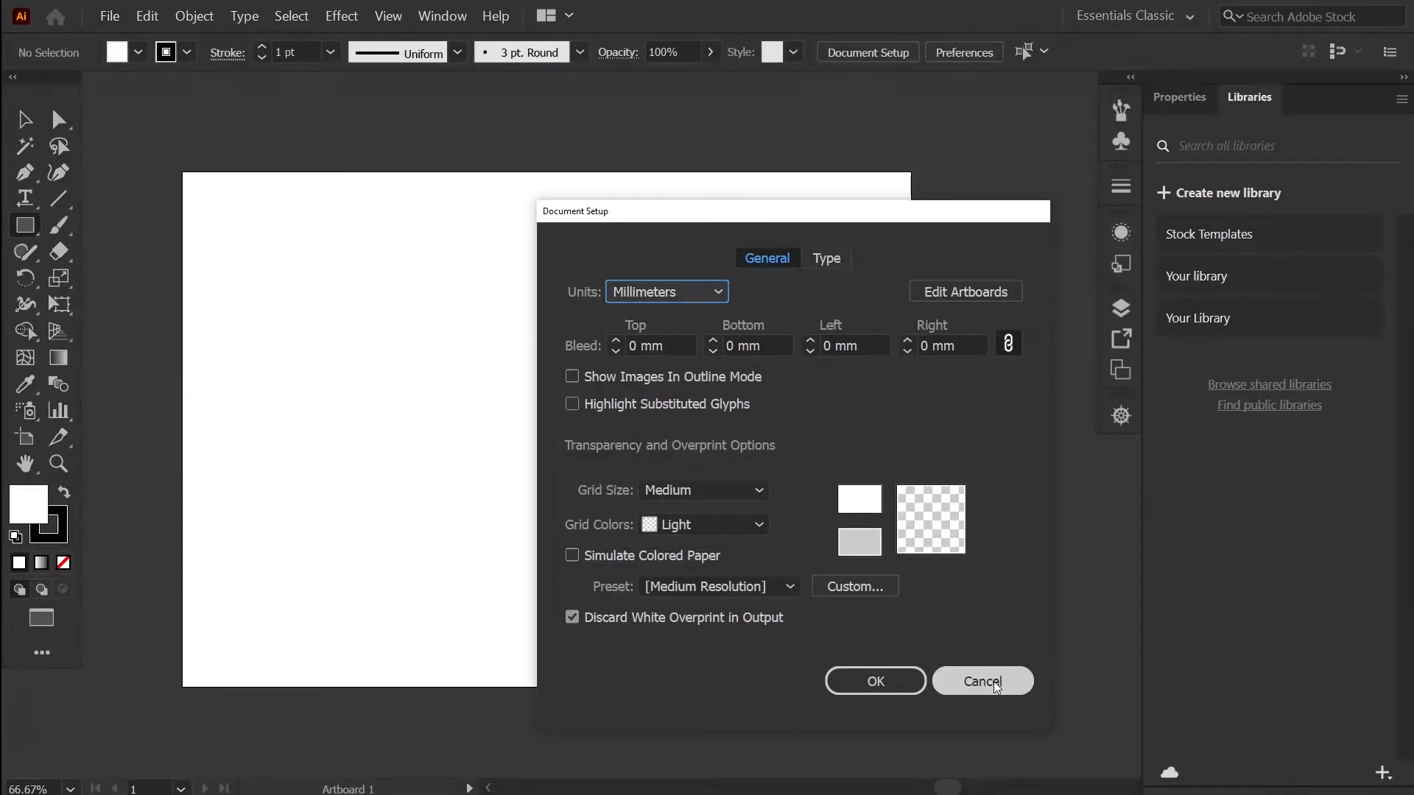
- Switch to the Selection tool, check the document's units in the Document Setup dialog again, and close it without changes
left_click(1005, 682)
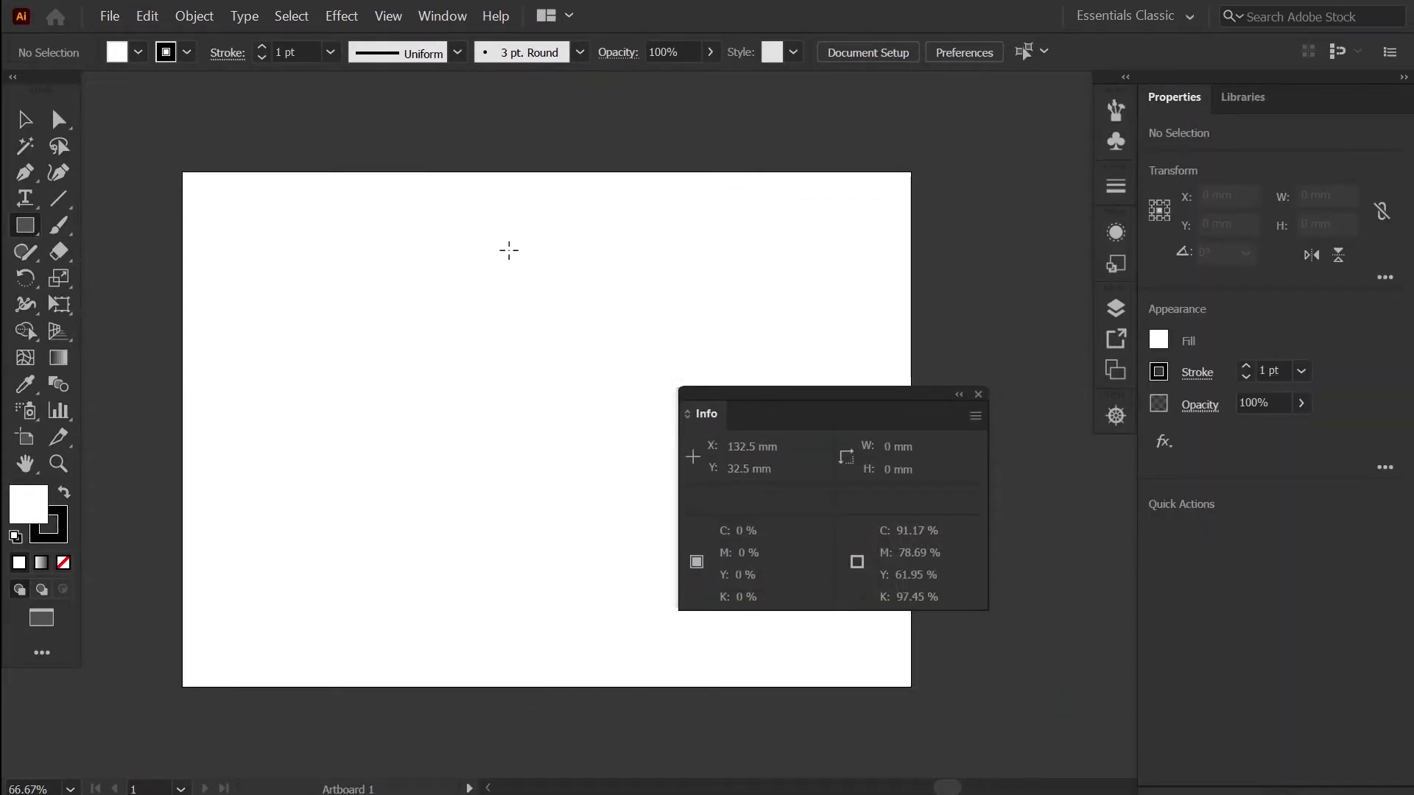
left_click(24, 119)
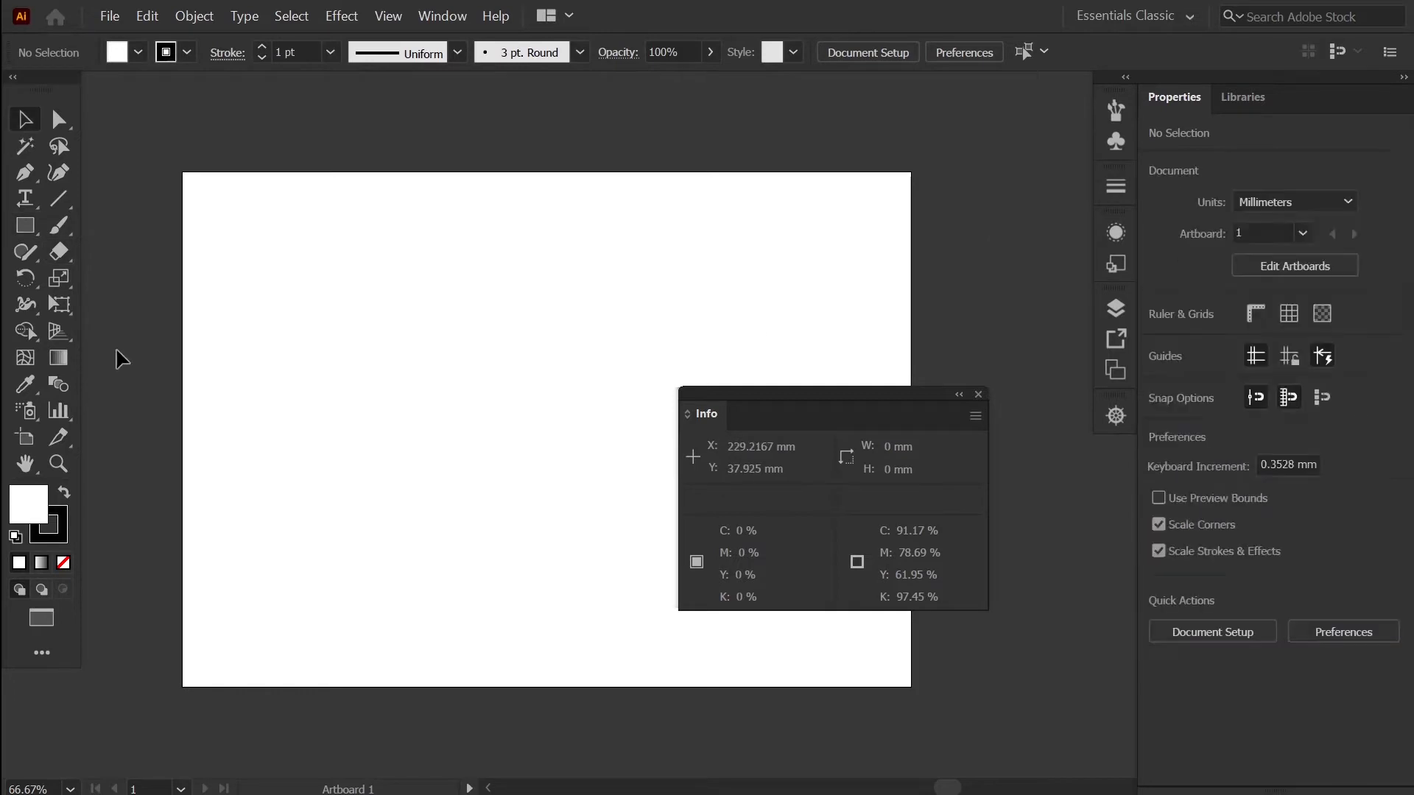
left_click(1235, 642)
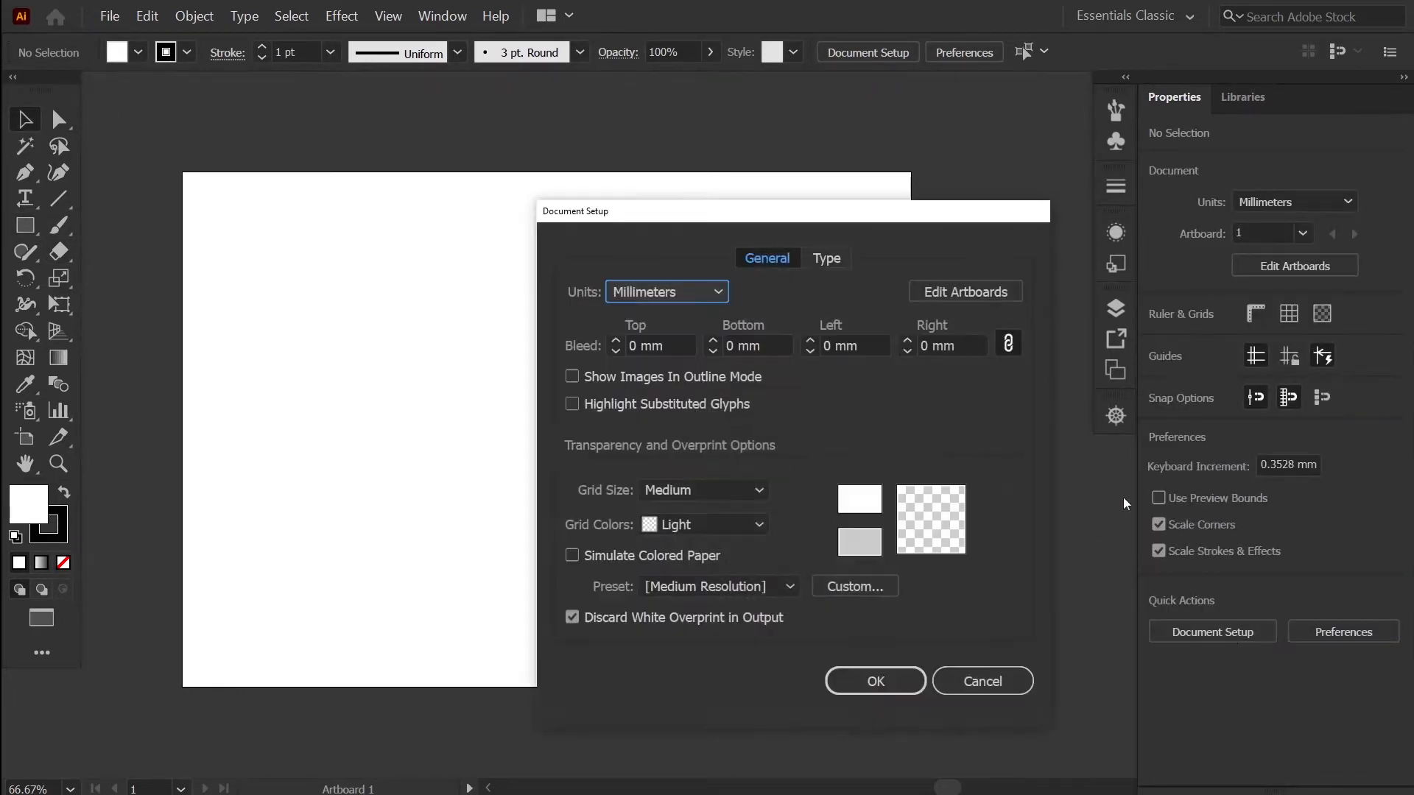
left_click(1013, 680)
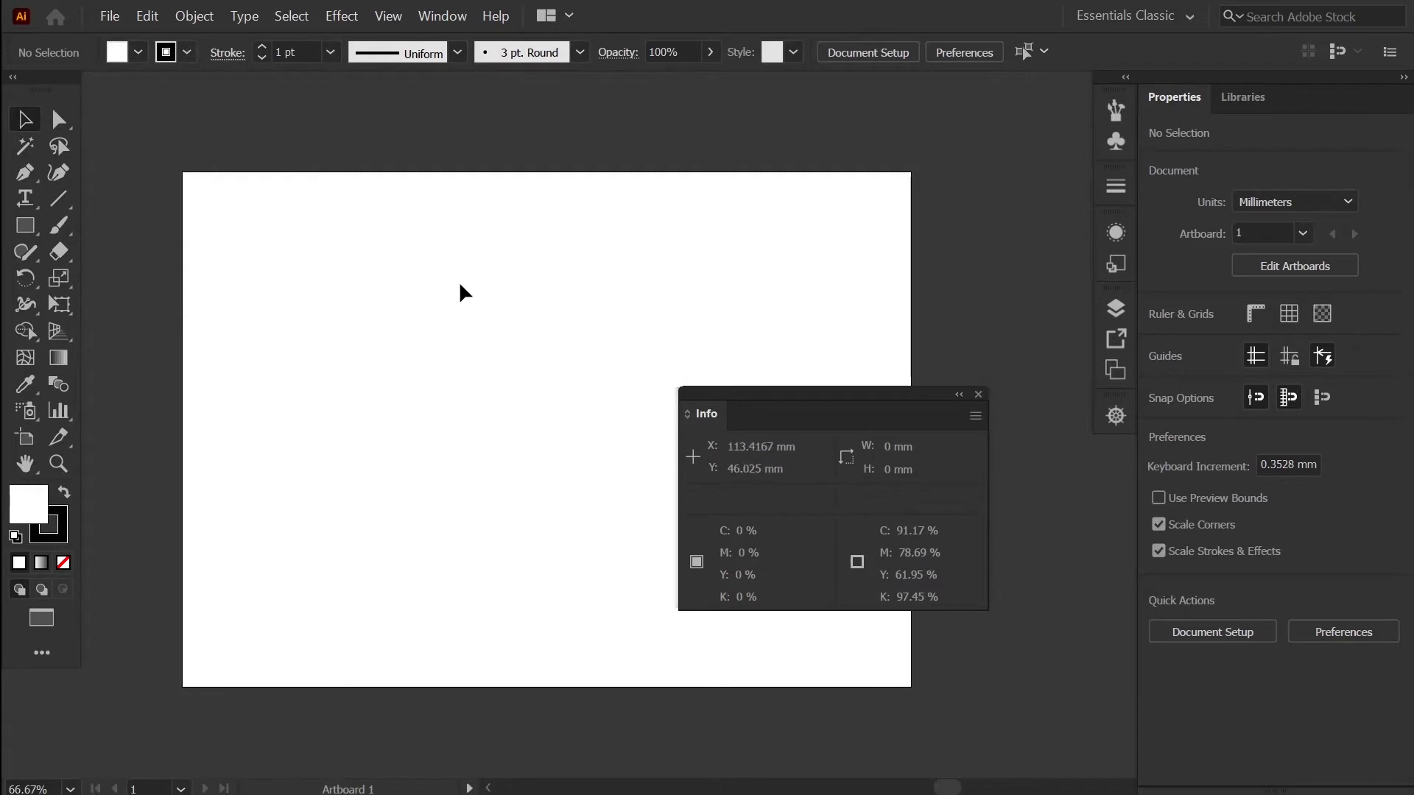
- Examine the available general measurement units in the Units preferences and close the dialog without changes
scroll(460, 287, "right", 2)
scroll(460, 293, "left", 2)
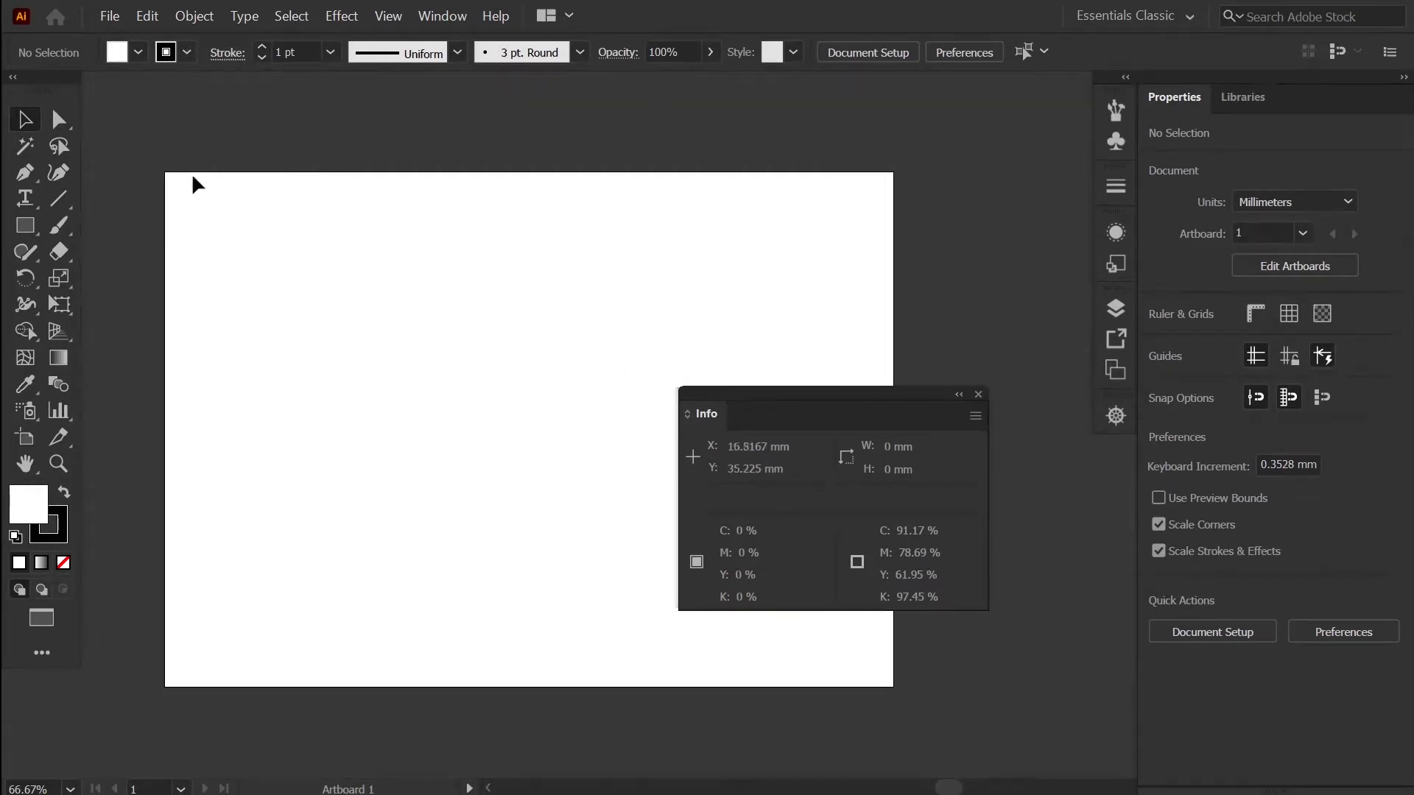
left_click(150, 21)
mouse_move(214, 489)
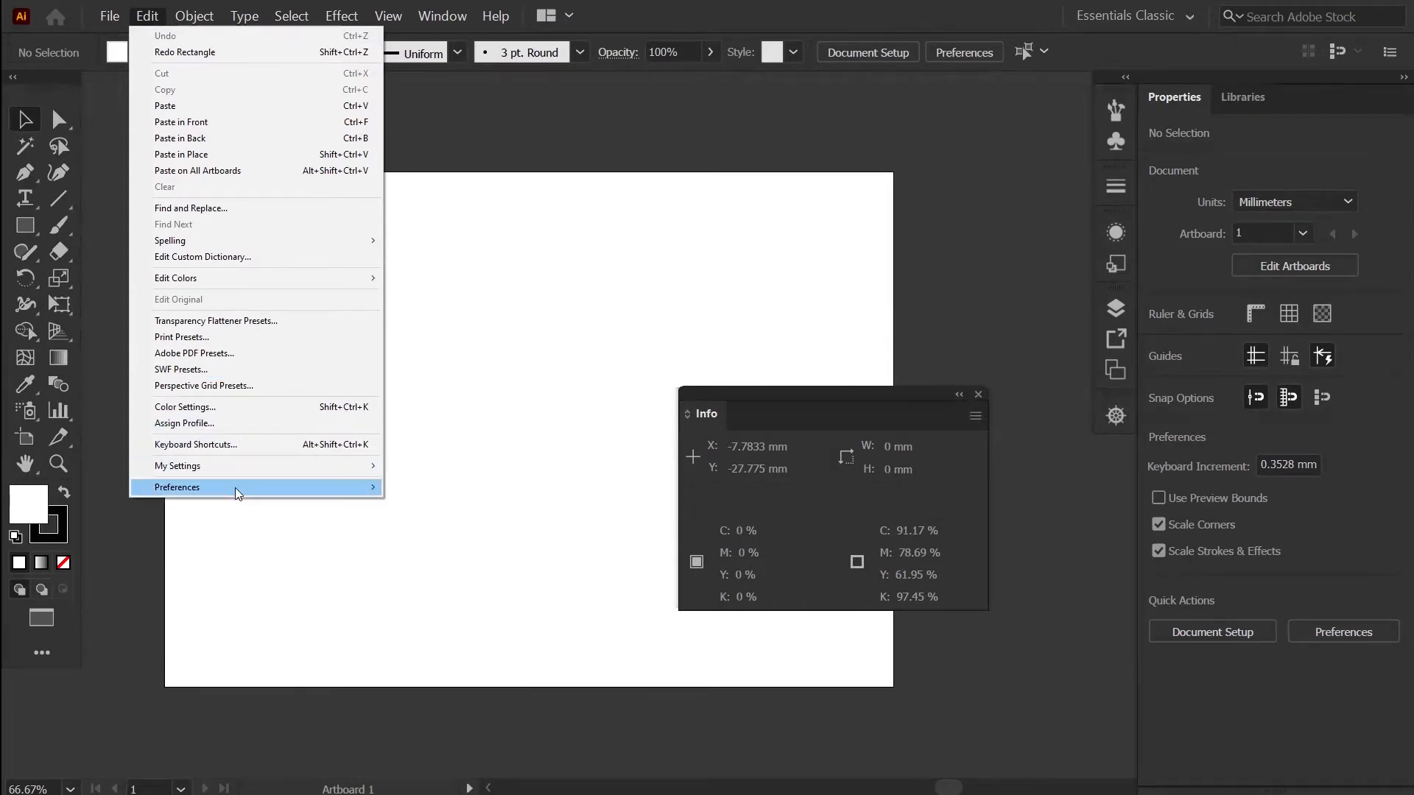
left_click(506, 536)
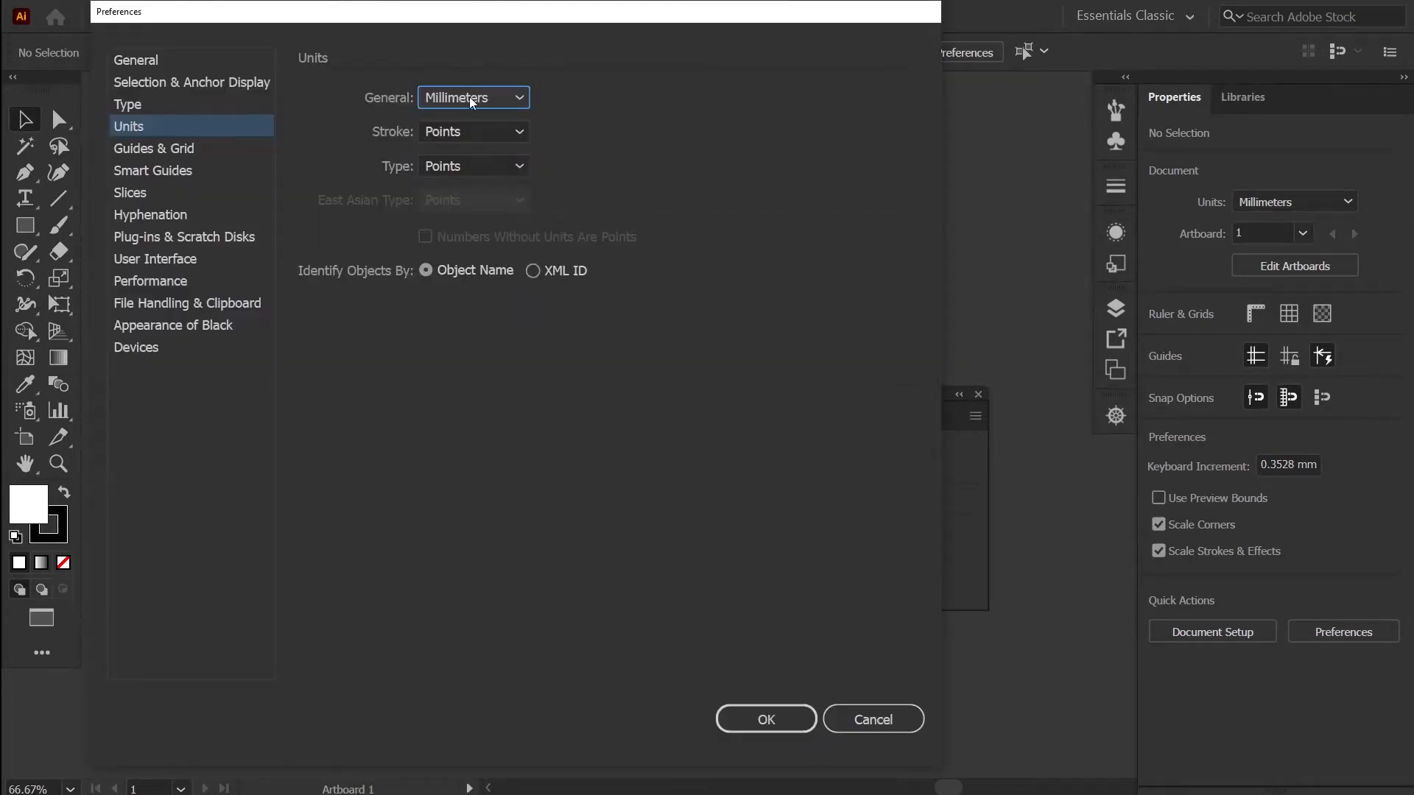
left_click(470, 96)
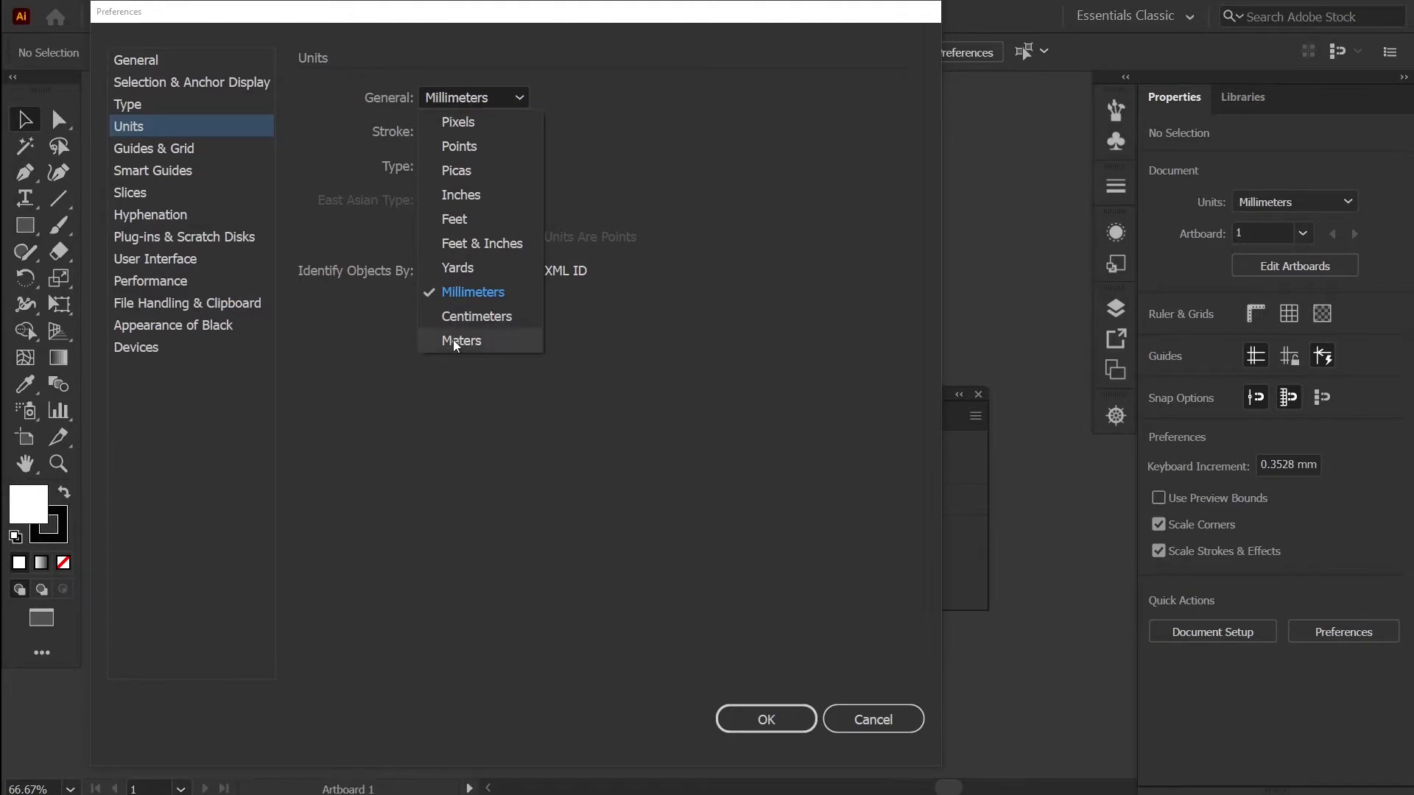
left_click(720, 597)
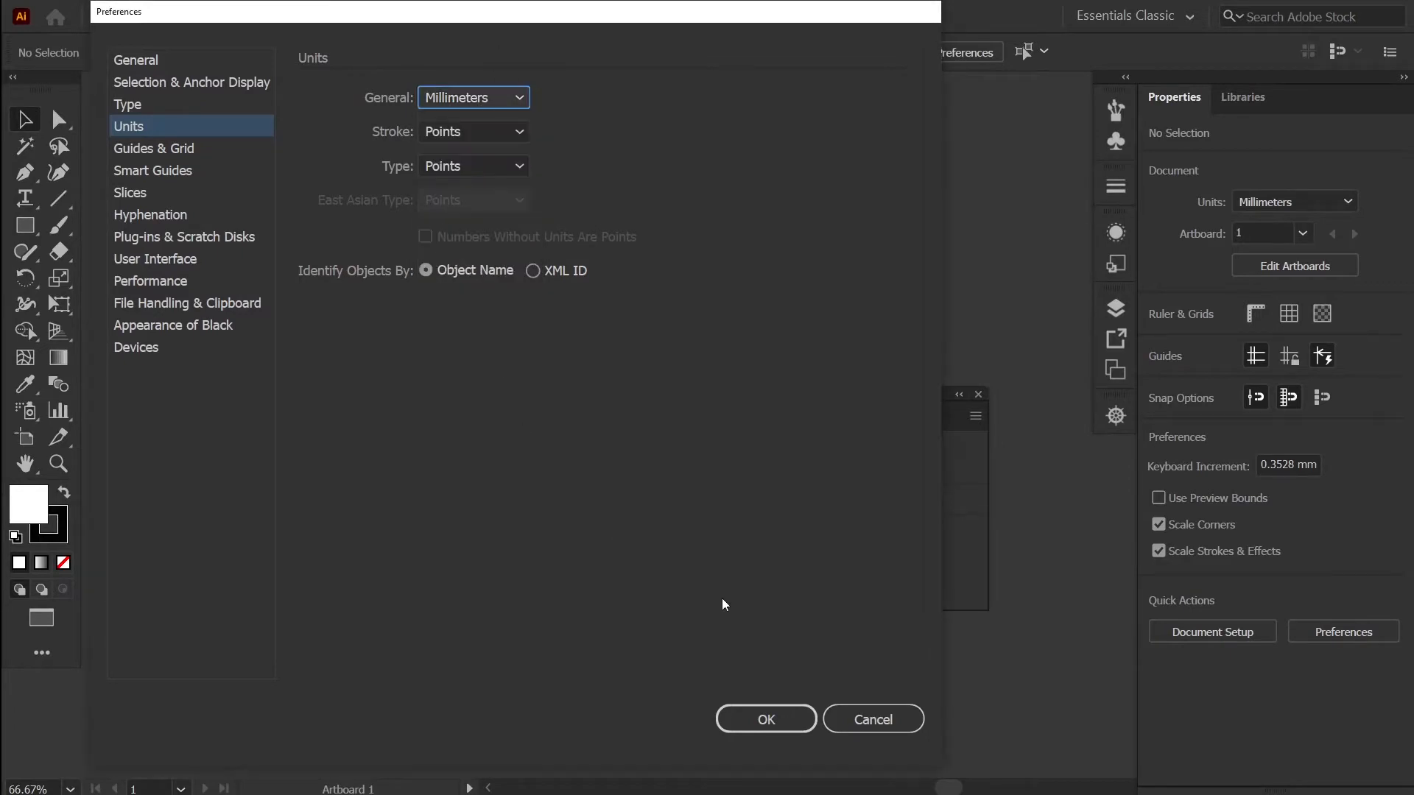
left_click(872, 731)
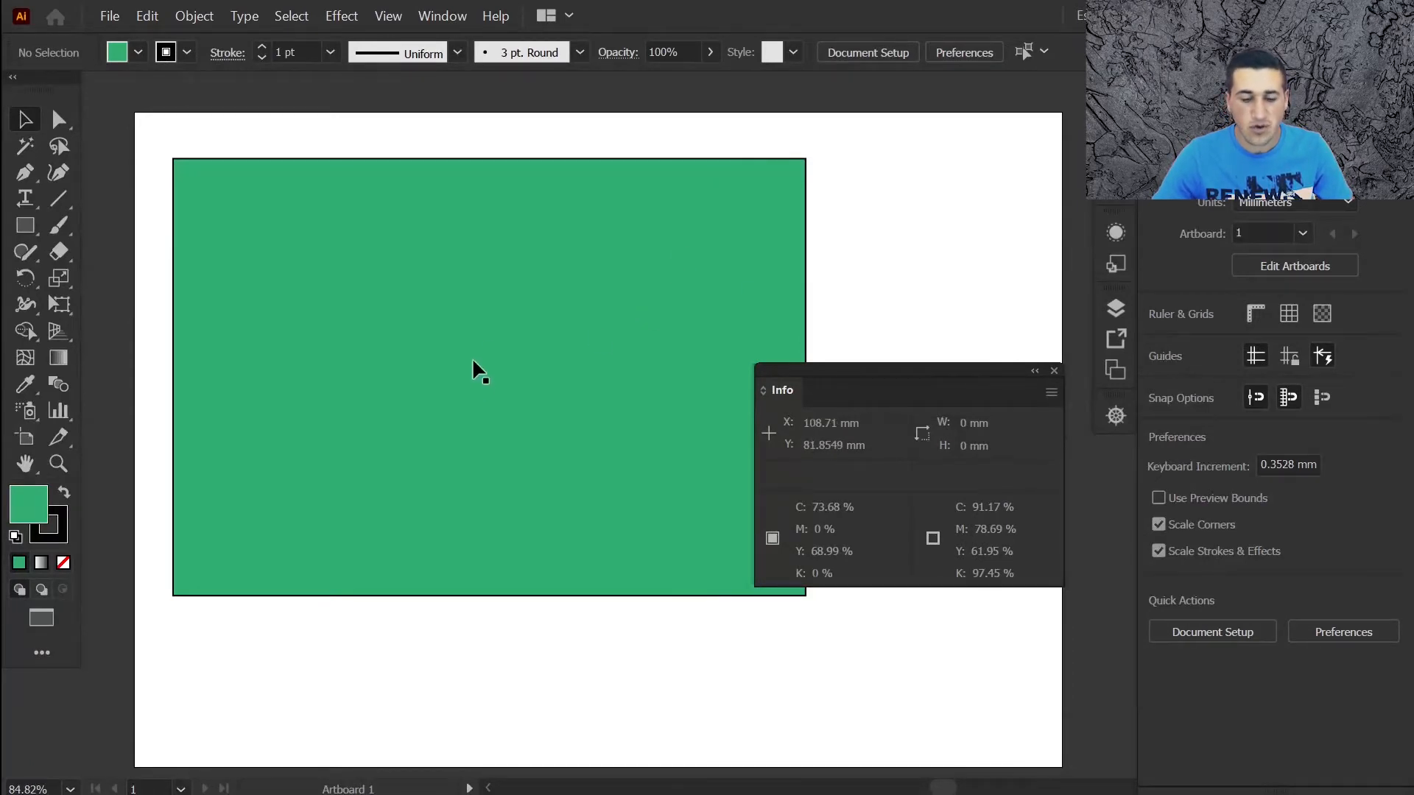
- Check the green rectangle's color values, and create a new 297 x 210 mm landscape A4 document in RGB Color mode
left_click(441, 262)
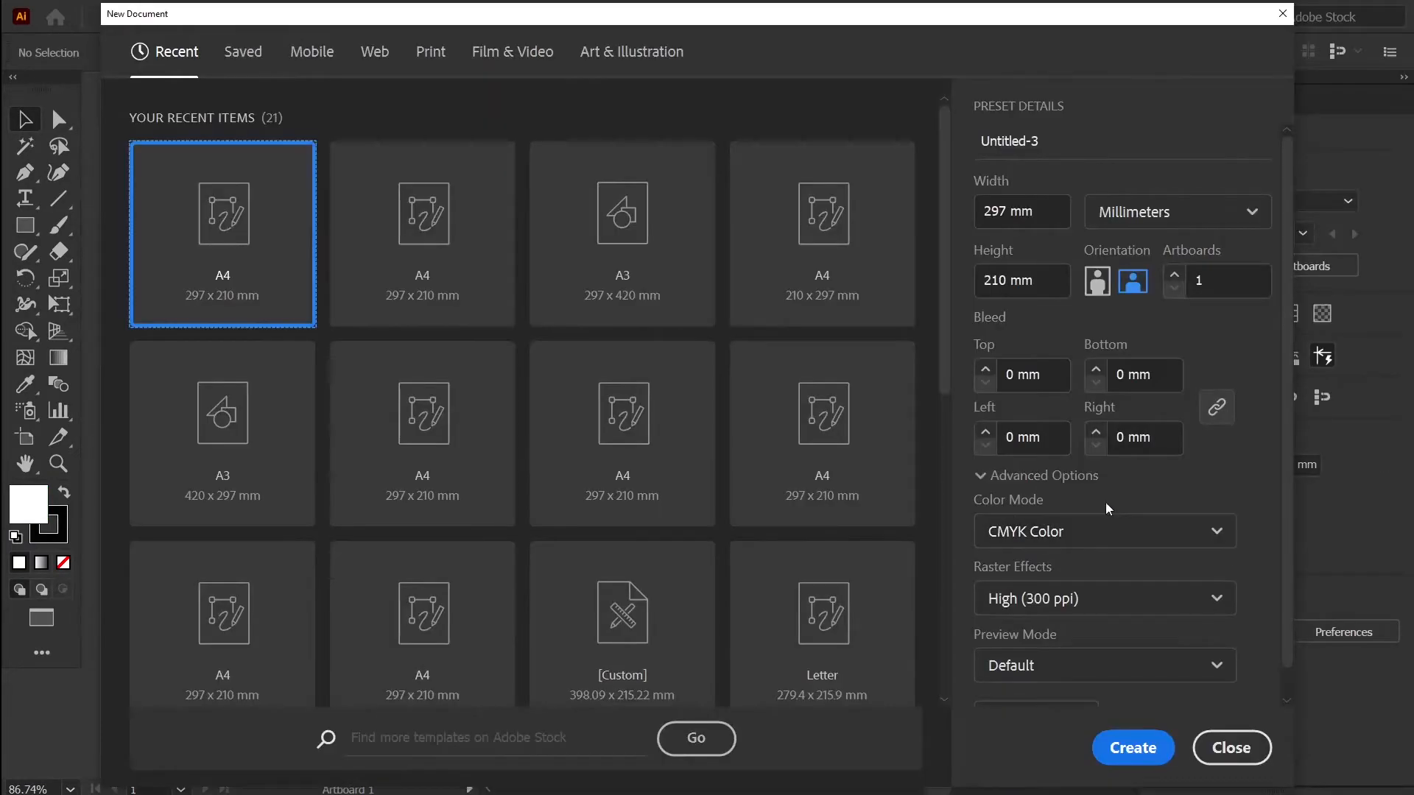
left_click(1085, 539)
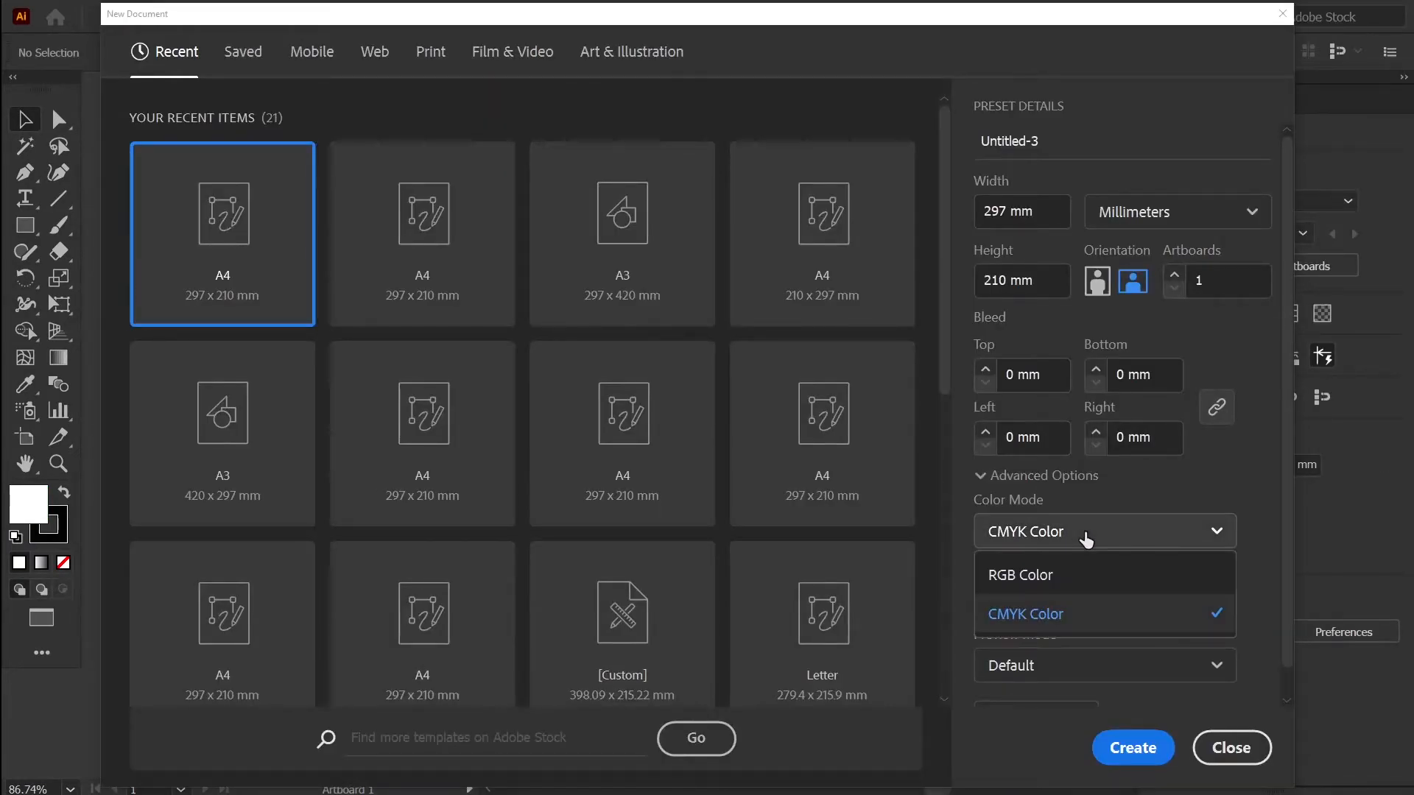
left_click(1042, 573)
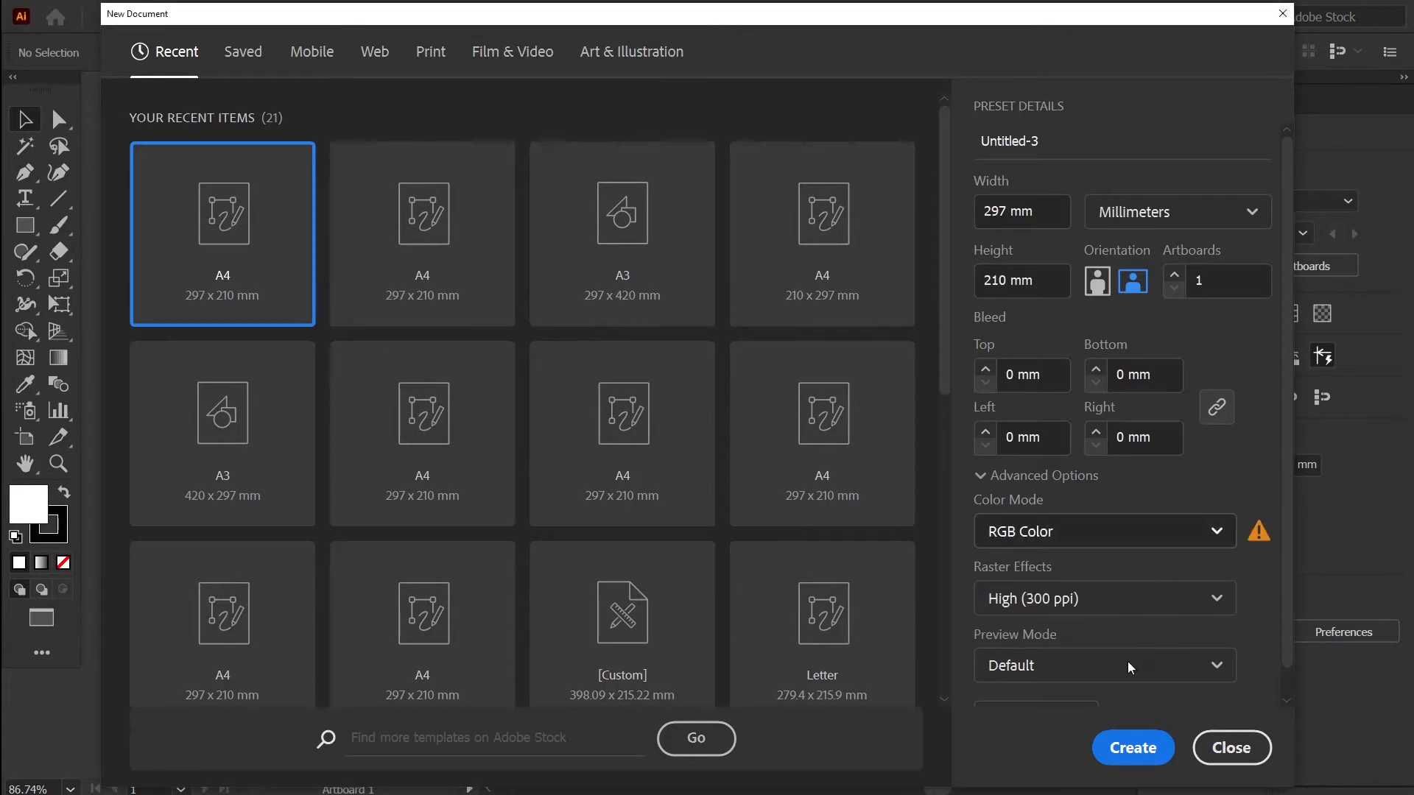
left_click(1129, 747)
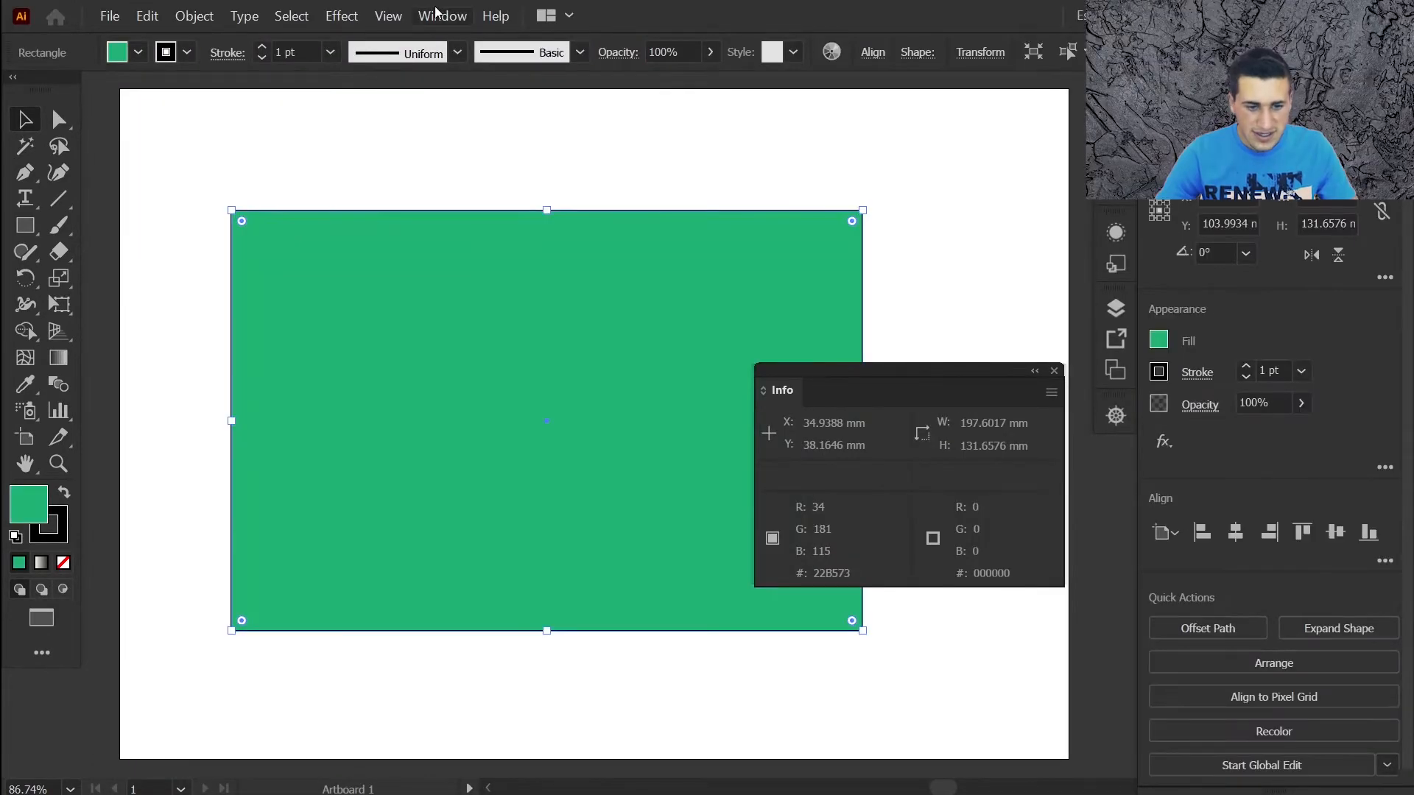
- Show the green rectangle's fill in the Color panel, switch its sliders to CMYK for comparison, and close the panel
left_click(440, 16)
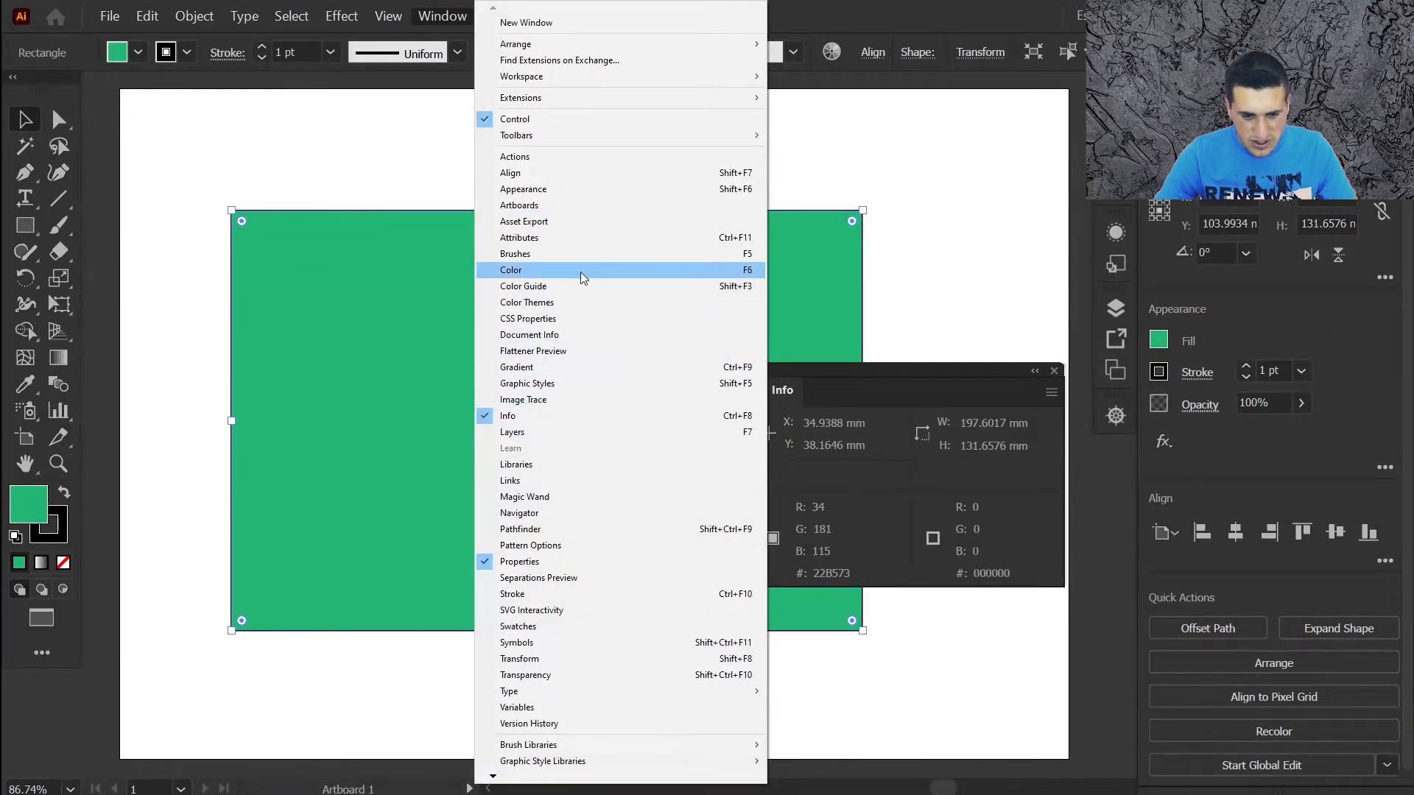
left_click(561, 278)
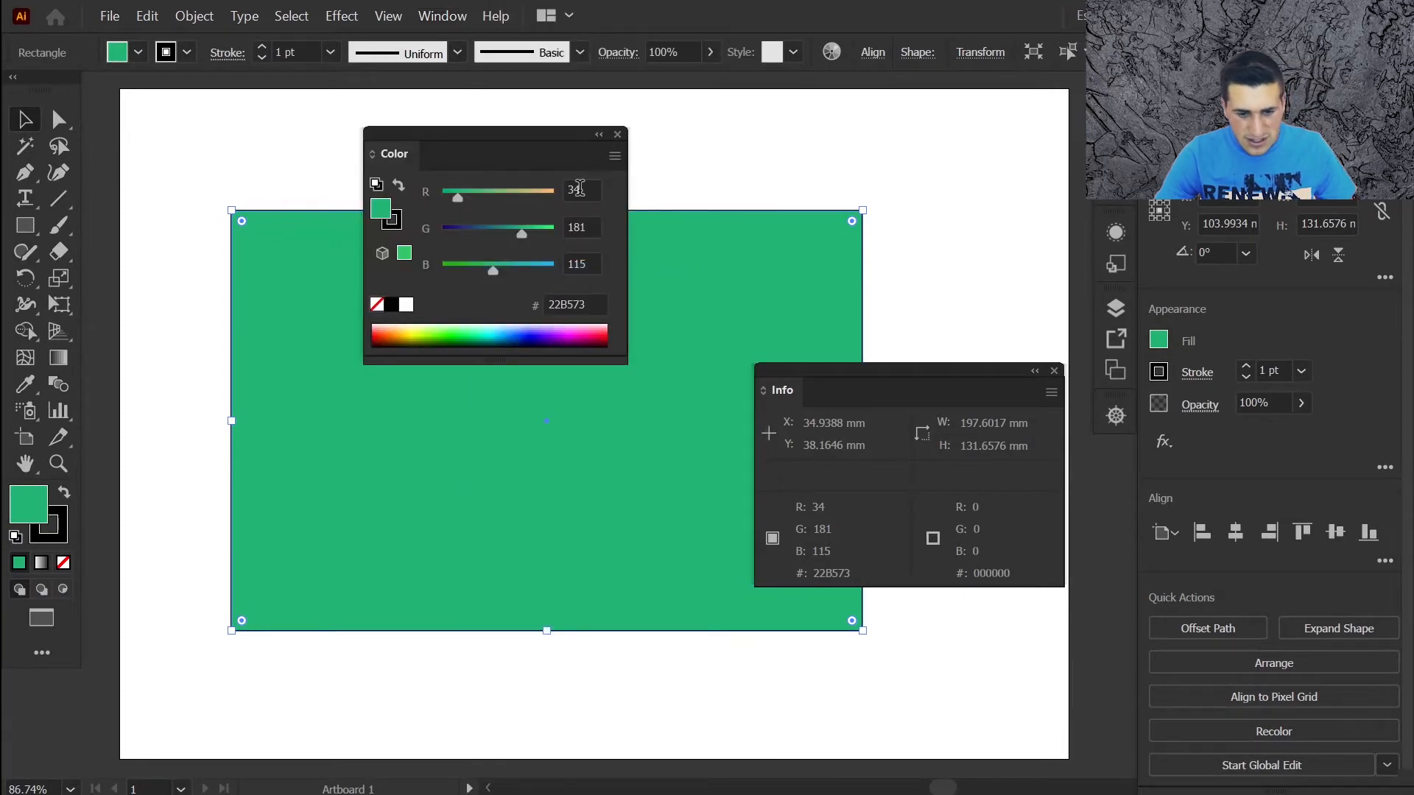
left_click(614, 155)
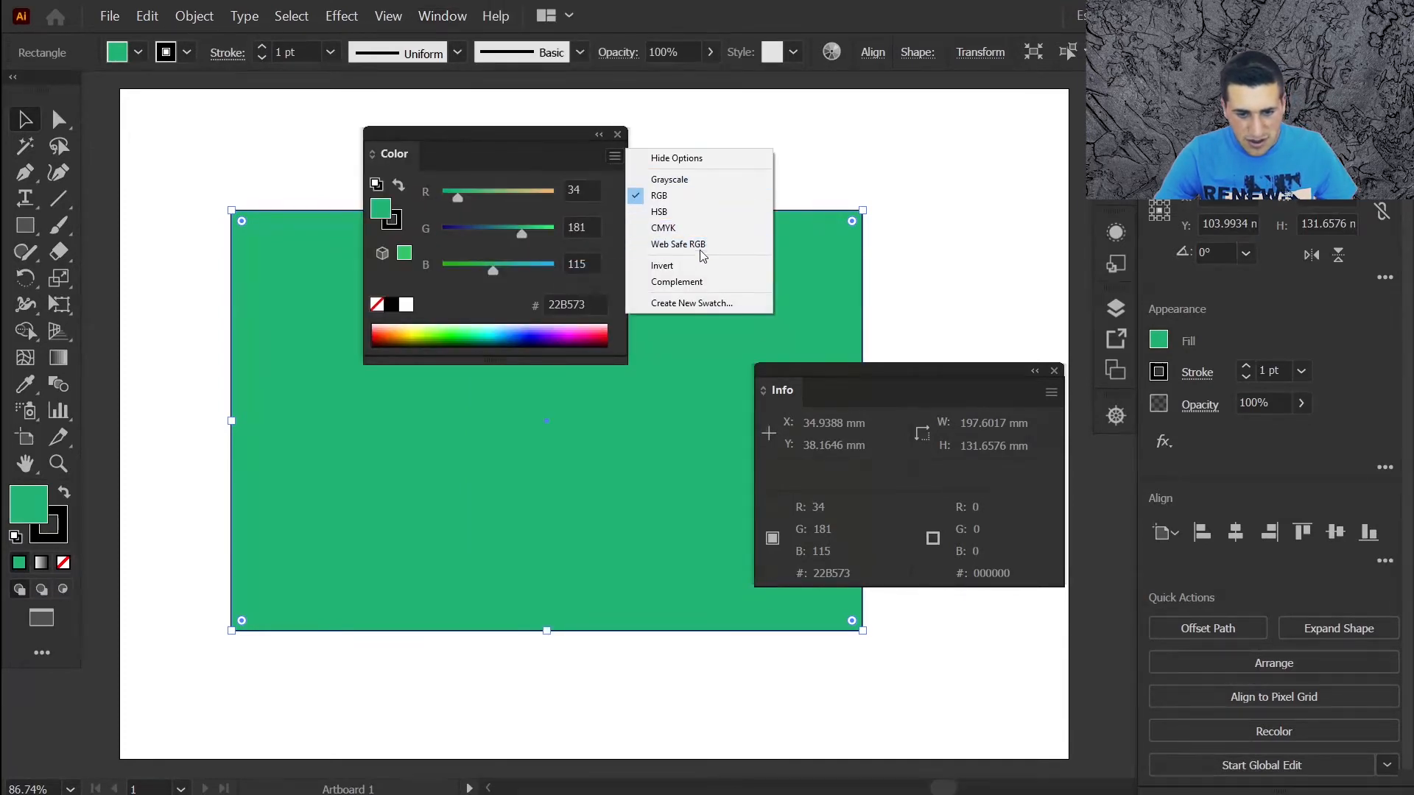
left_click(666, 228)
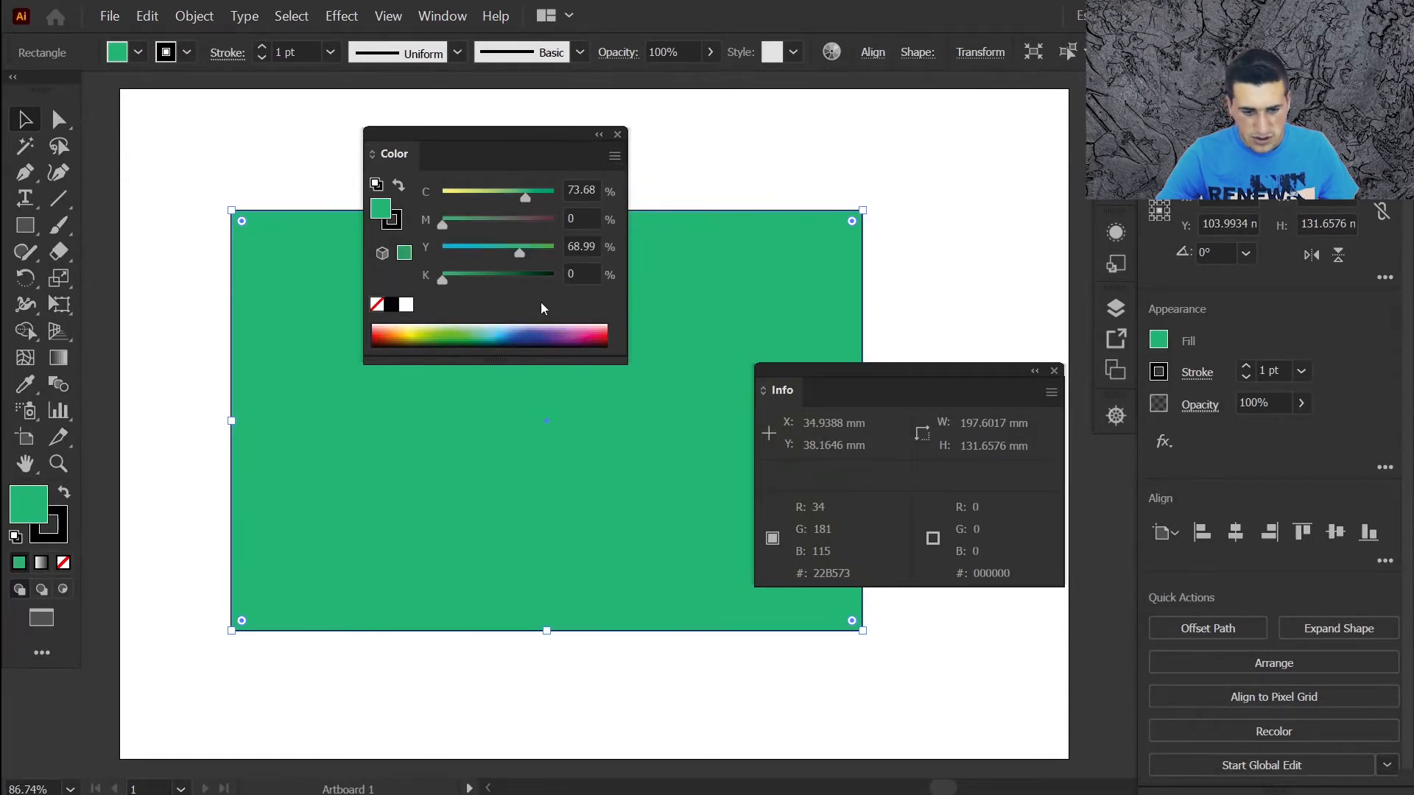
left_click(617, 135)
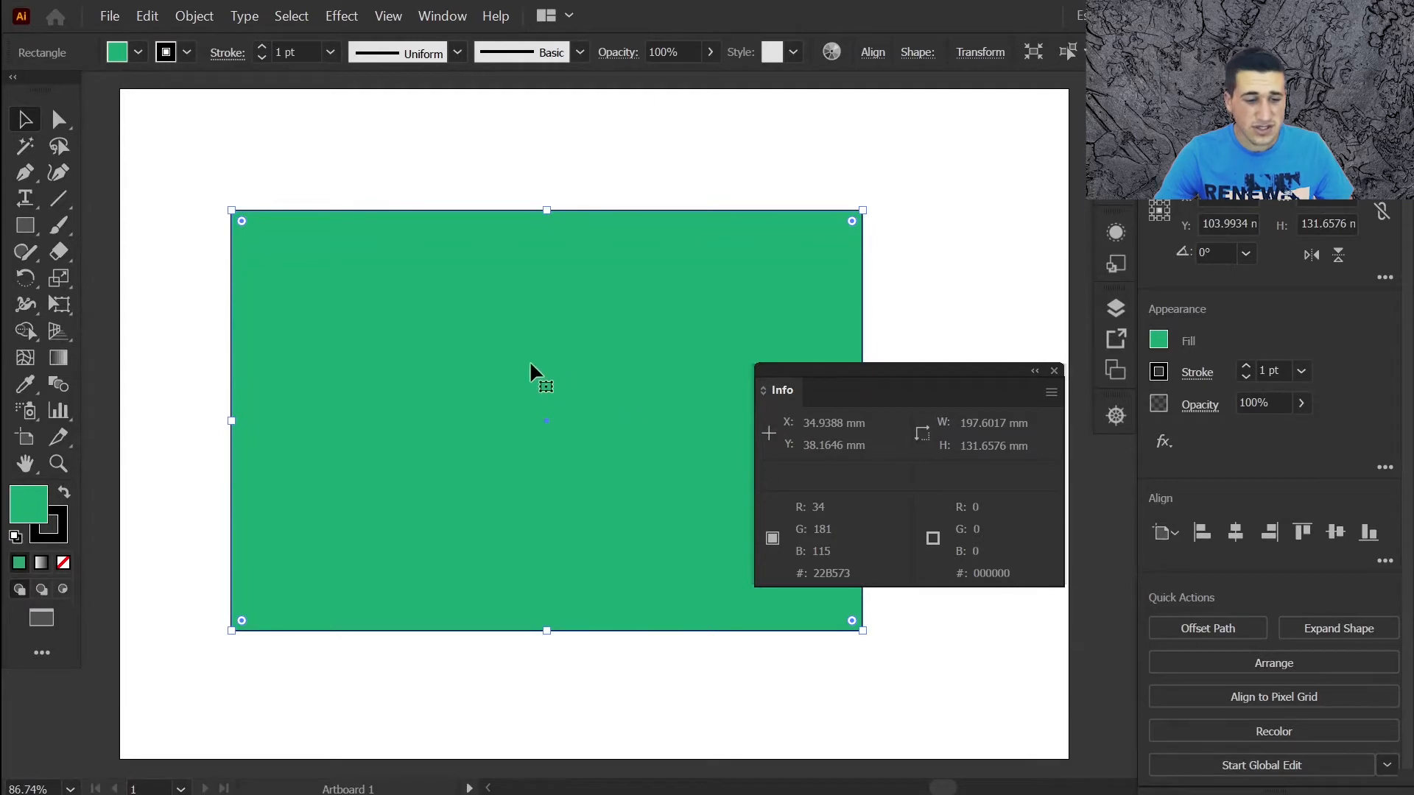
- Set the green rectangle's stroke weight to 33 pt and its stroke color to pure blue
left_click(263, 48)
left_click(263, 48)
left_click(263, 47)
left_click(263, 47)
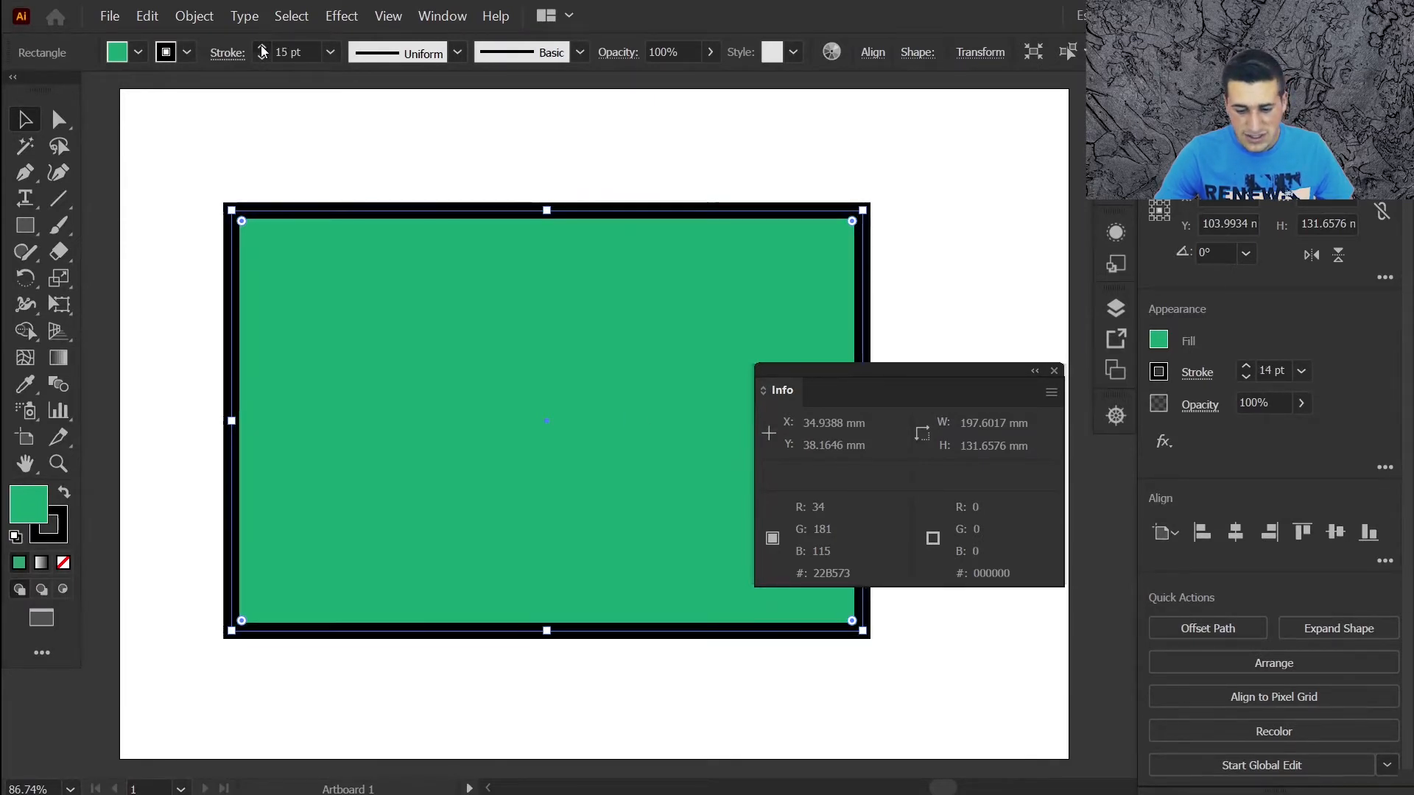
left_click(262, 47)
left_click(263, 47)
left_click(263, 47)
left_click(263, 47)
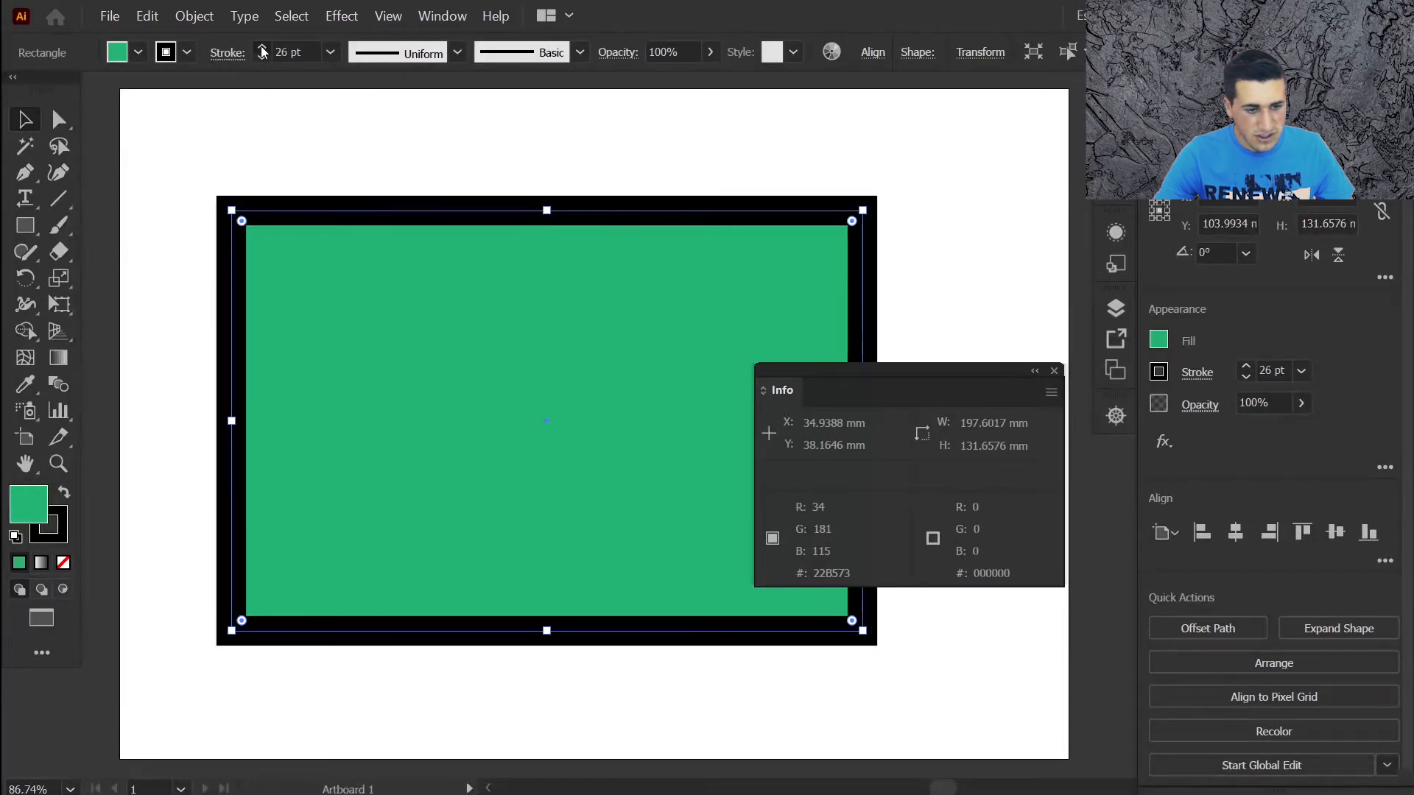
left_click(263, 47)
left_click(262, 47)
left_click(262, 47)
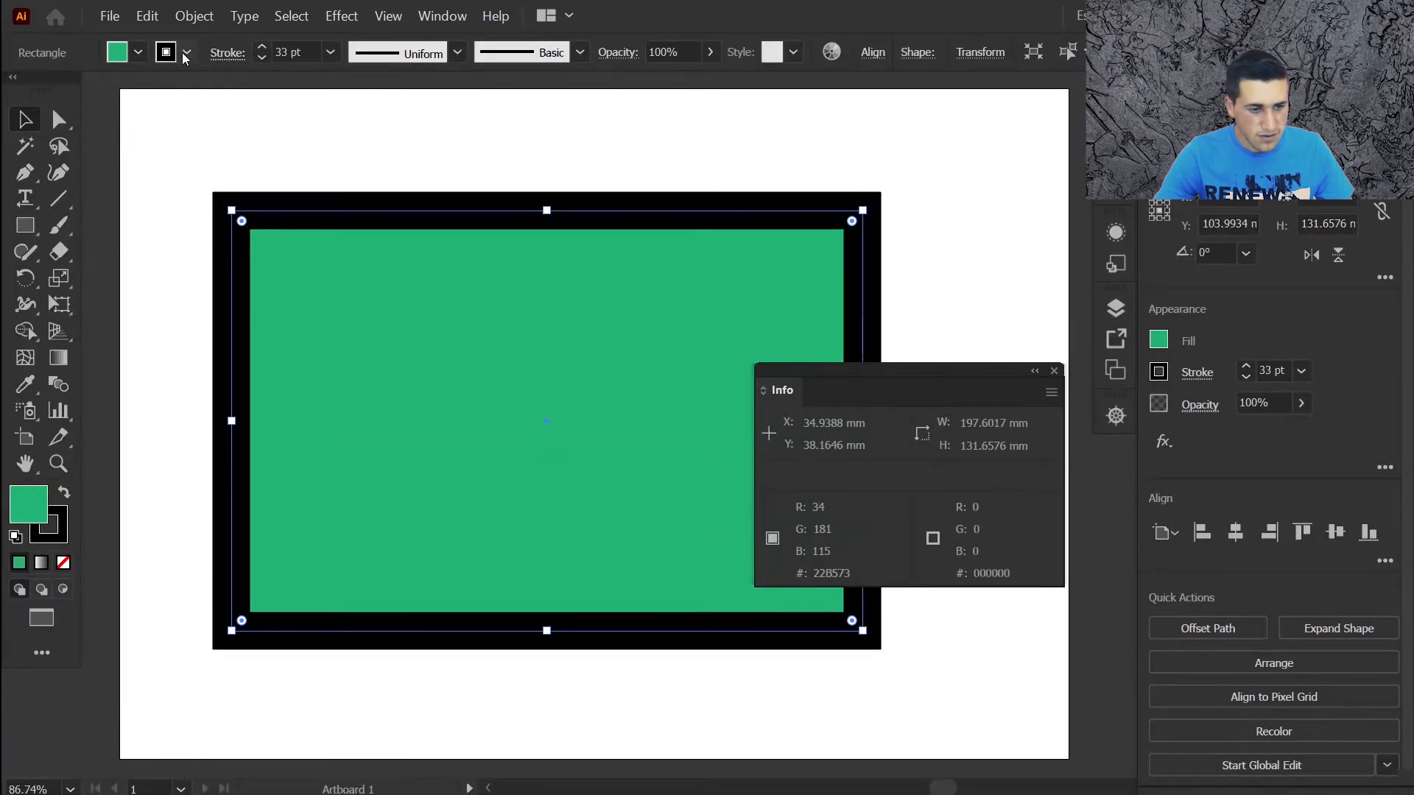
left_click(186, 53)
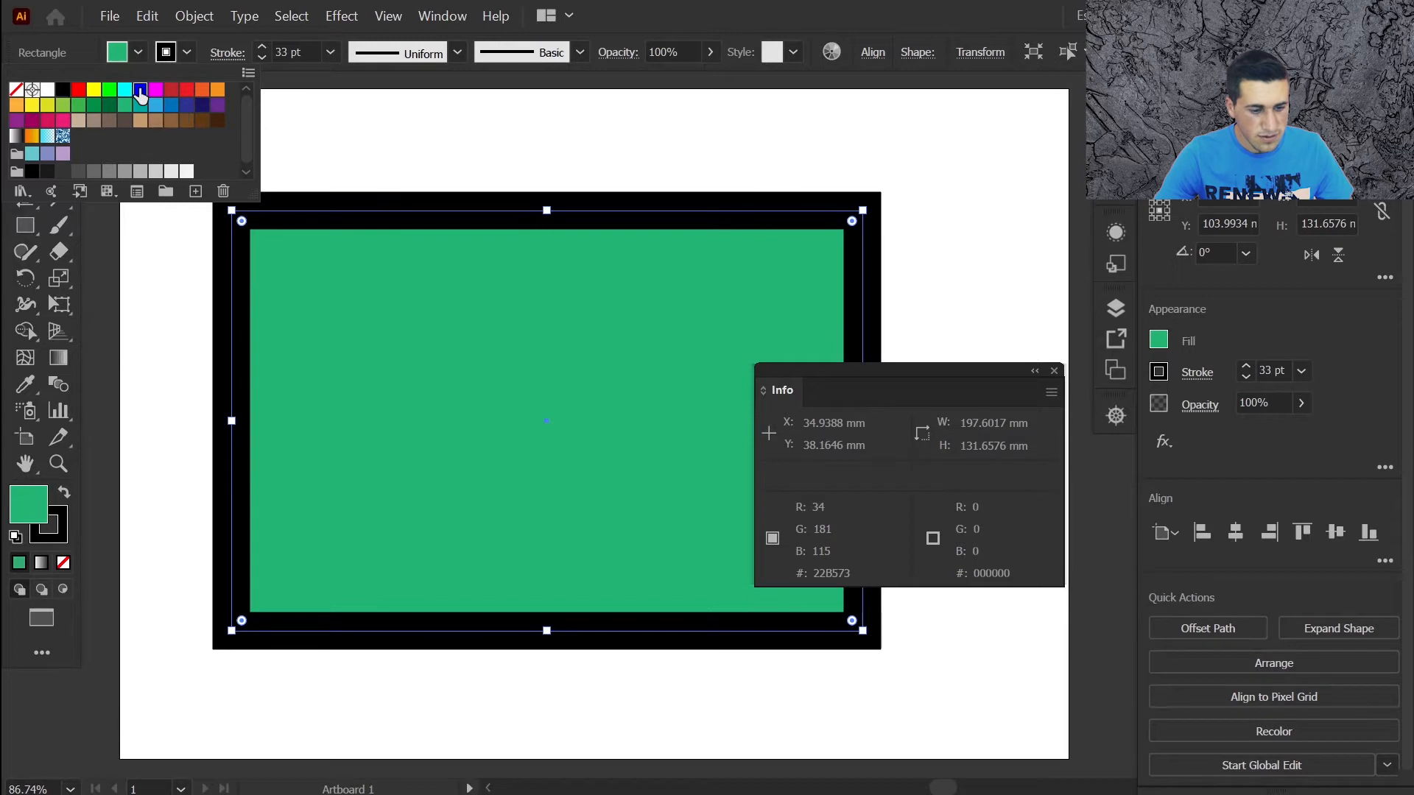
left_click(141, 92)
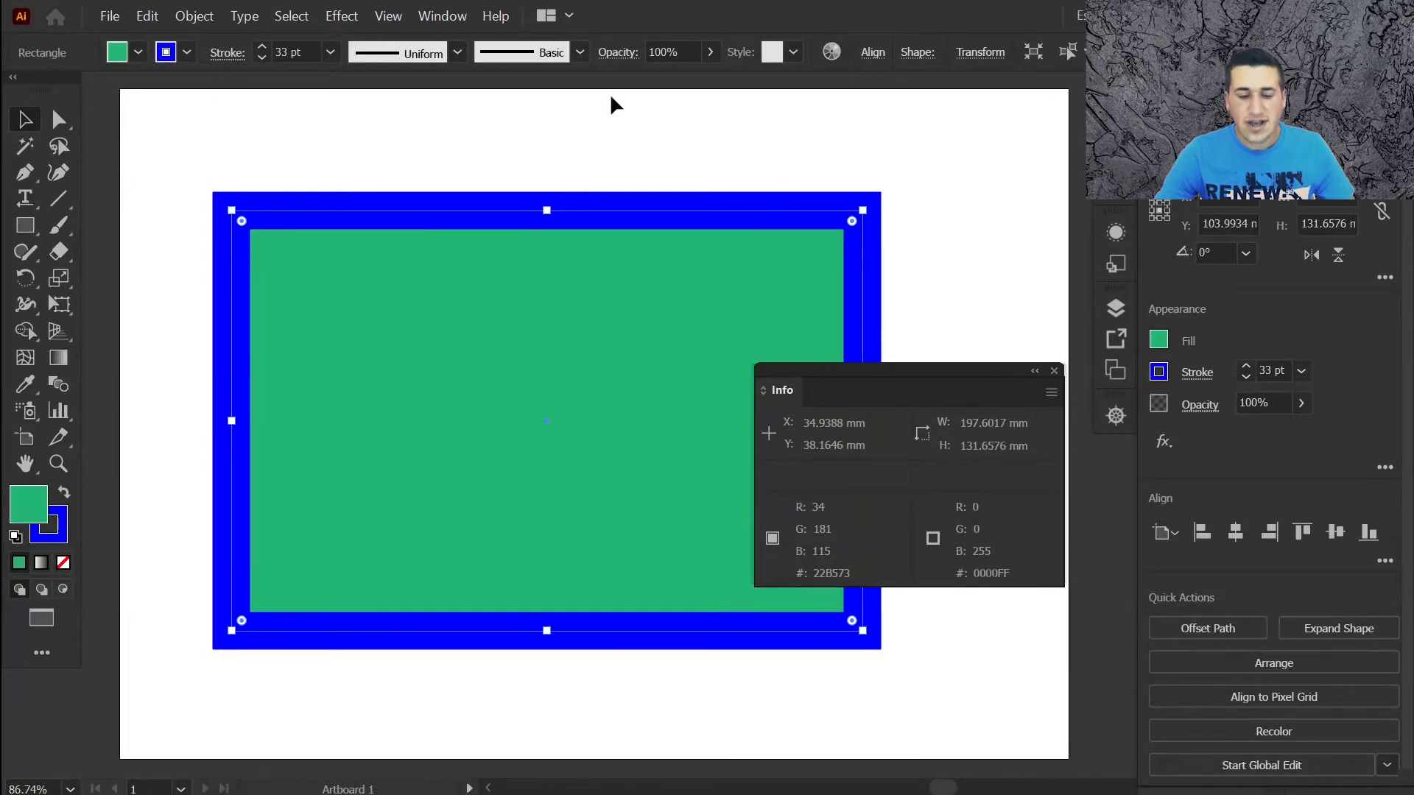
- Examine the rectangle's generated code in an enlarged CSS Properties panel and close the panel
left_click(442, 15)
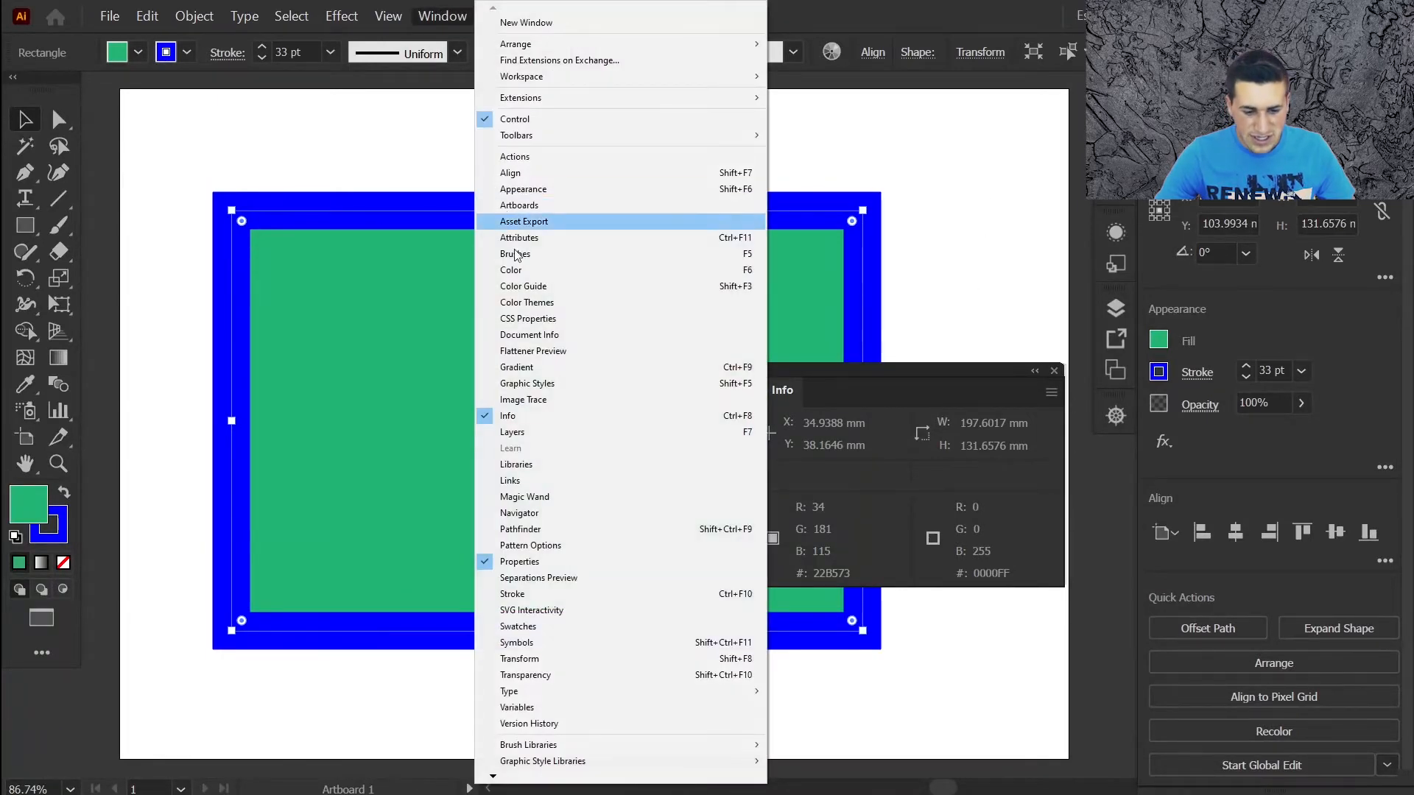
left_click(573, 321)
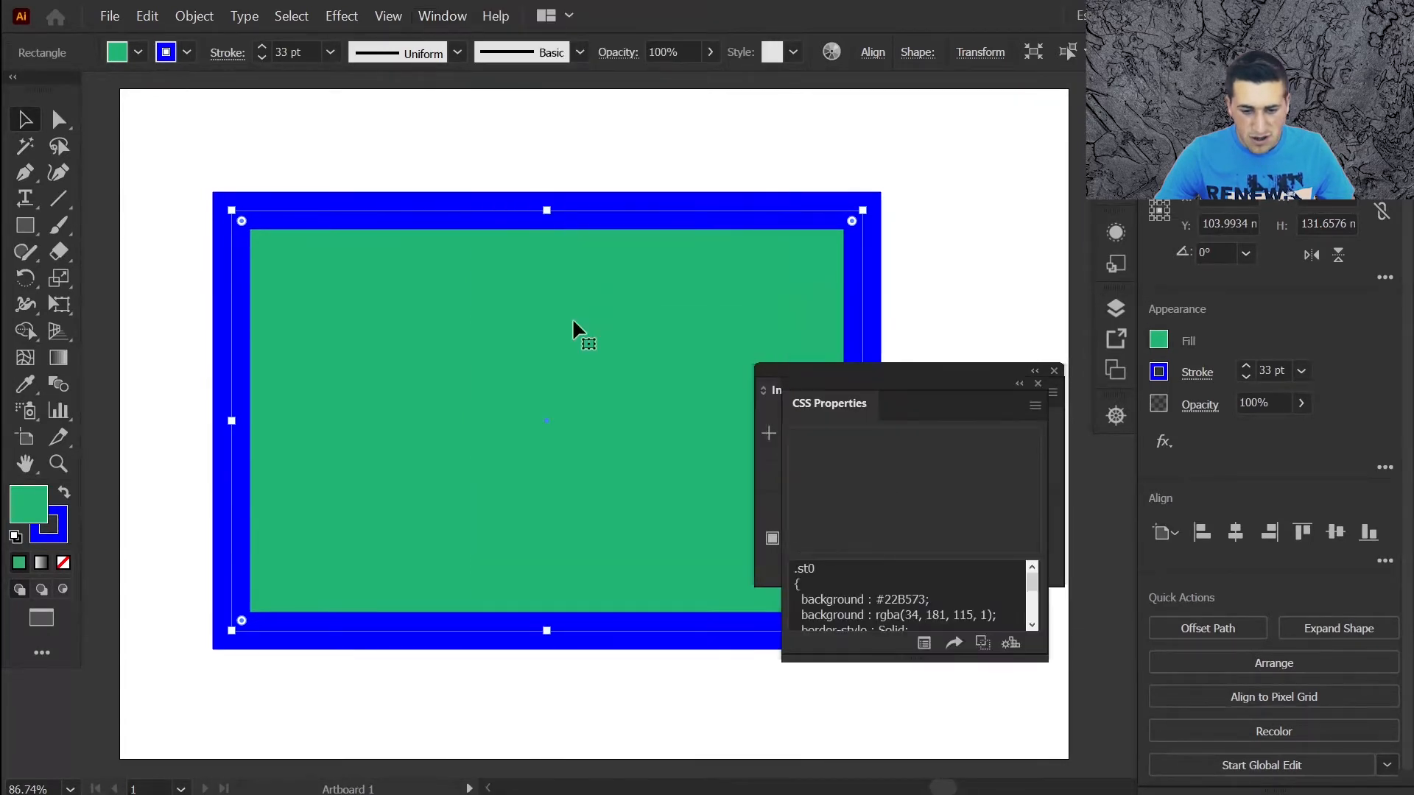
left_click_drag(830, 411, 509, 206)
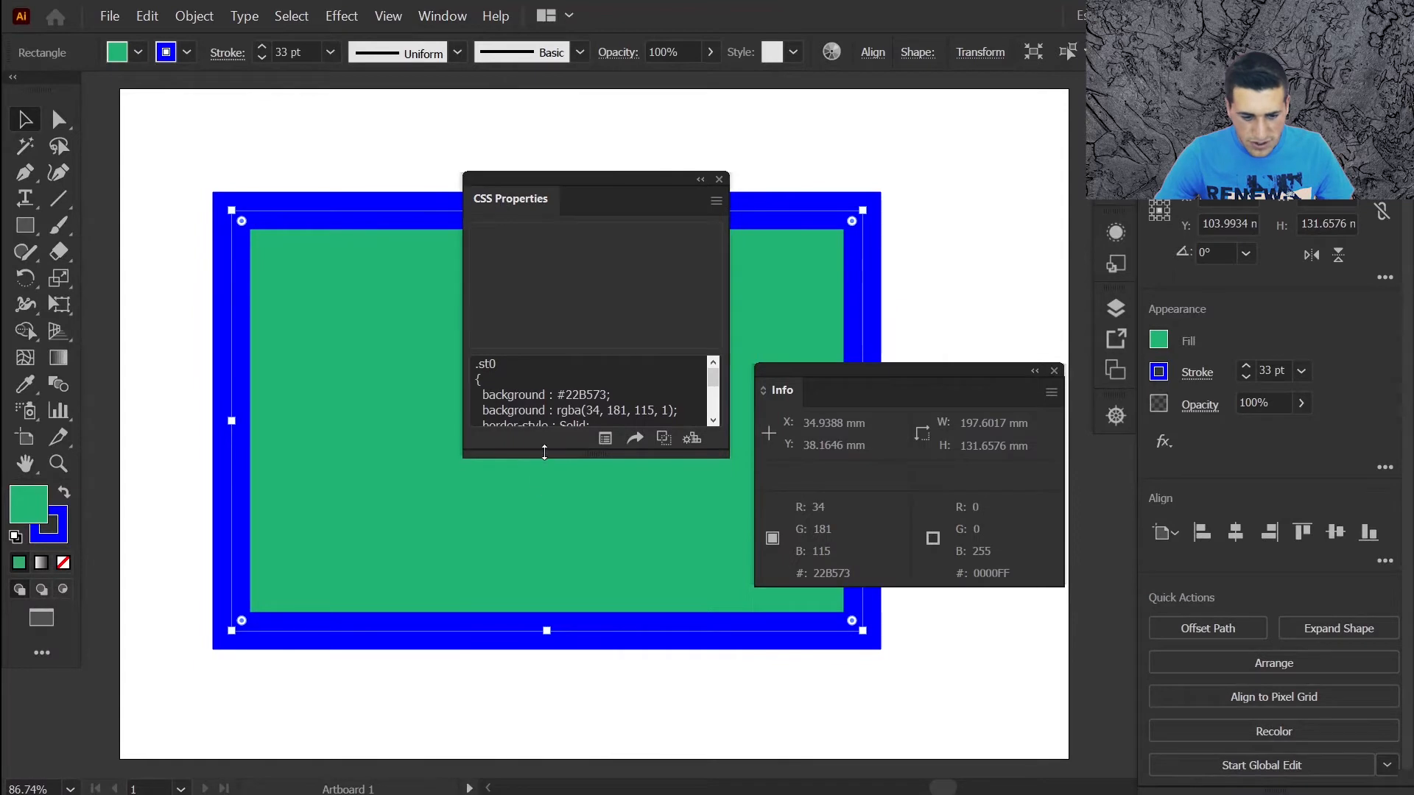
left_click_drag(544, 458, 548, 623)
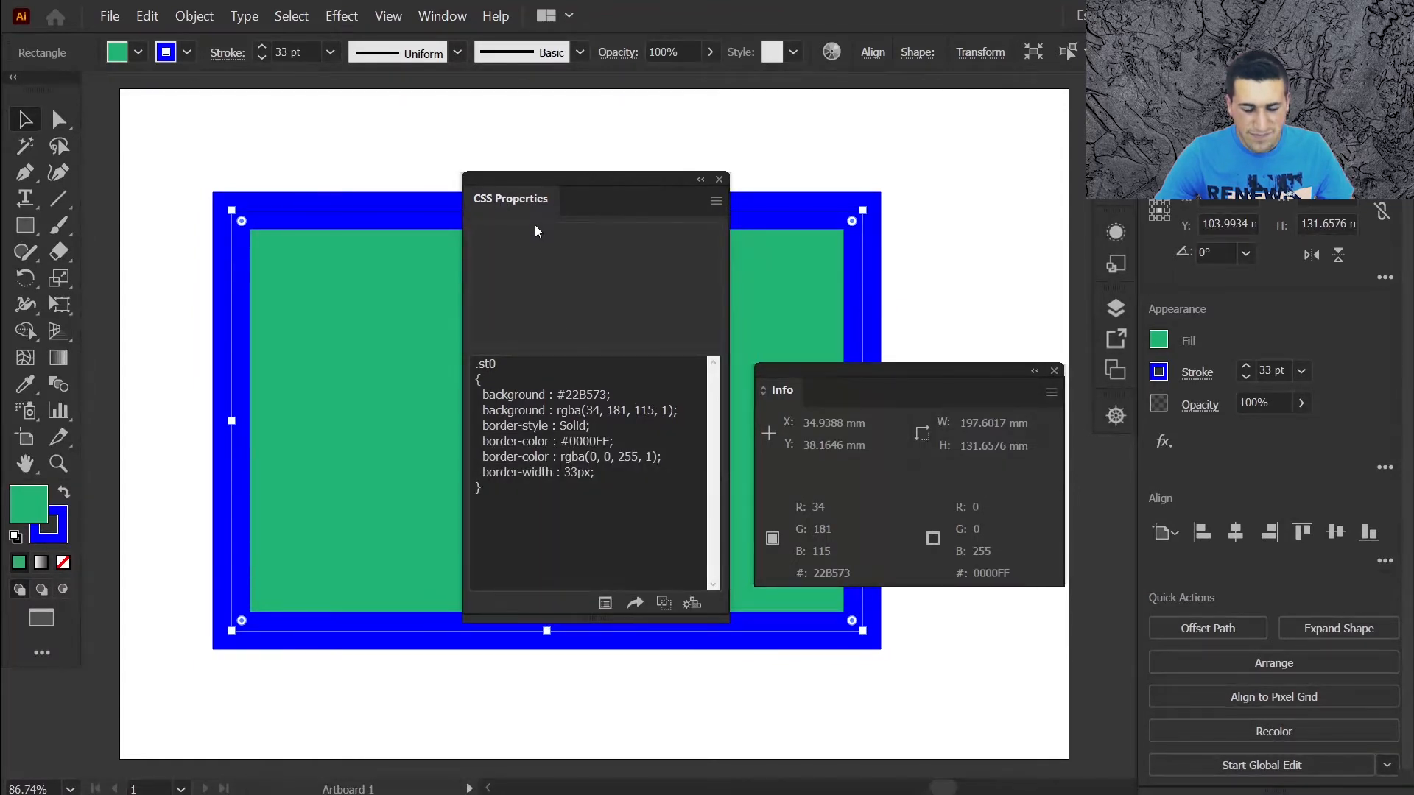
left_click_drag(581, 178, 603, 122)
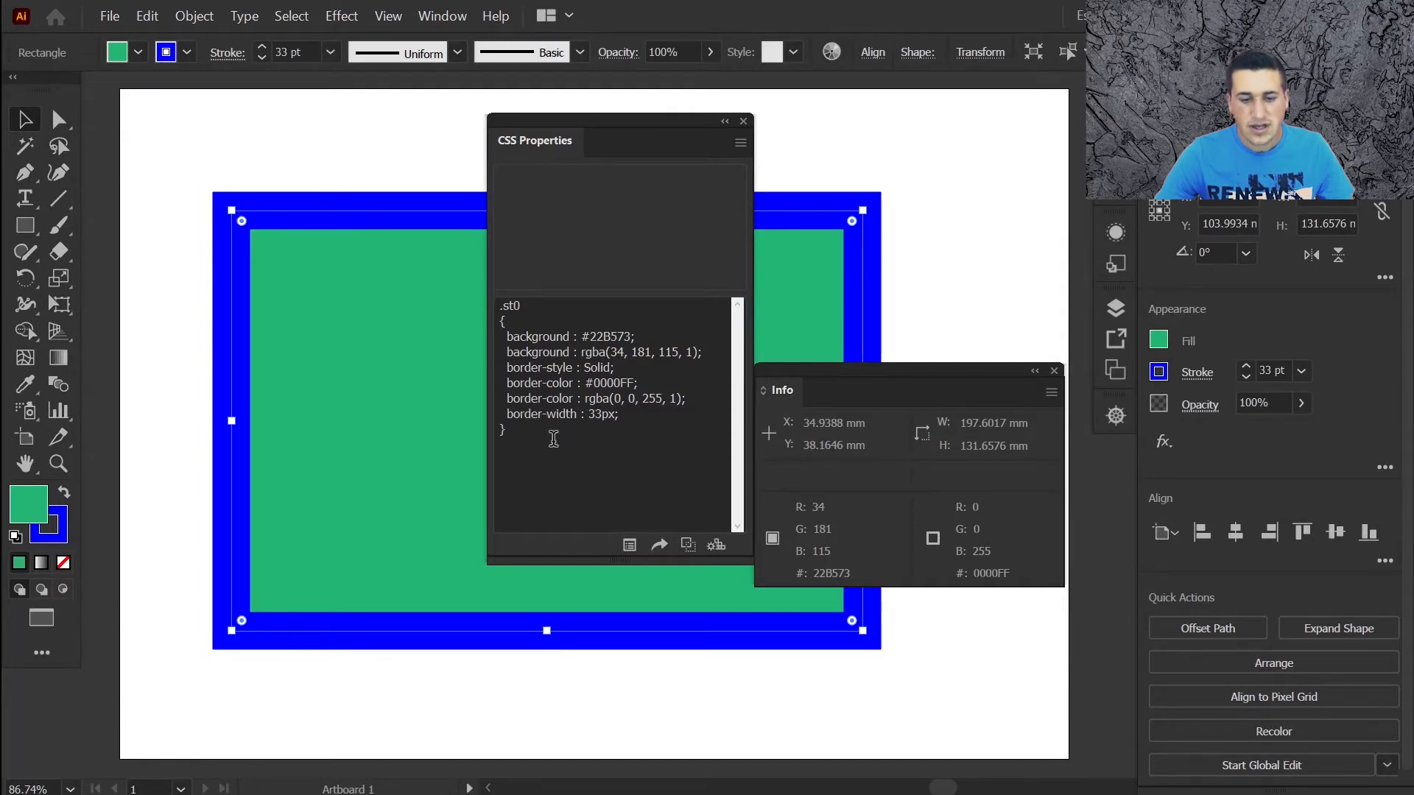
left_click(743, 121)
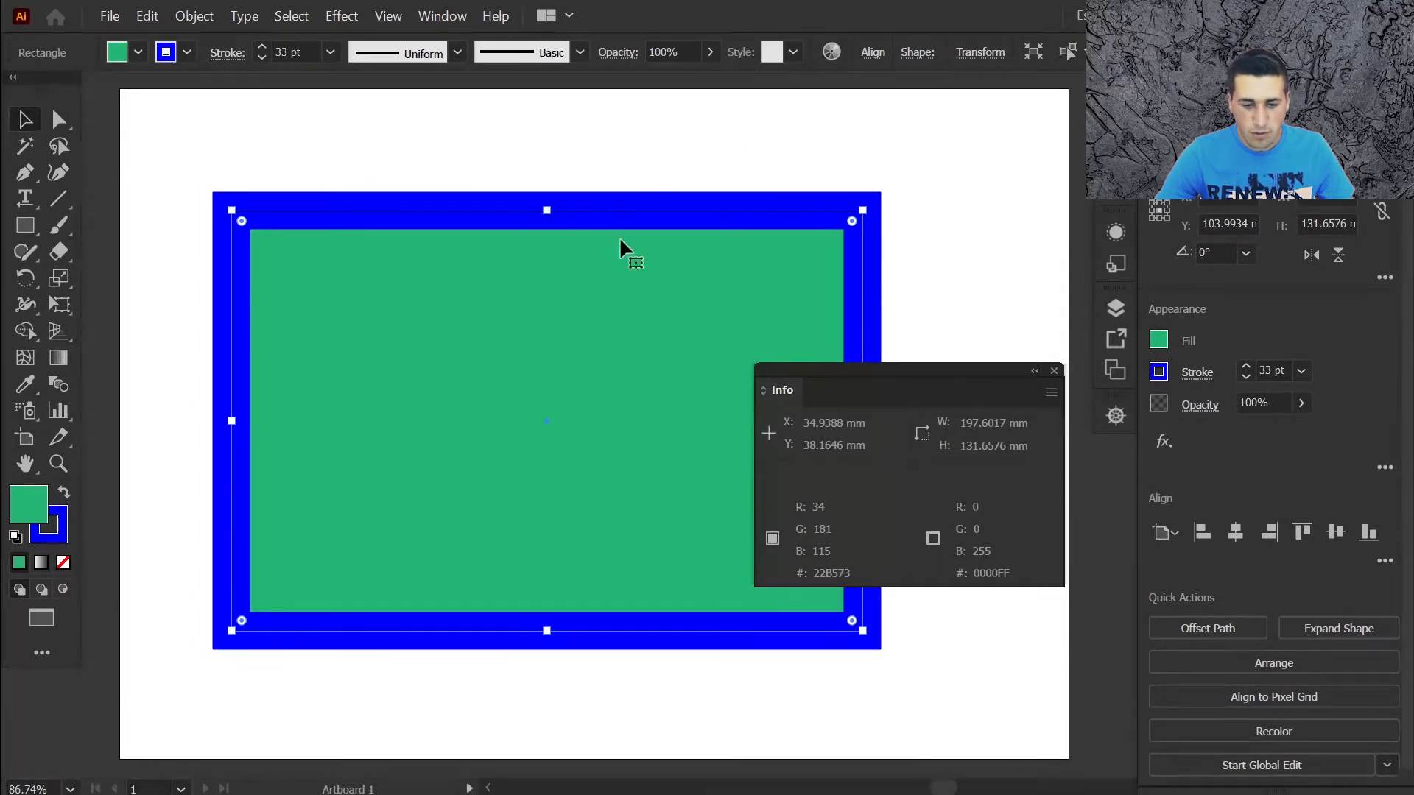
- Move the Info panel higher, inspect the rectangle's fill values in the Color Picker, and close the picker without changes
left_click_drag(810, 383, 779, 153)
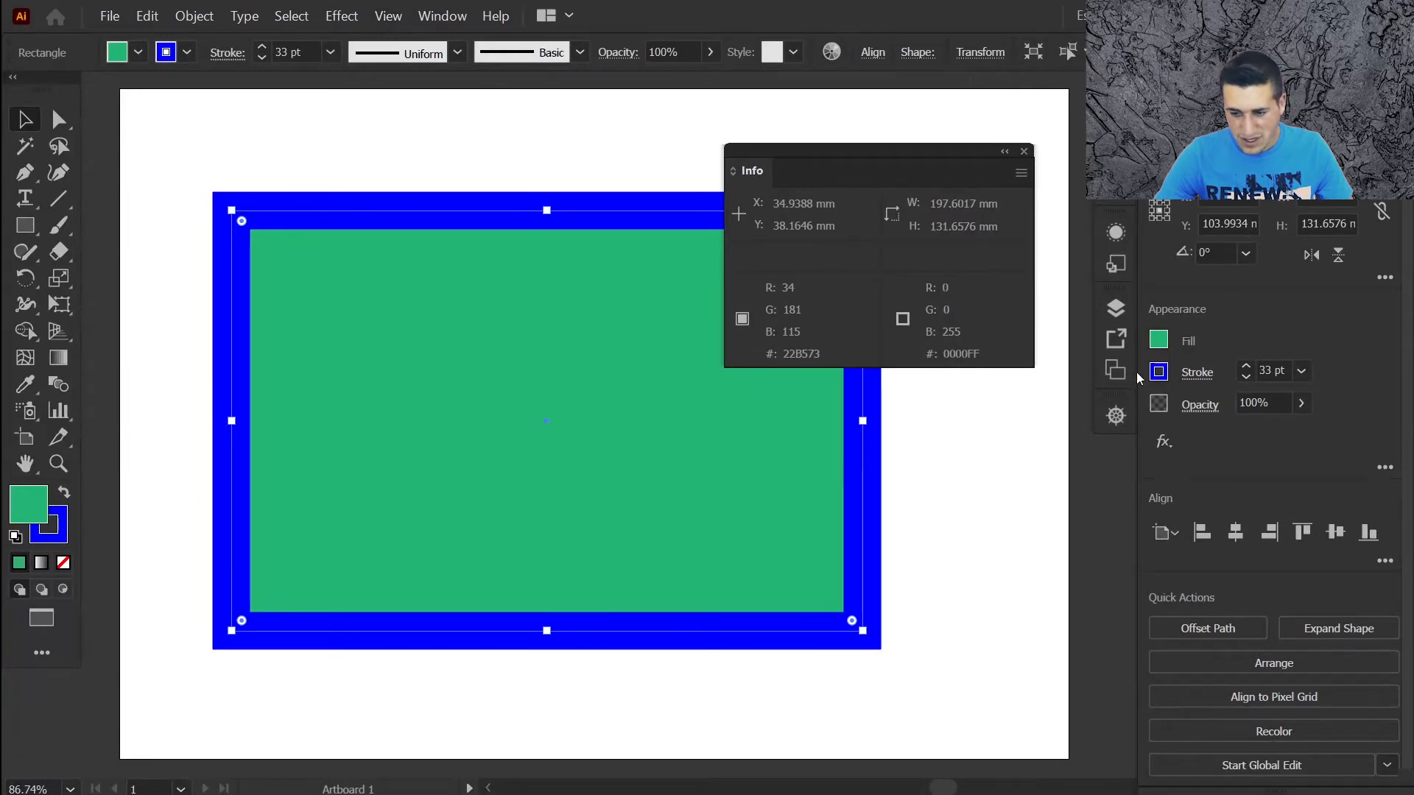
double_click(28, 505)
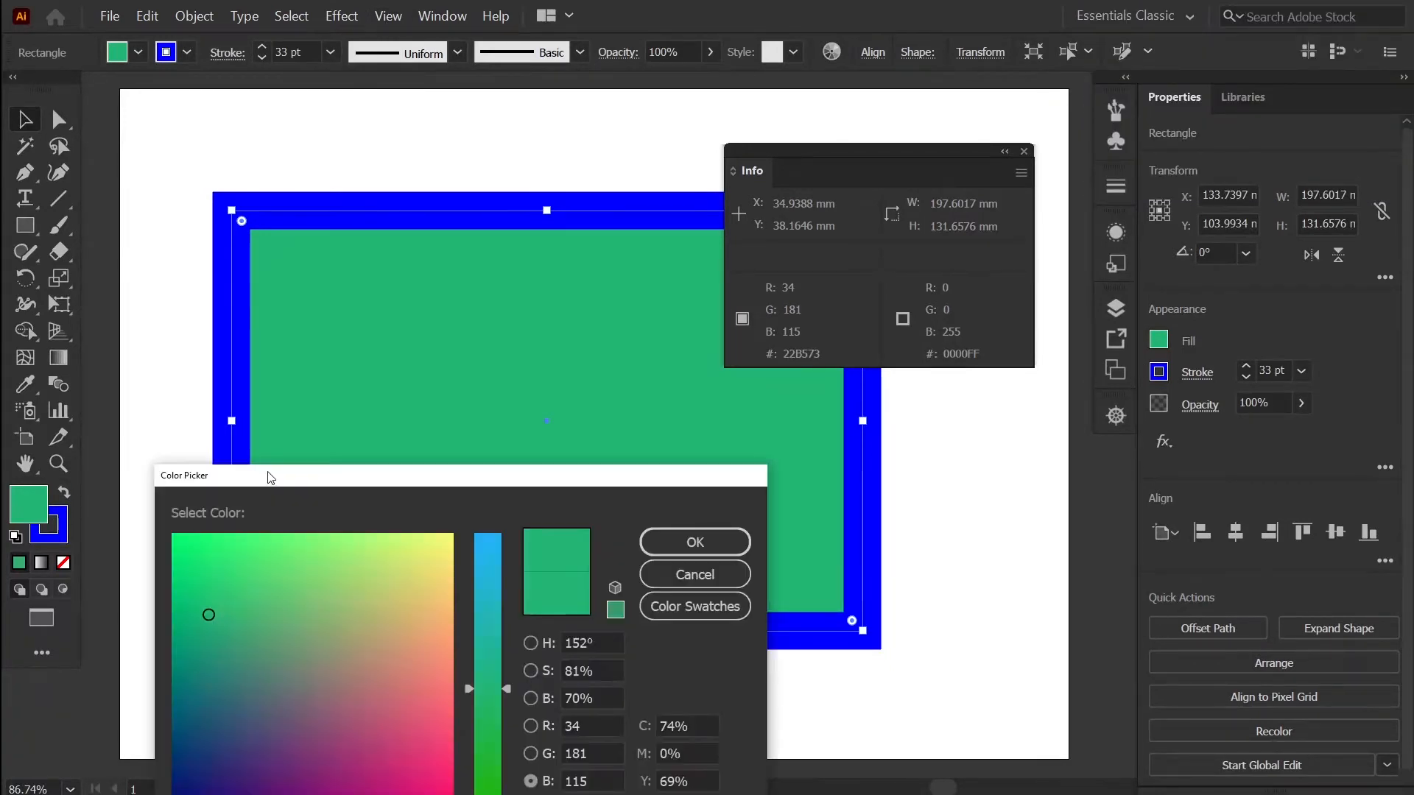
left_click_drag(270, 477, 263, 141)
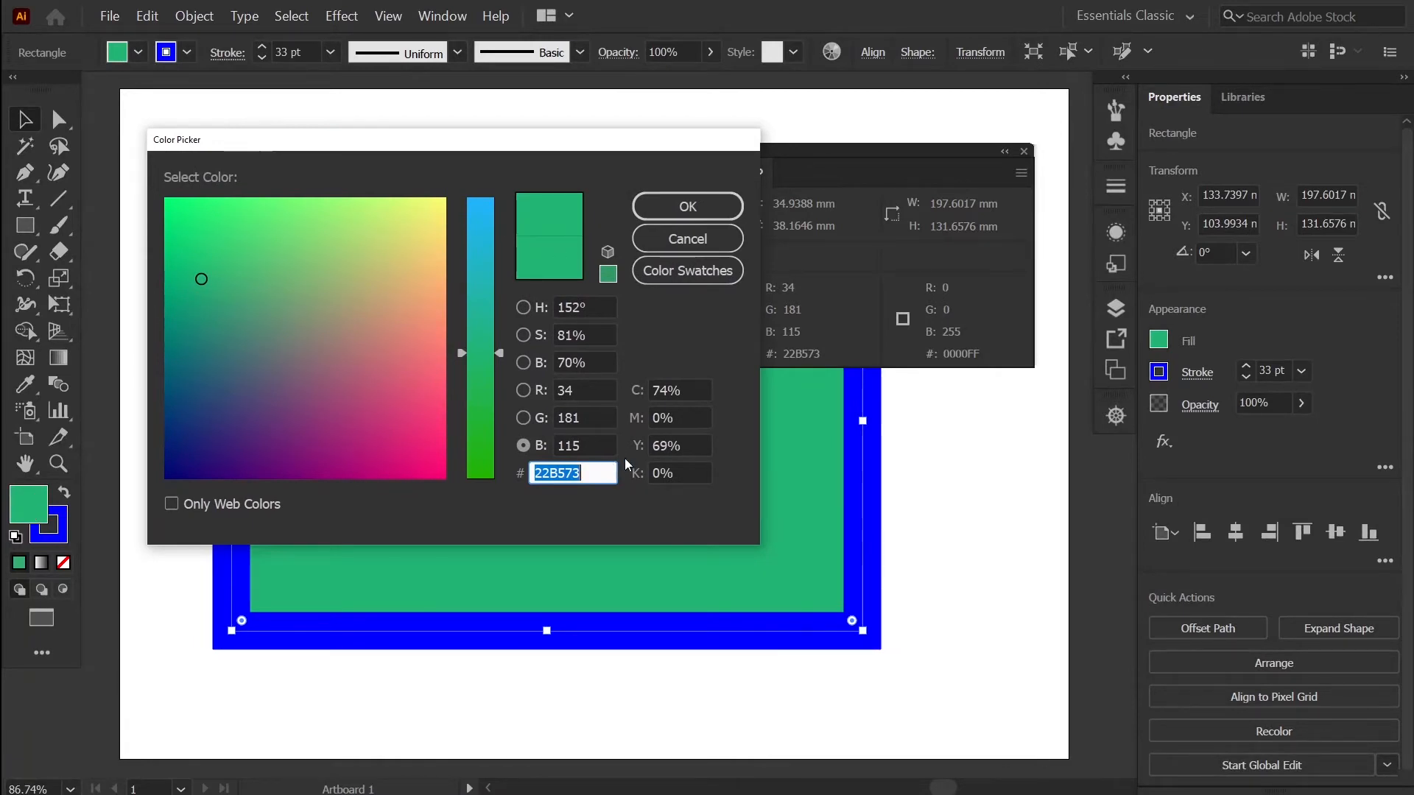
left_click(668, 236)
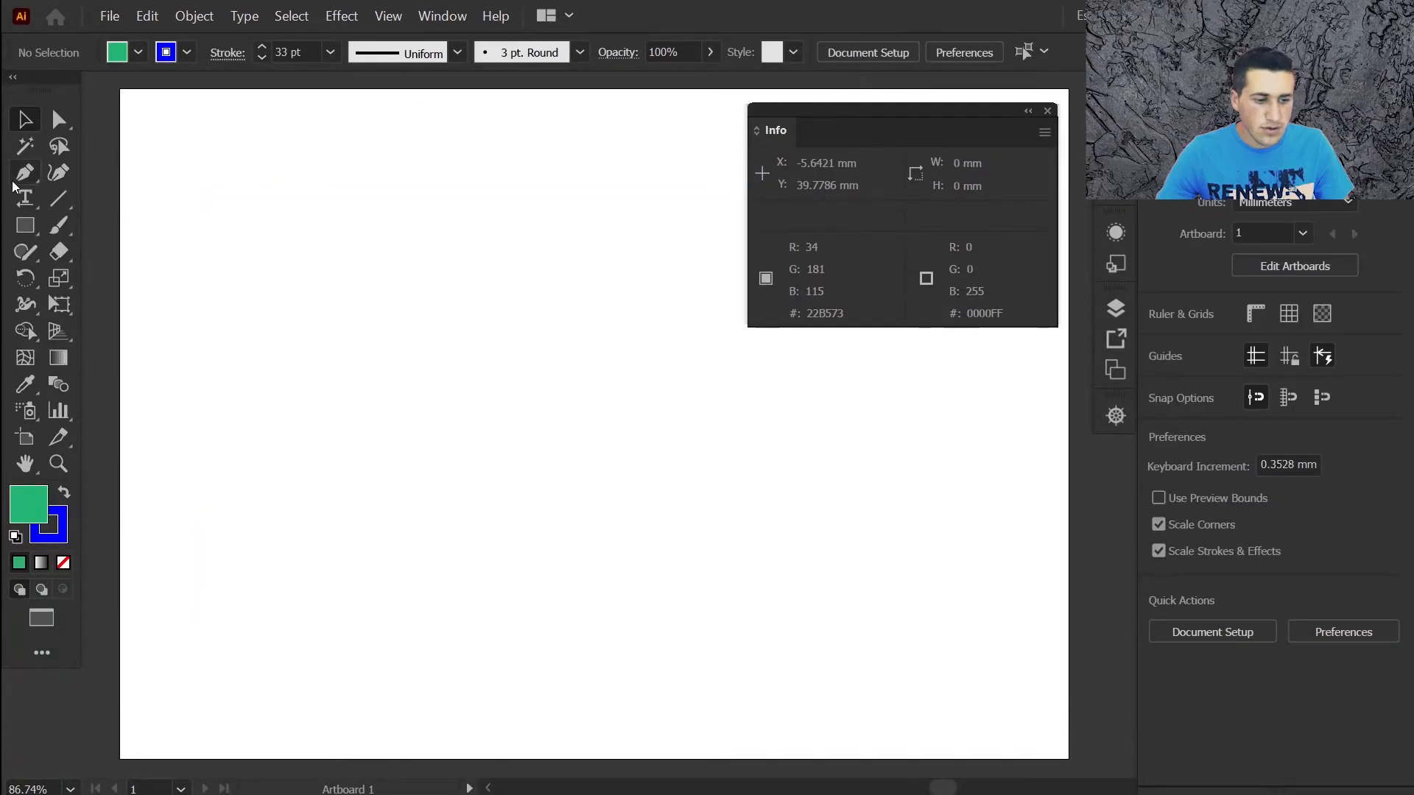
- Draw a Pen path with a horizontal segment across the upper artboard and a second segment sloping down to the right
left_click(26, 173)
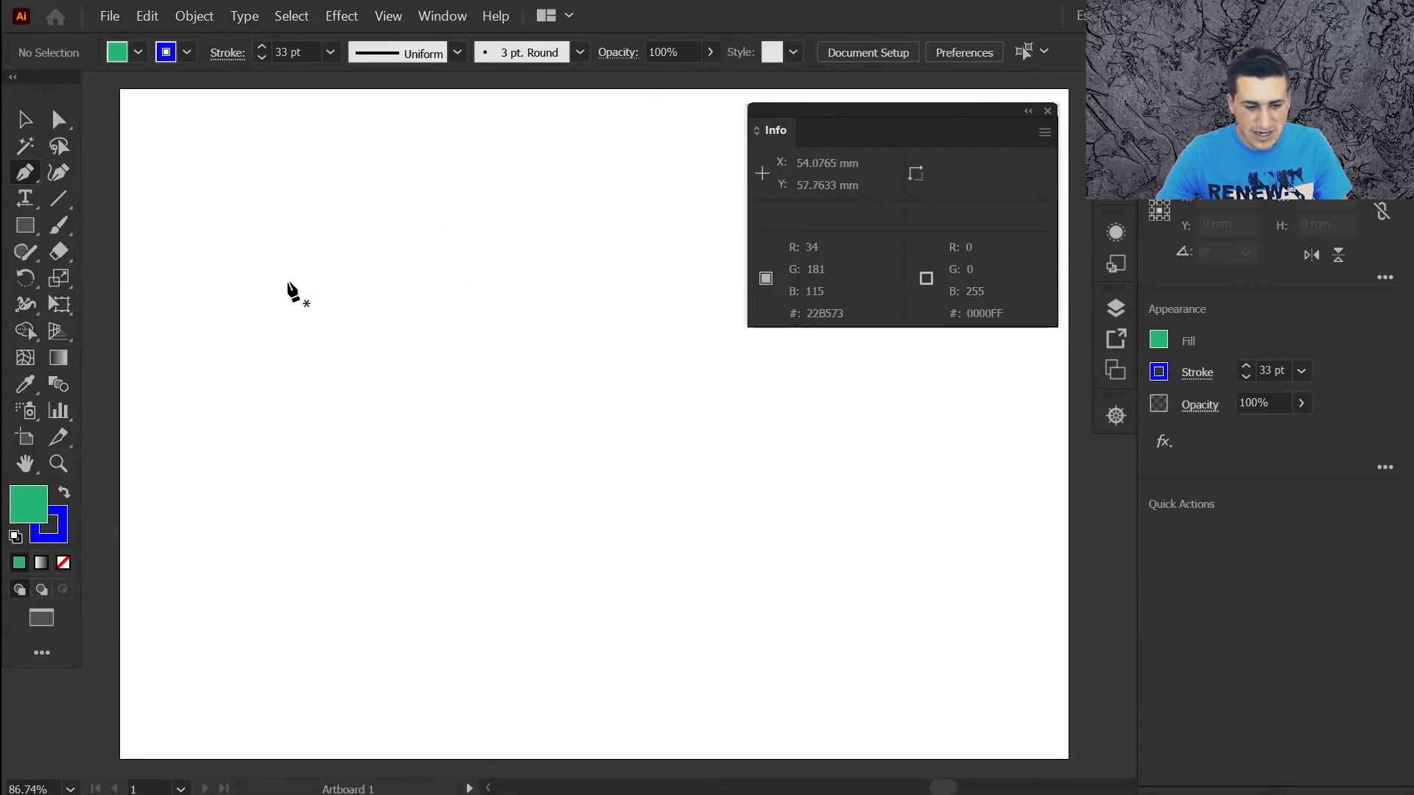
left_click(292, 261)
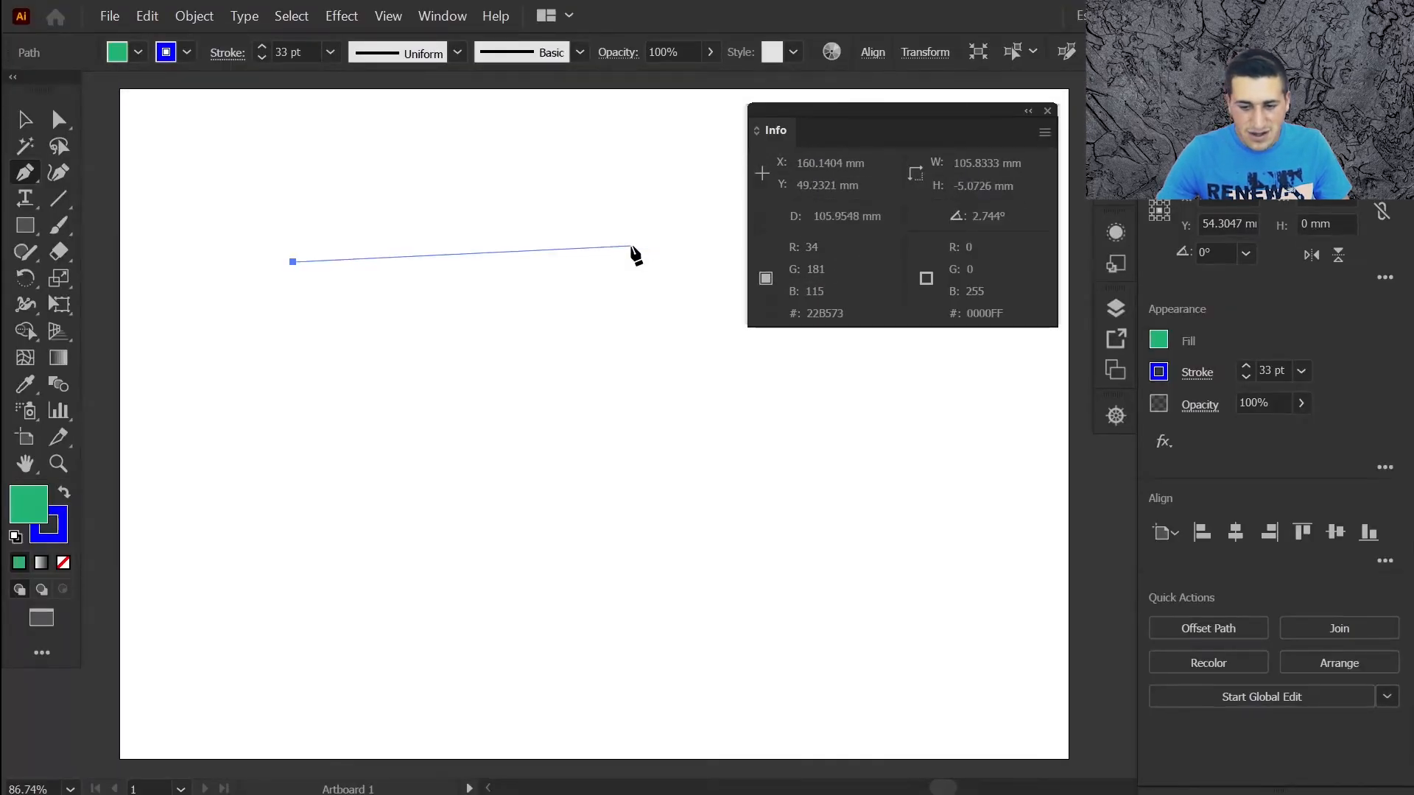
left_click(584, 262)
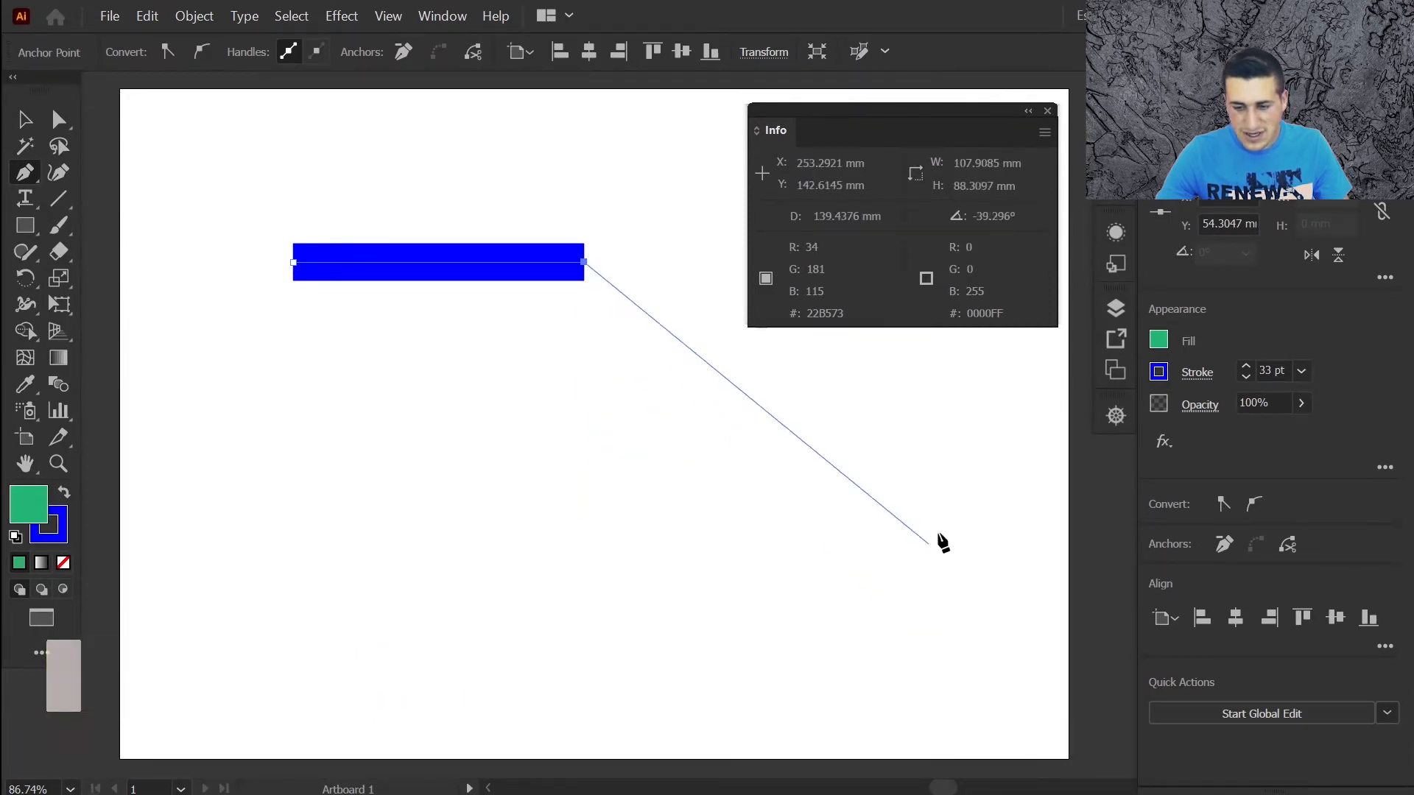
left_click(807, 602)
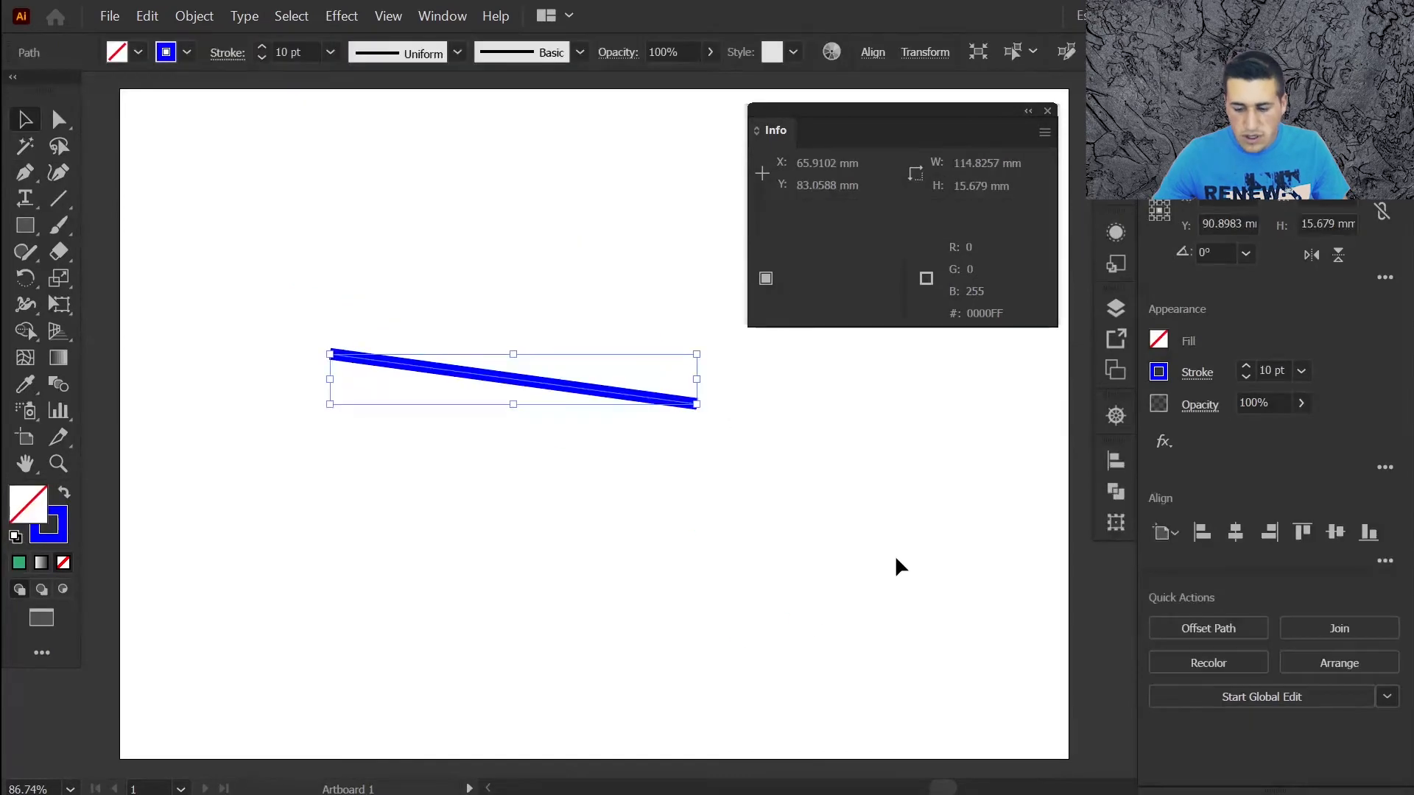
- Show the Transform panel and set the selected blue line's rotation to 300°
left_click(1116, 522)
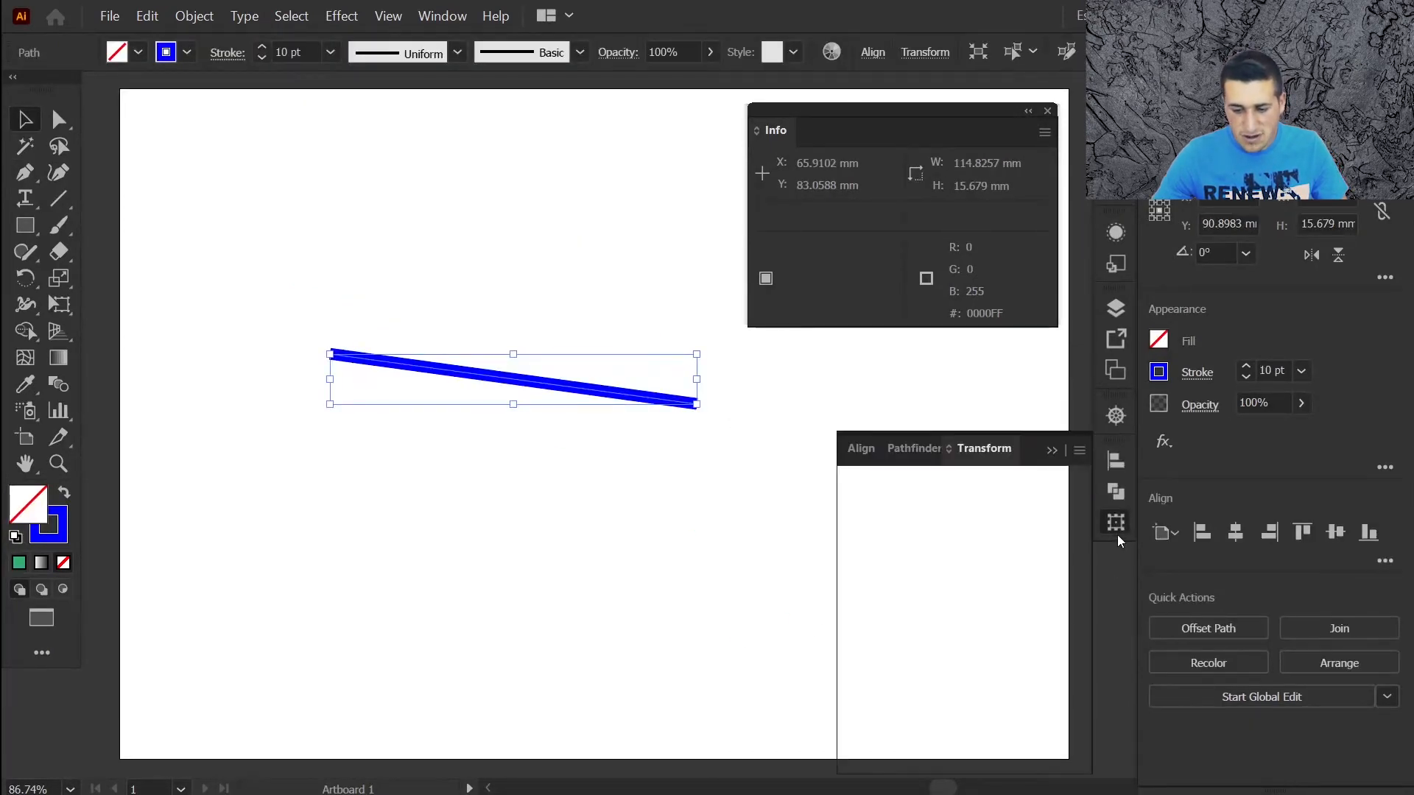
left_click(440, 17)
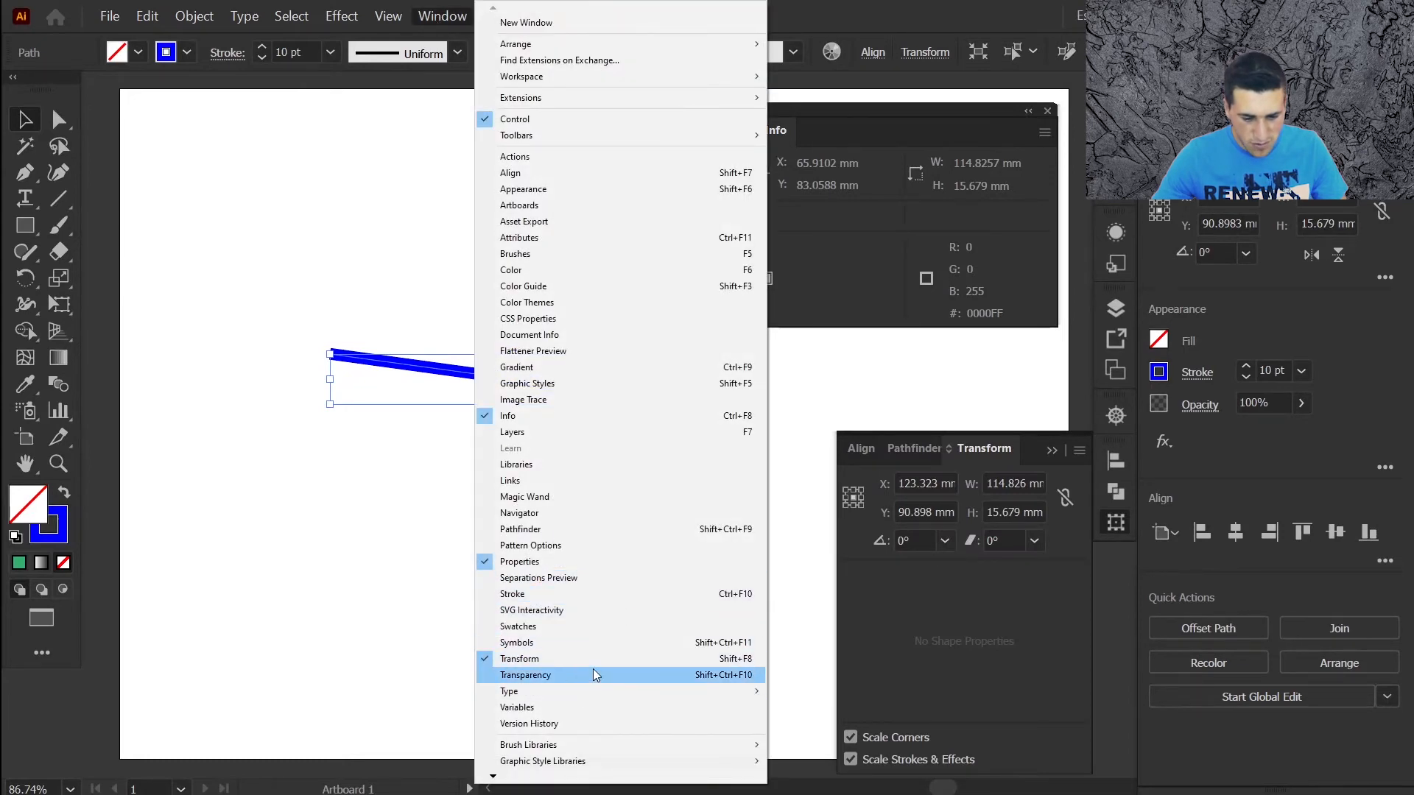
left_click(918, 612)
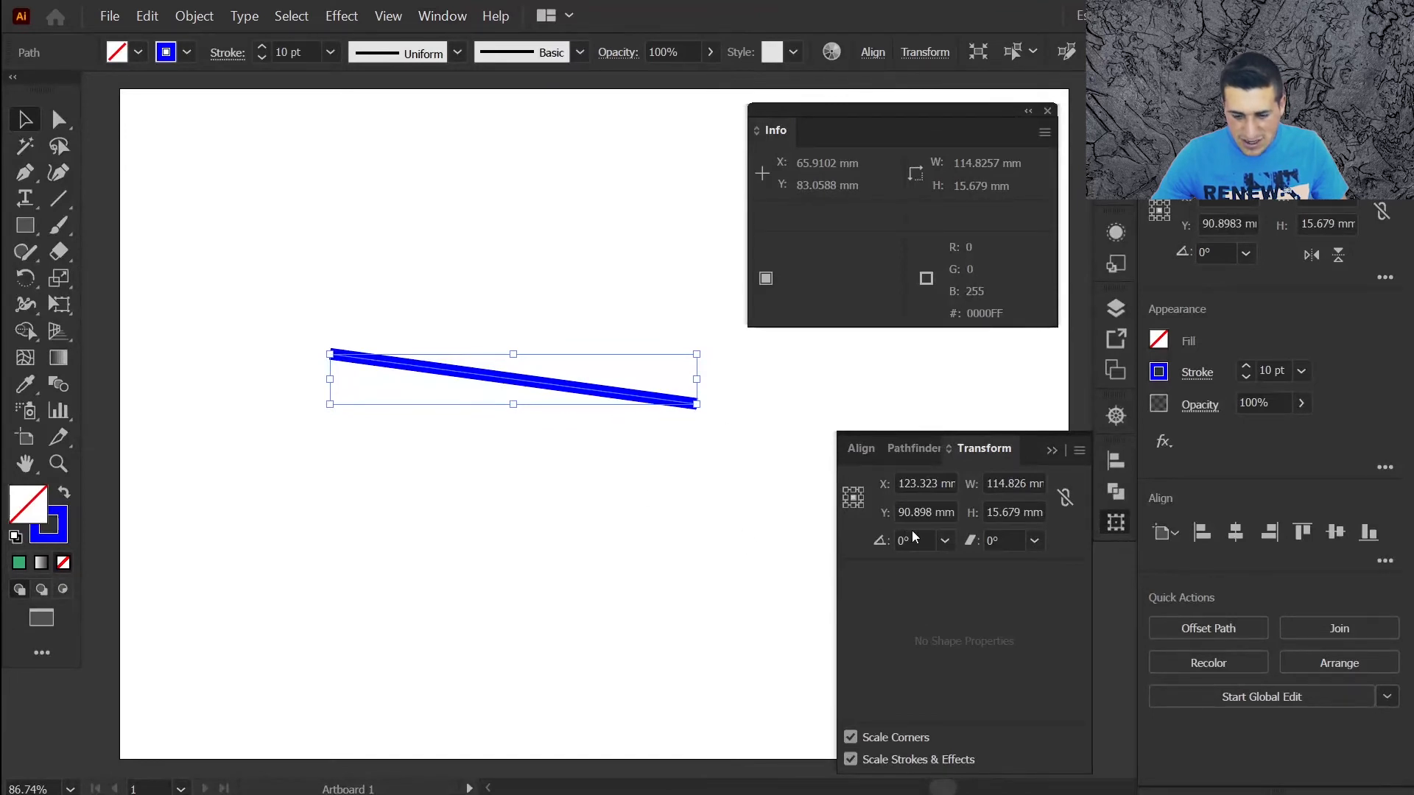
left_click(945, 542)
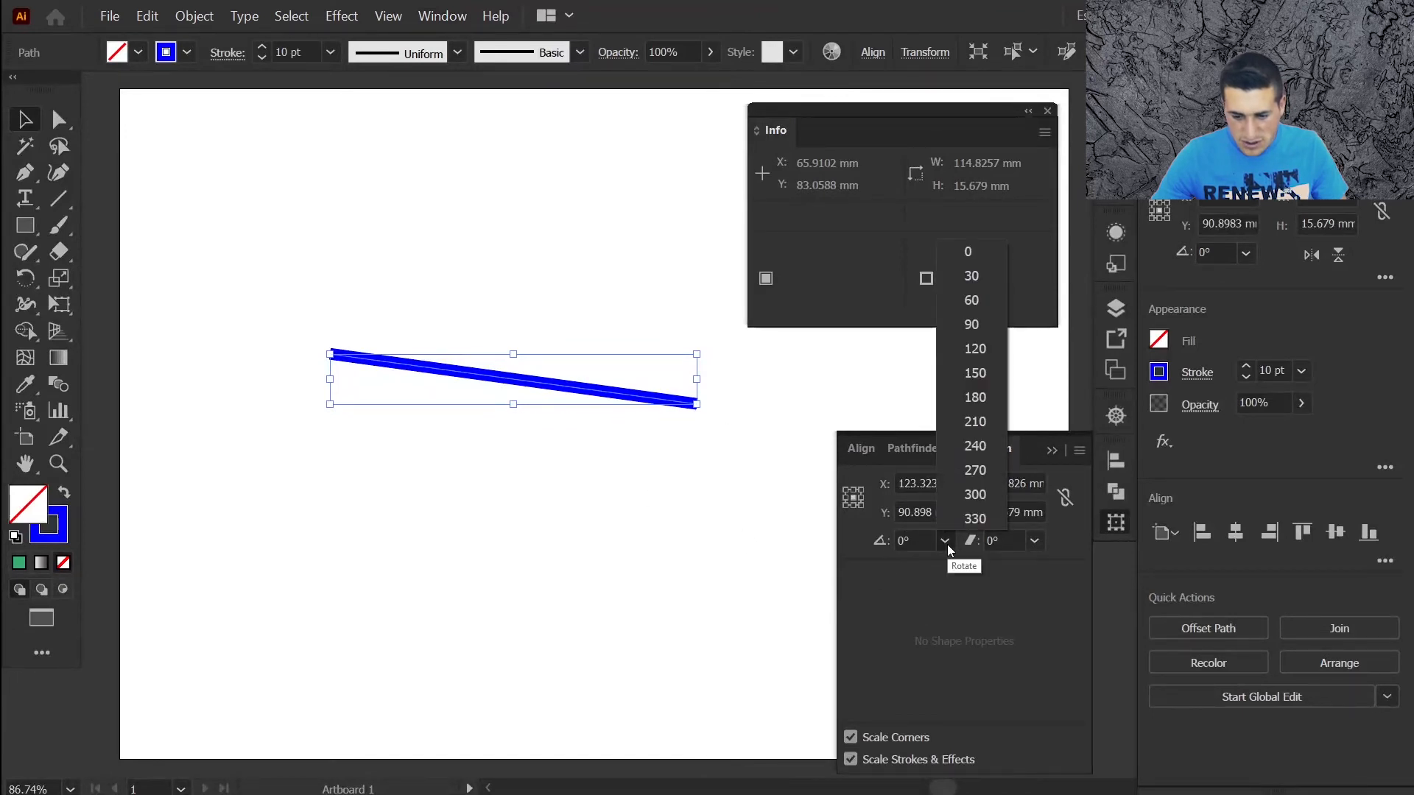
left_click(974, 494)
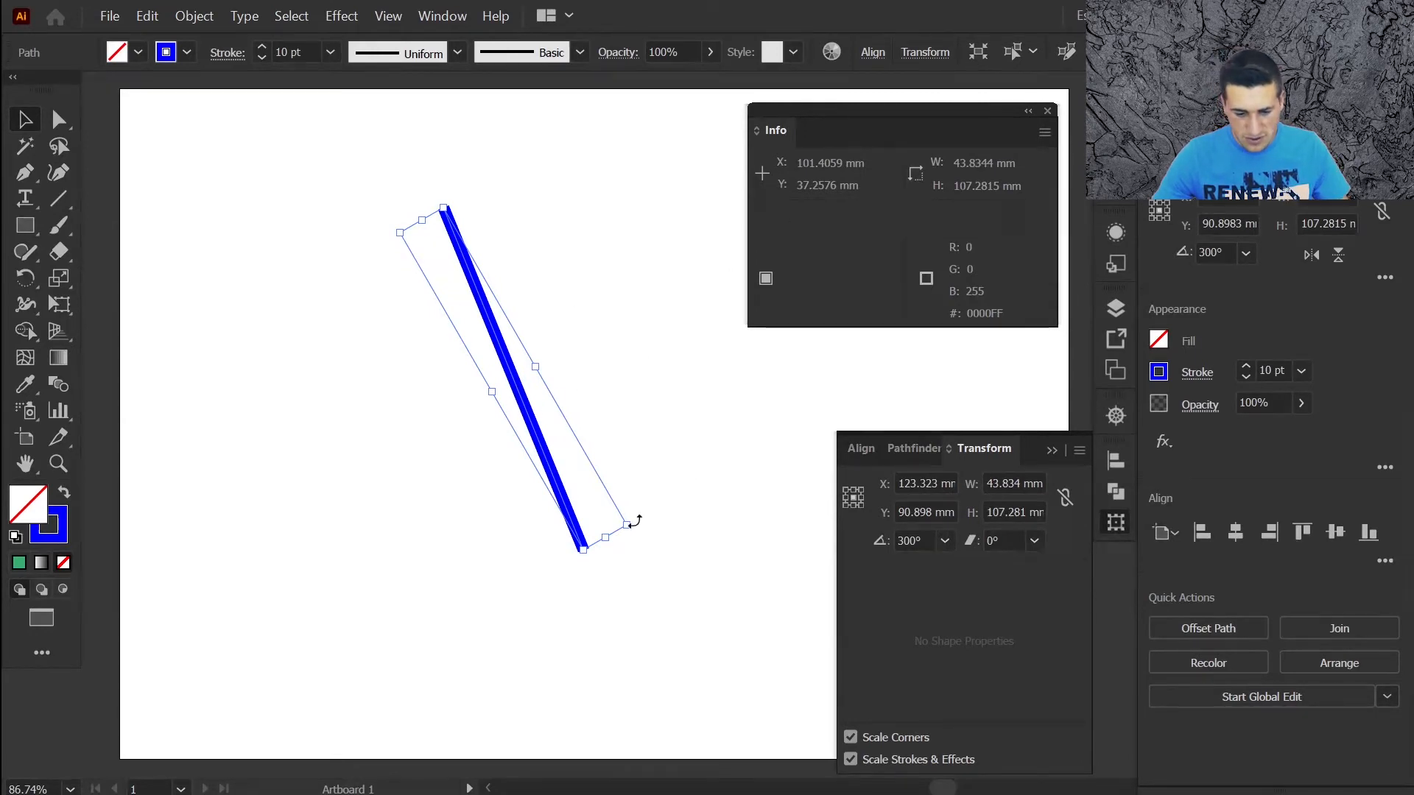
- Rotate the blue line freehand to about 357° and raise its rotation angle in small steps to 4°
left_click_drag(633, 506, 662, 344)
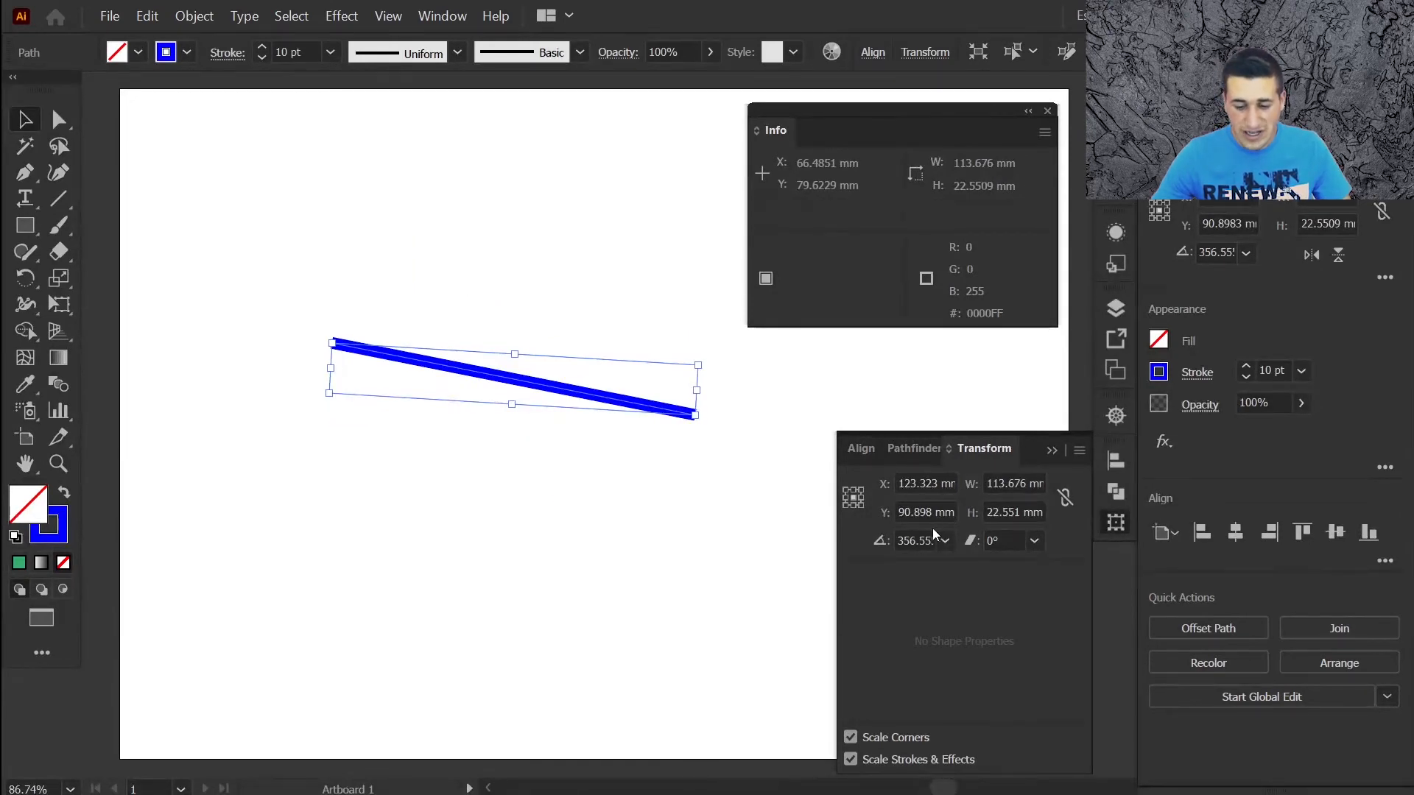
left_click(917, 541)
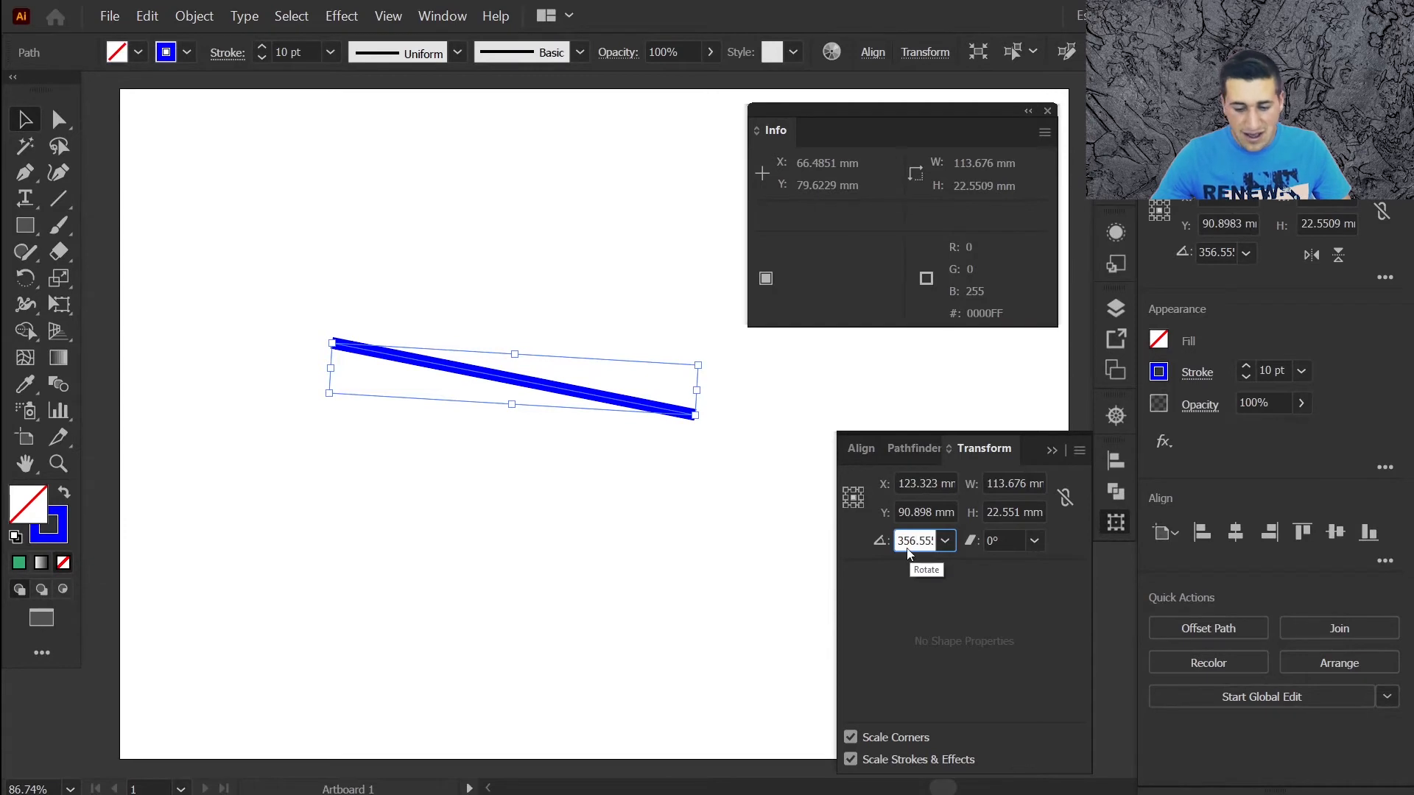
key("Up")
key("Up")
key("Up")
key("Up")
key("Up")
key("Up")
key("Up")
key("Up")
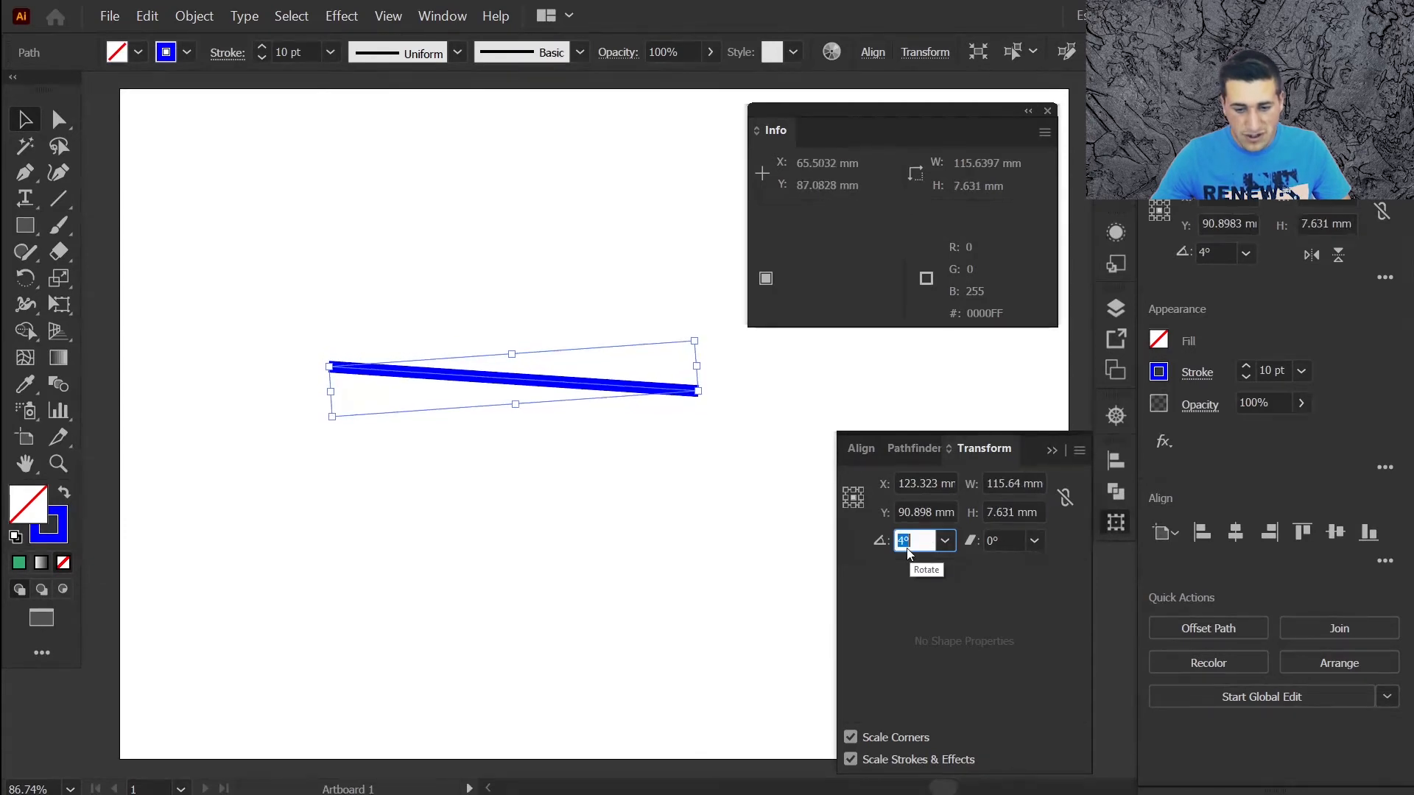
- Lower the blue line's rotation angle in one-degree steps to 0°
key("Down")
key("Down")
key("Down")
key("Down")
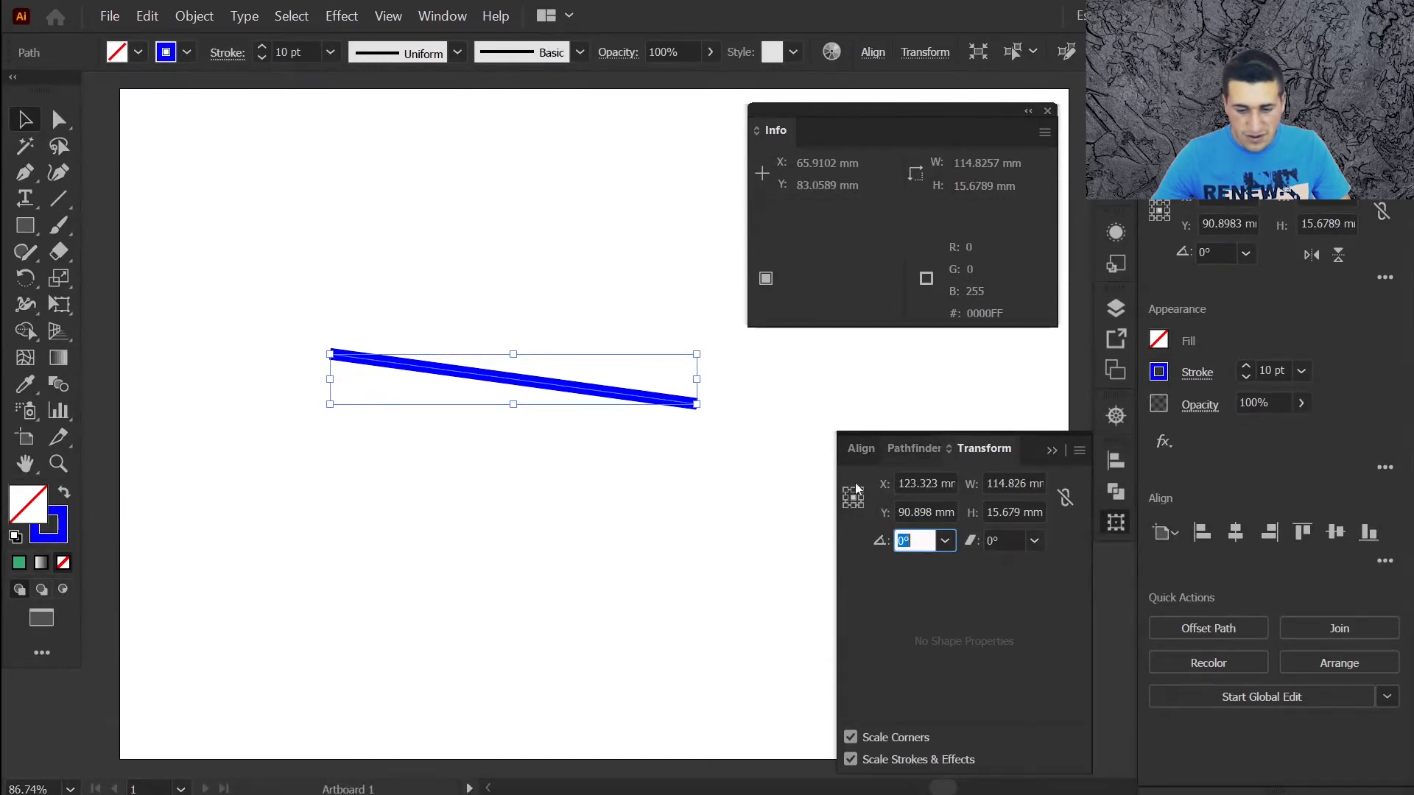
- Deselect the blue line and pick its left end anchor point with the Direct Selection tool
left_click(432, 559)
left_click(59, 120)
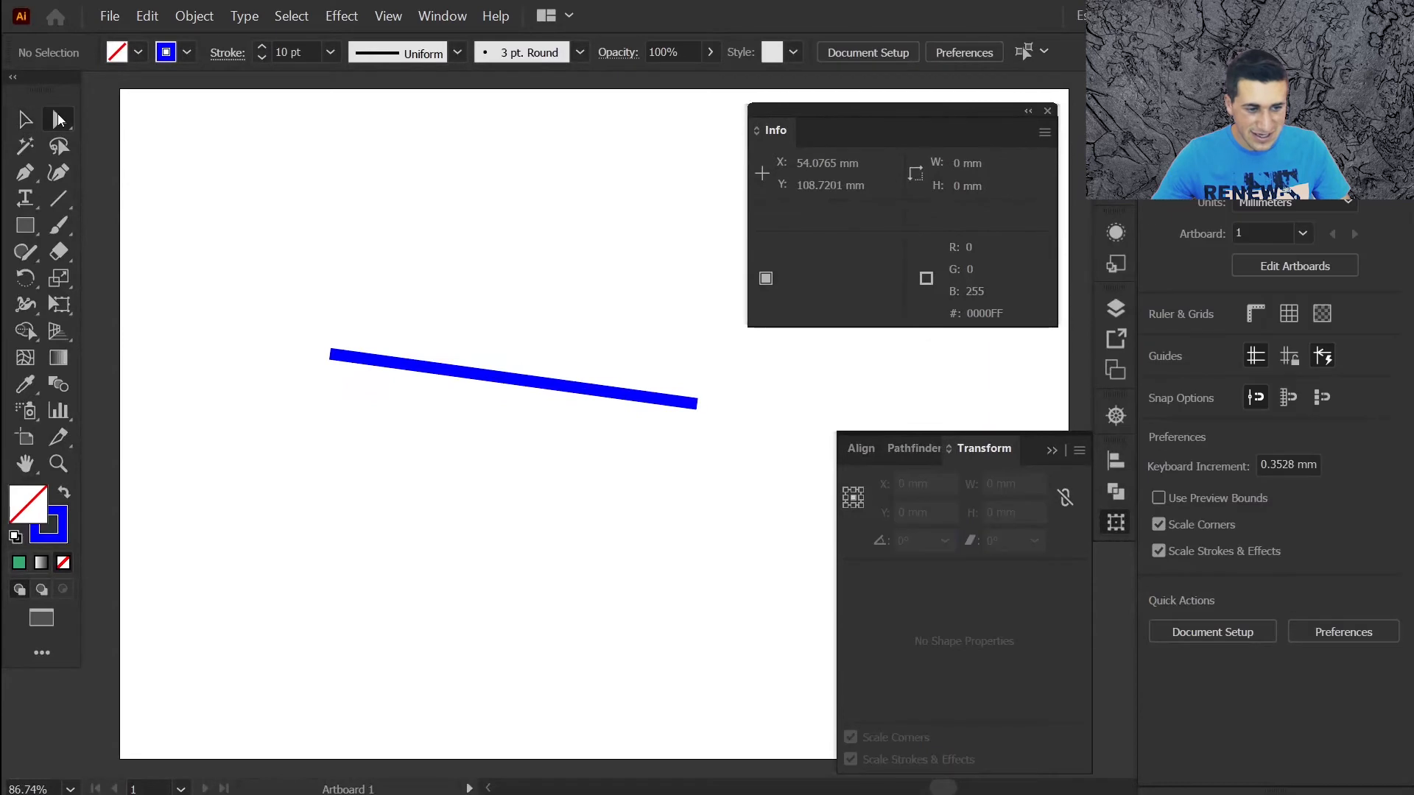
left_click(331, 357)
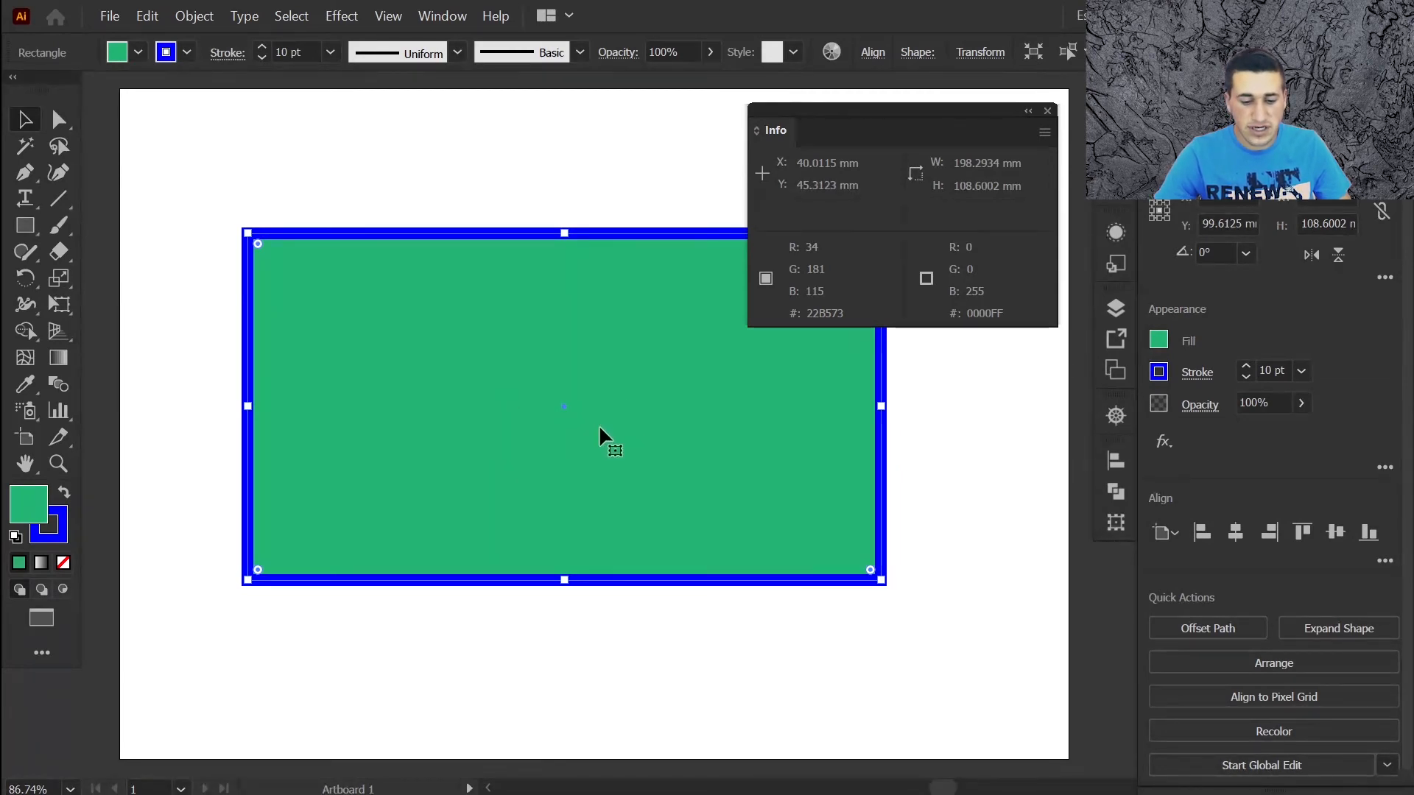
- Move the green rectangle to about X 33 mm, Y 40 mm and rotate it freehand about its center
left_click_drag(569, 407, 593, 385)
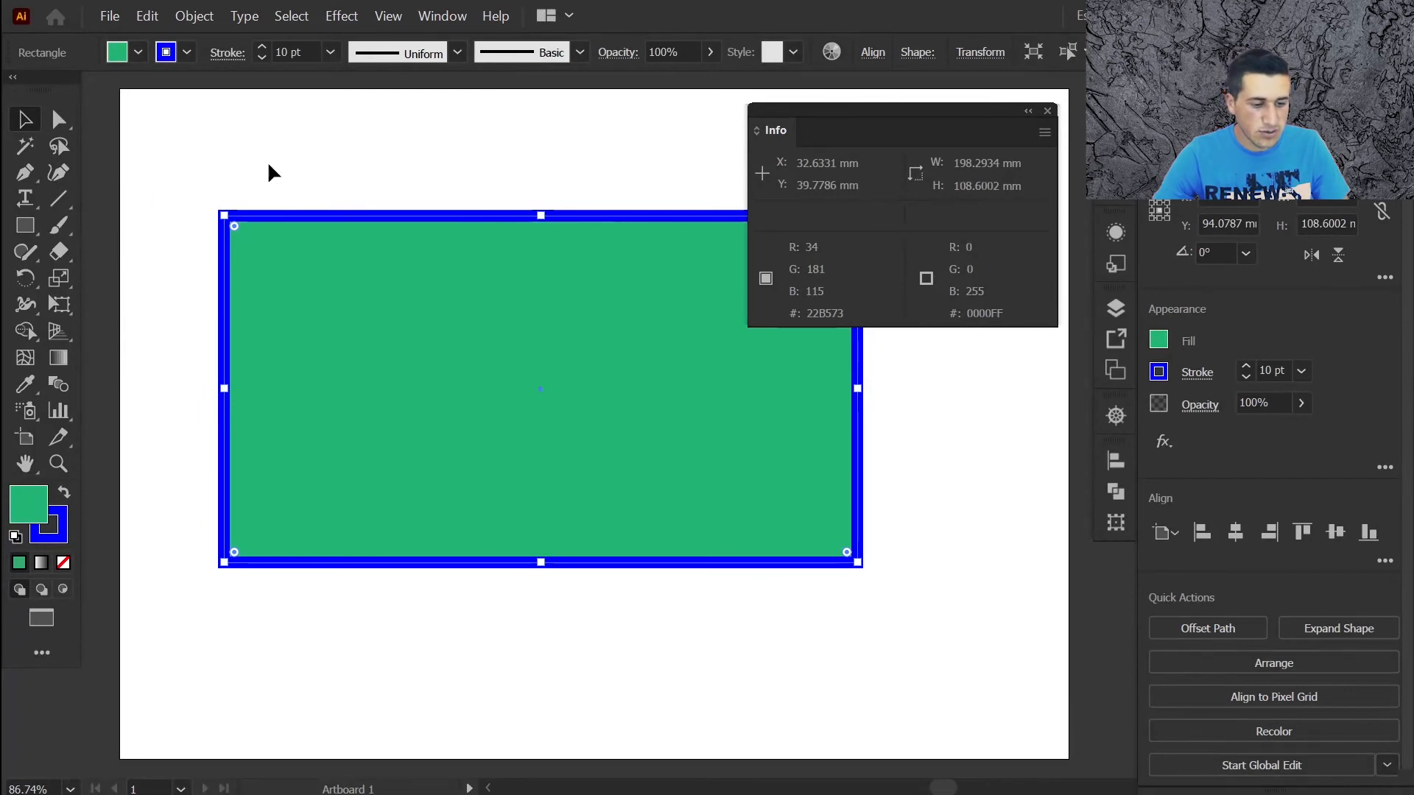
left_click(24, 279)
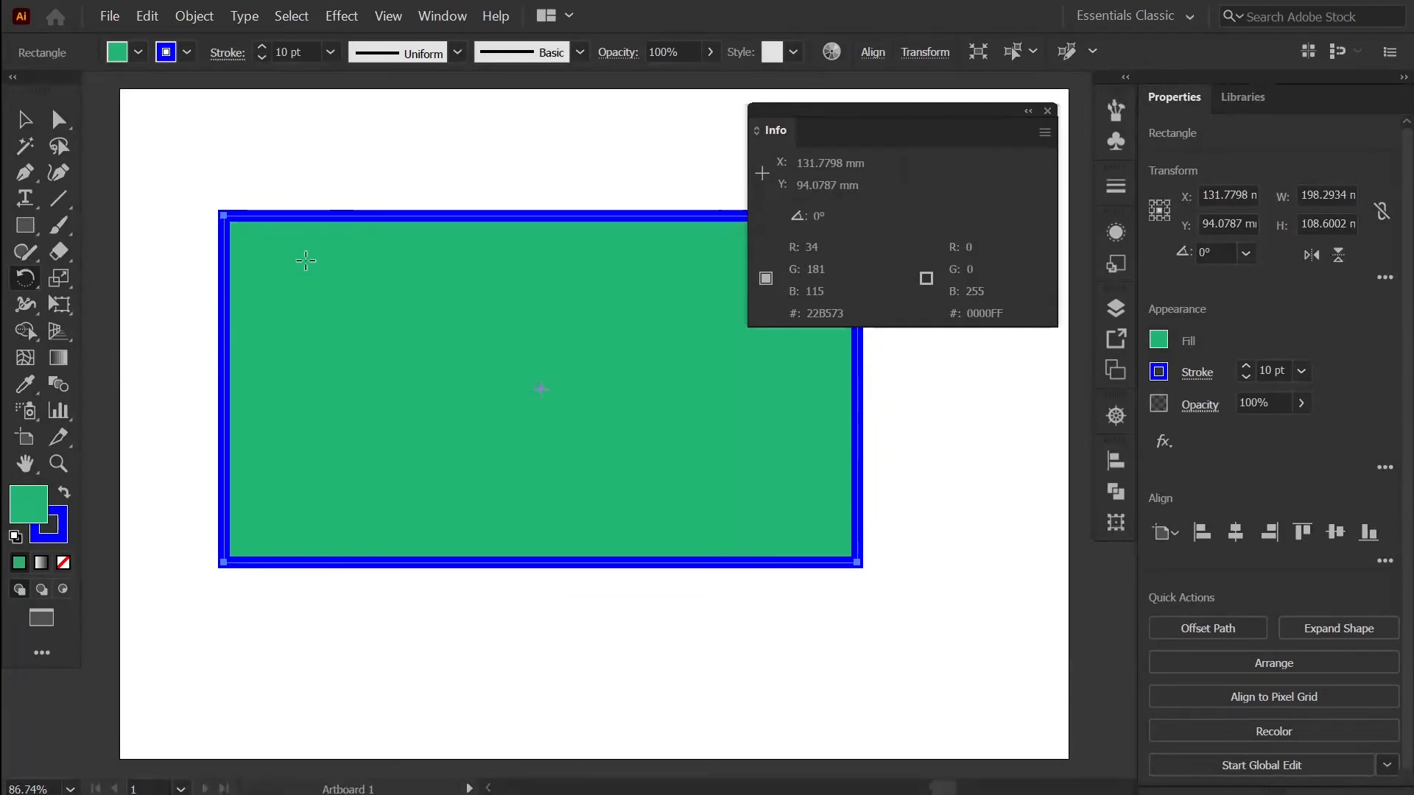
left_click_drag(306, 261, 456, 335)
- Scale the green rectangle freehand about its center to a height of about 127 mm, and shear it freehand with the Shear tool
left_click(54, 283)
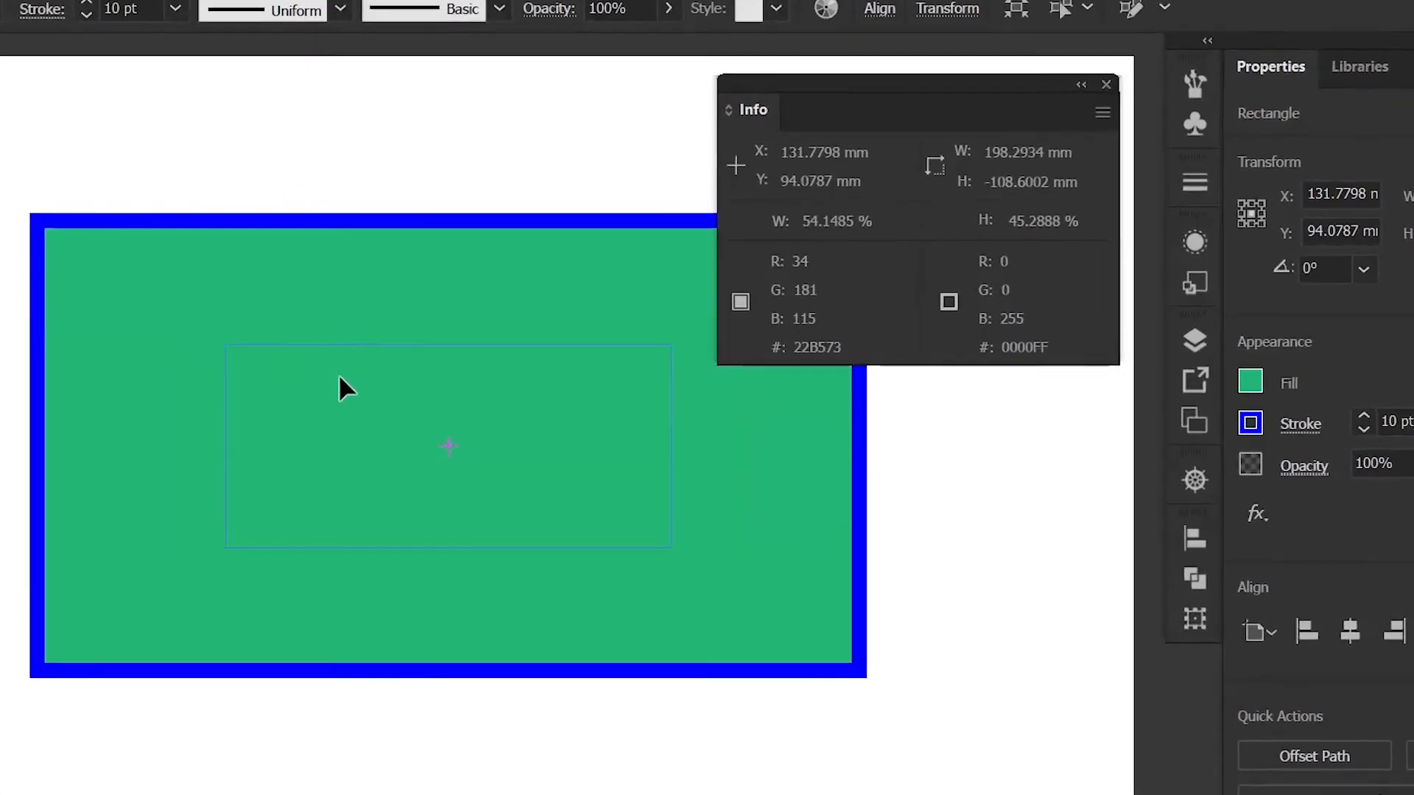
mouse_move(340, 377)
left_mouse_down()
mouse_move(355, 363)
mouse_move(368, 396)
mouse_move(290, 380)
mouse_move(358, 385)
left_mouse_up()
left_click_drag(251, 427, 87, 279)
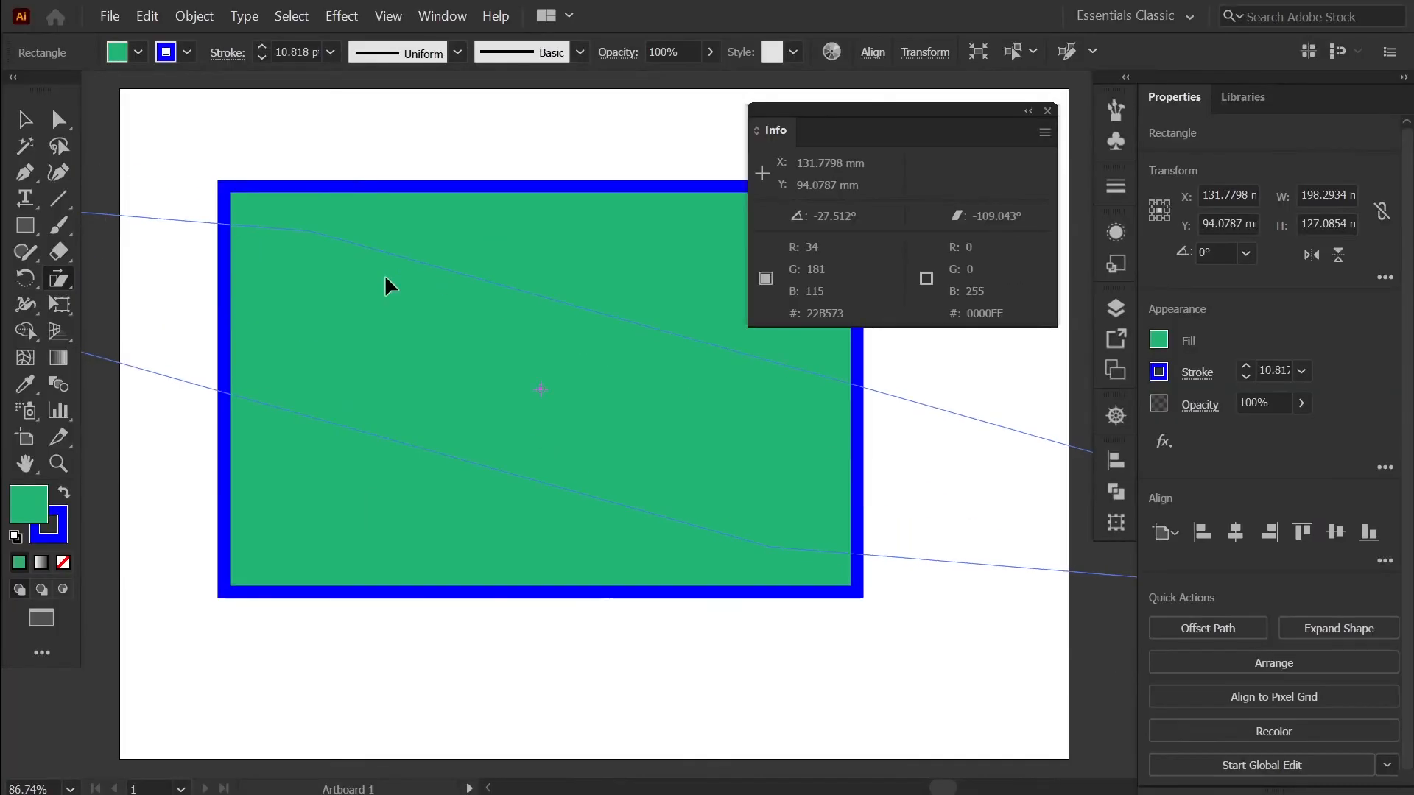
left_click_drag(116, 322, 80, 325)
left_click_drag(366, 290, 328, 282)
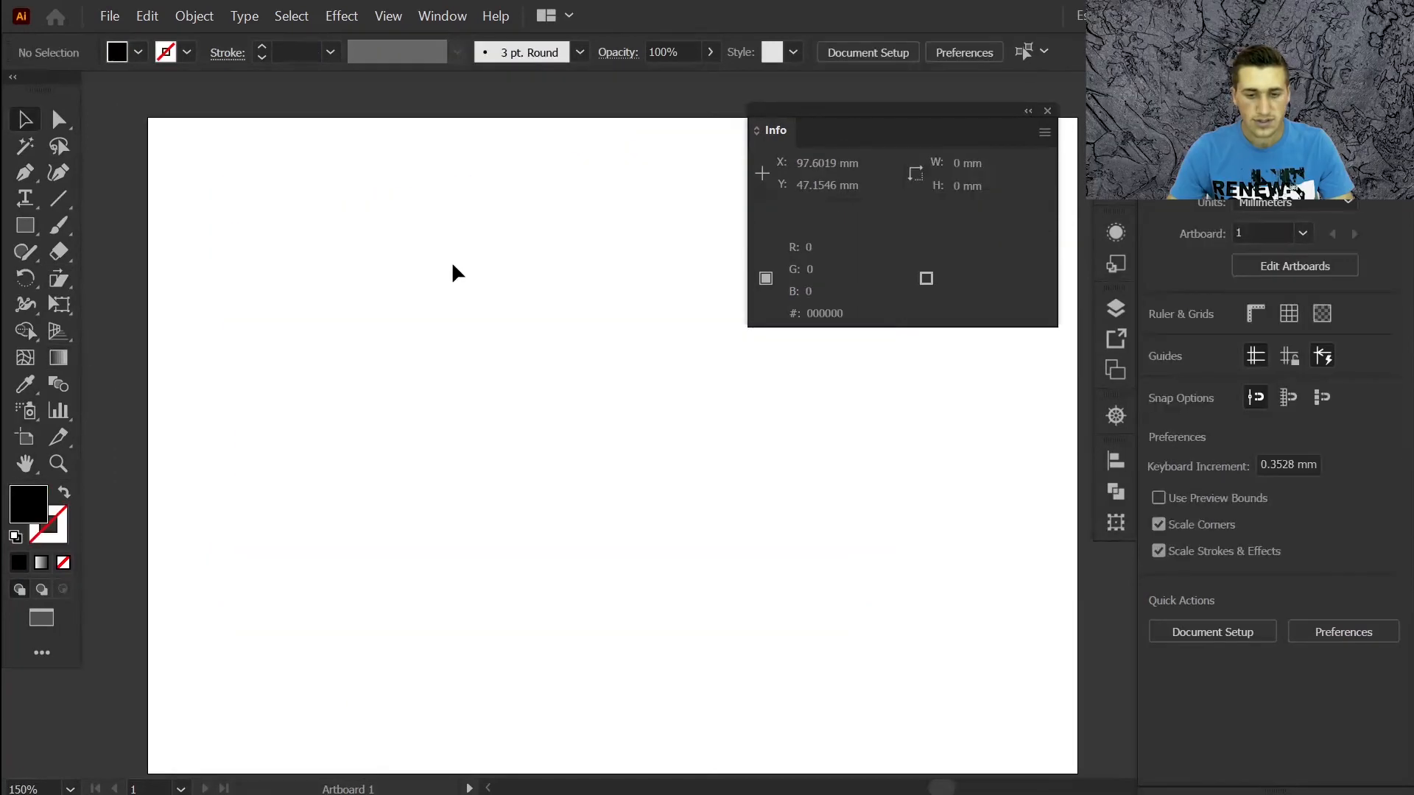
- Measure the distance and angle between two points on the blank artboard with the Measure tool, and return to the Selection tool
left_click(24, 386)
left_click(75, 410)
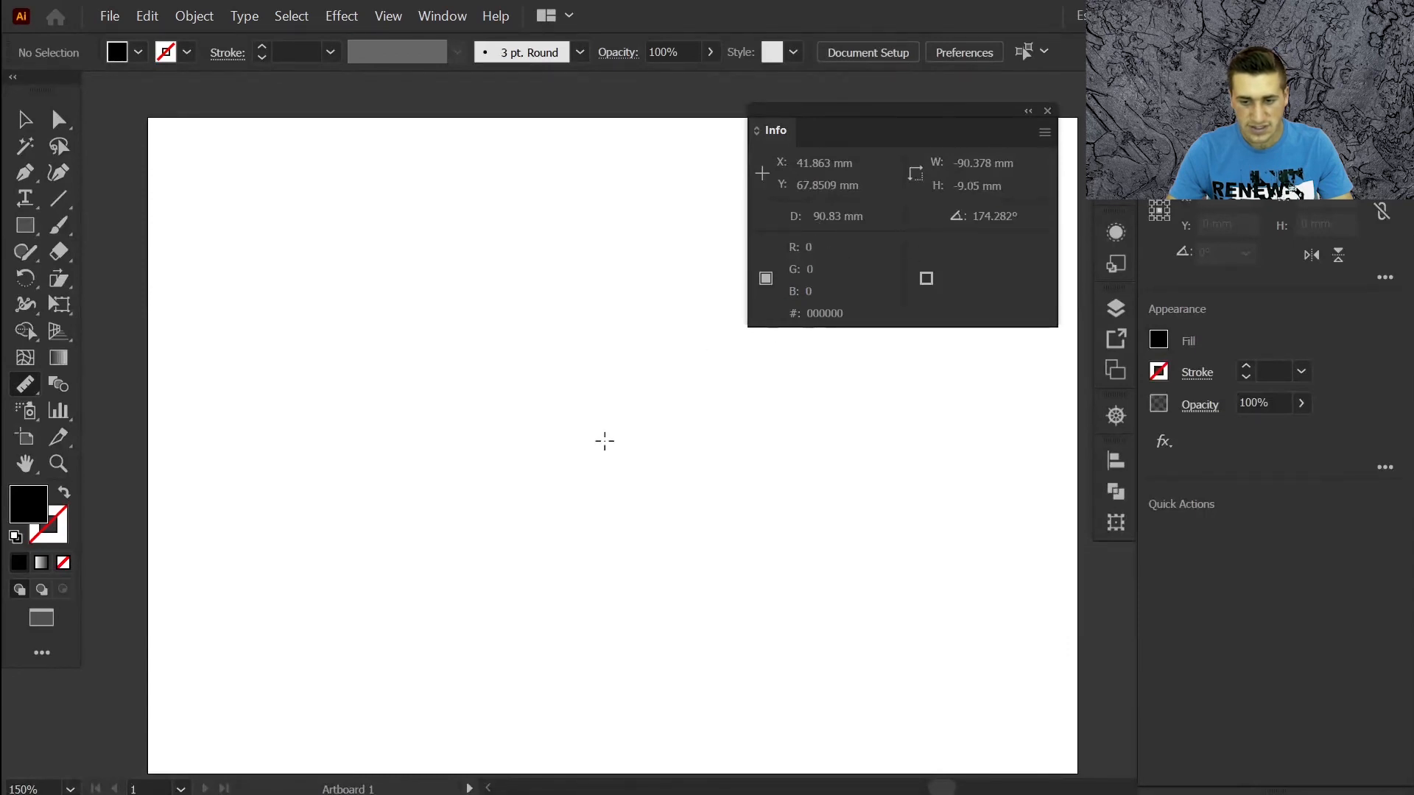
left_click(605, 442)
left_click(515, 541)
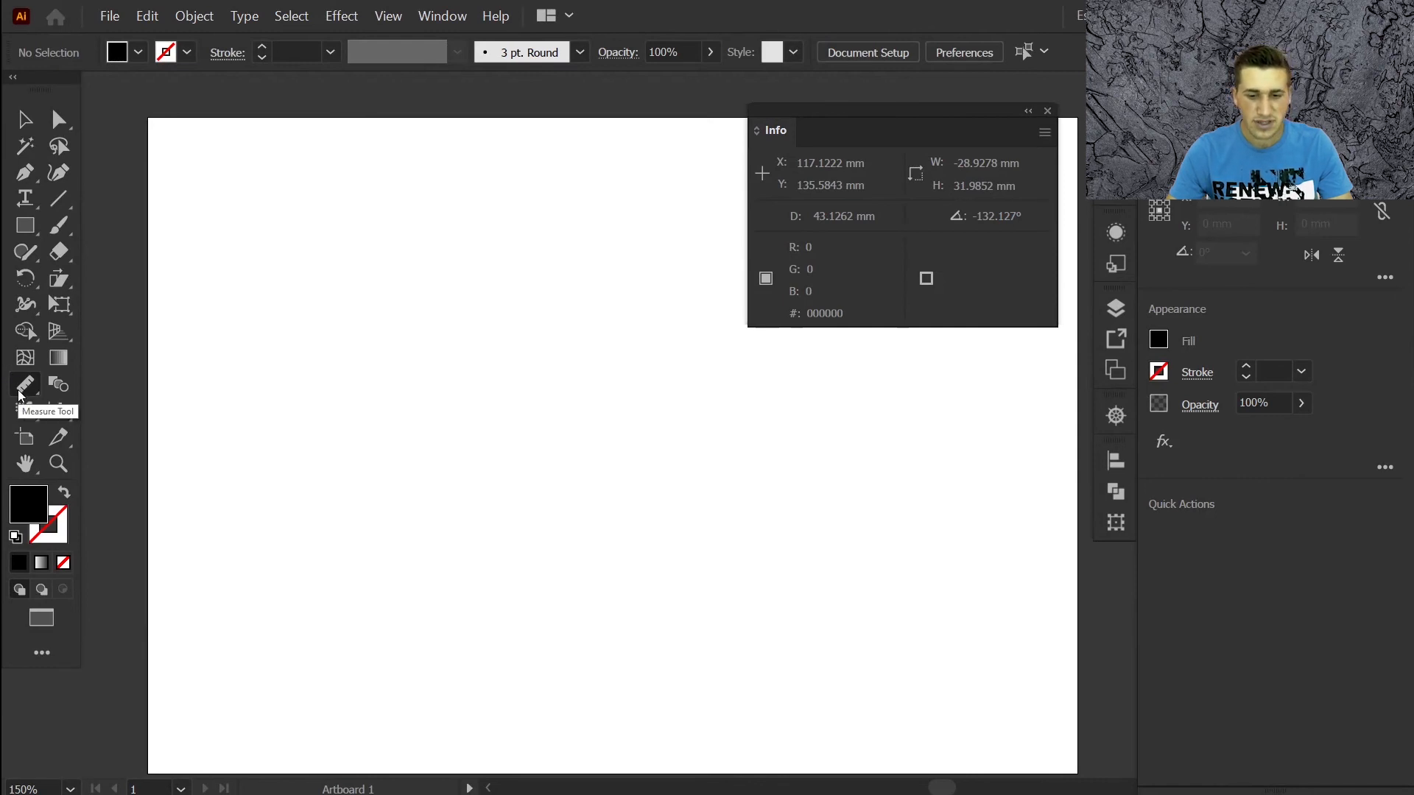
left_click(19, 120)
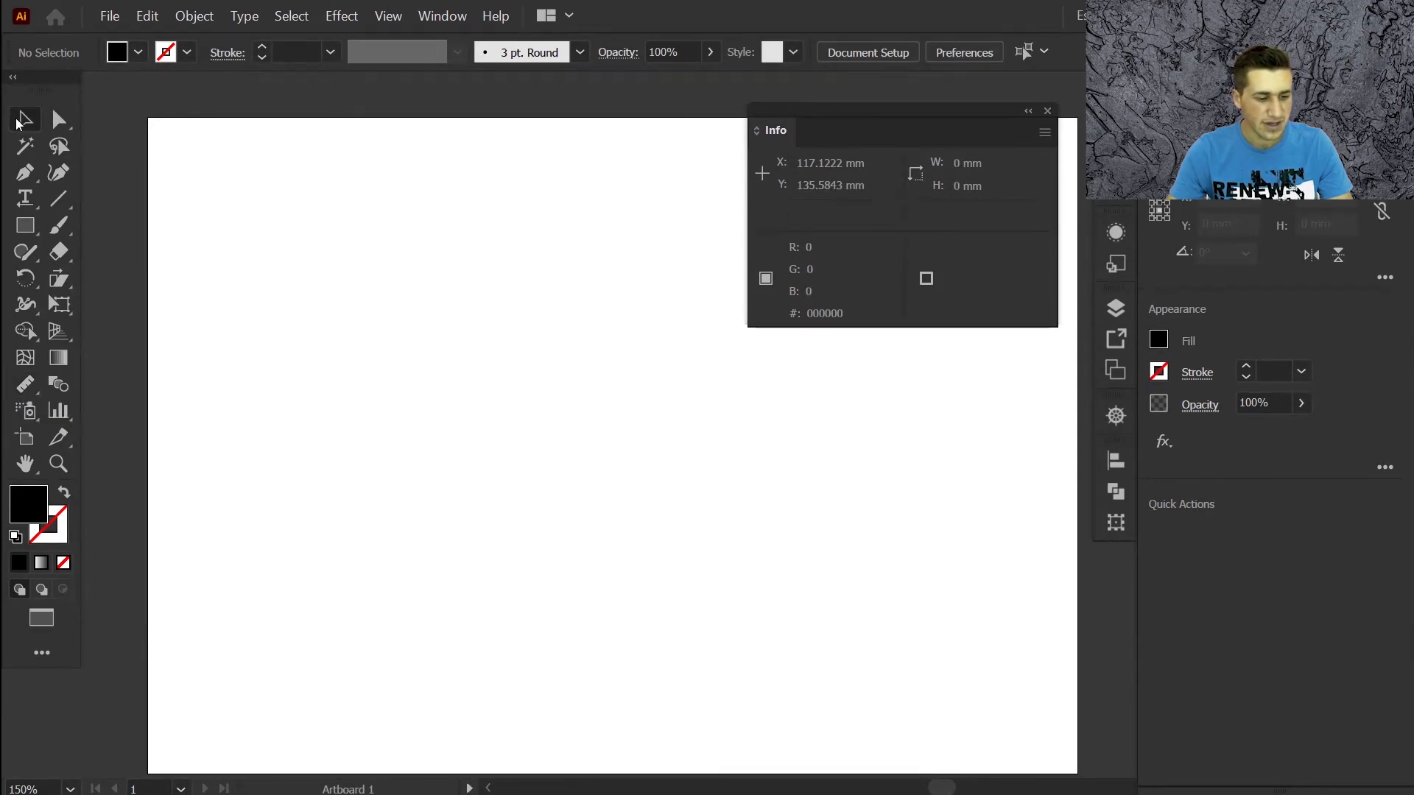
- Draw a large area-text frame across the middle of the blank artboard with the Type tool
key("t")
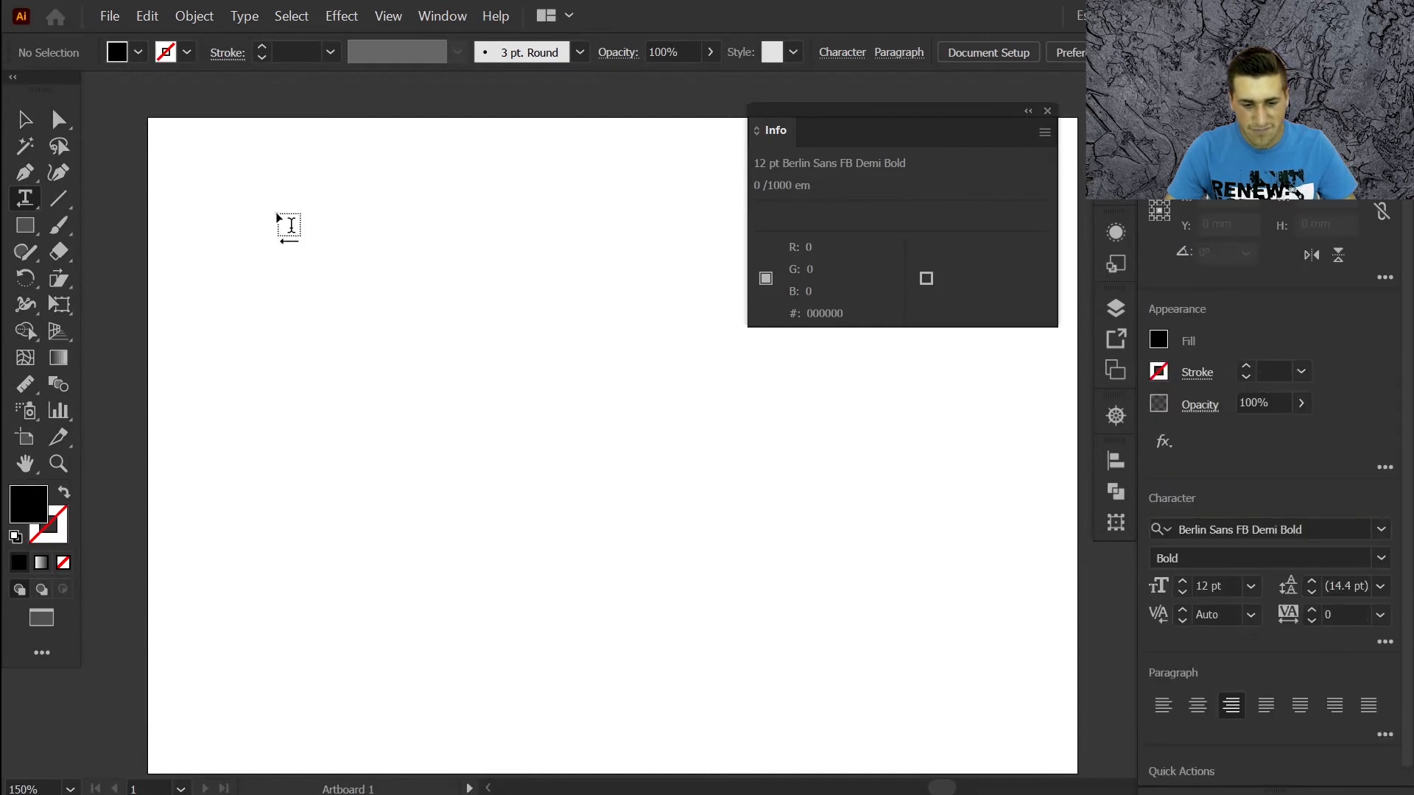
left_click_drag(278, 214, 719, 511)
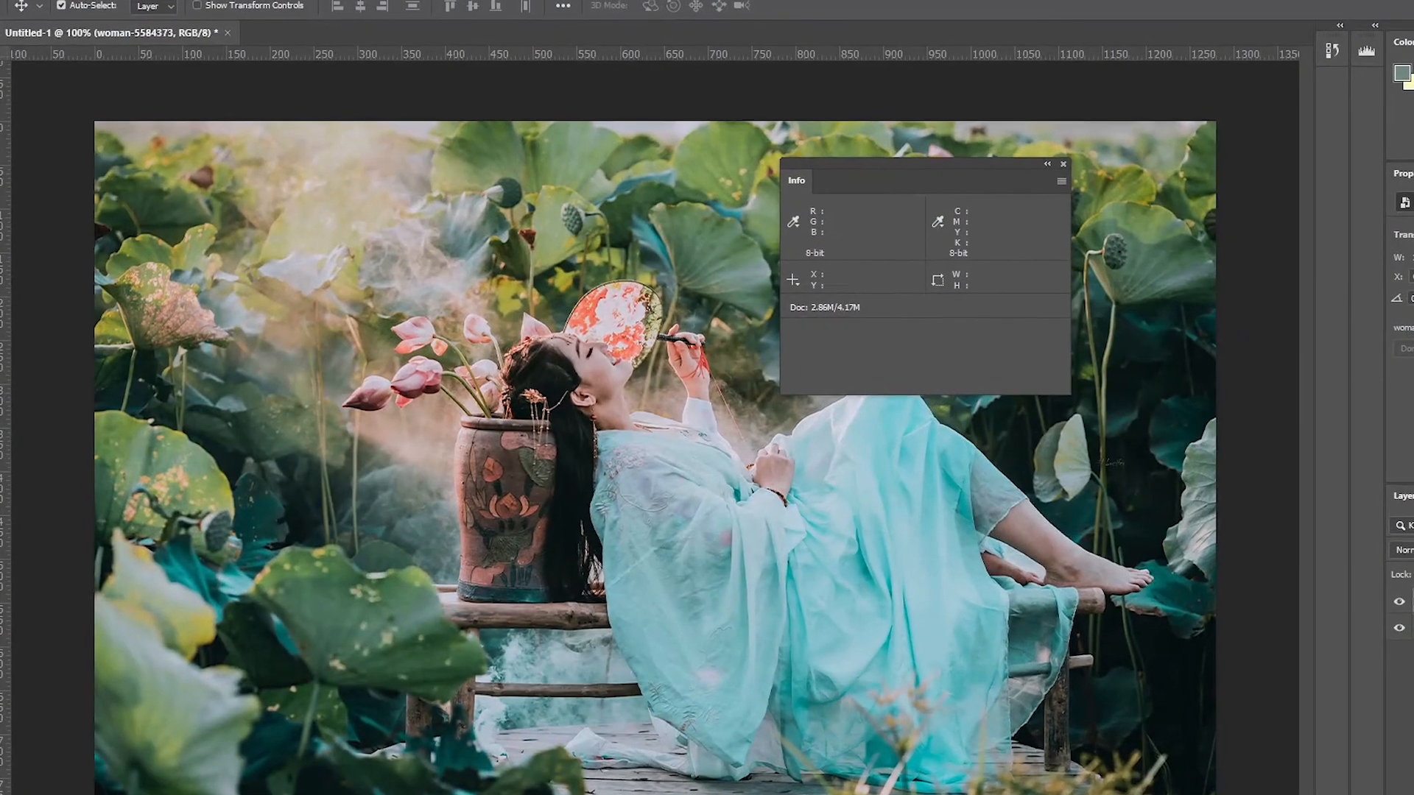
- Switch to Photoshop and examine the Info panel's tool hints for the Eyedropper and the Quick Selection tool, including its subtract mode
key("i")
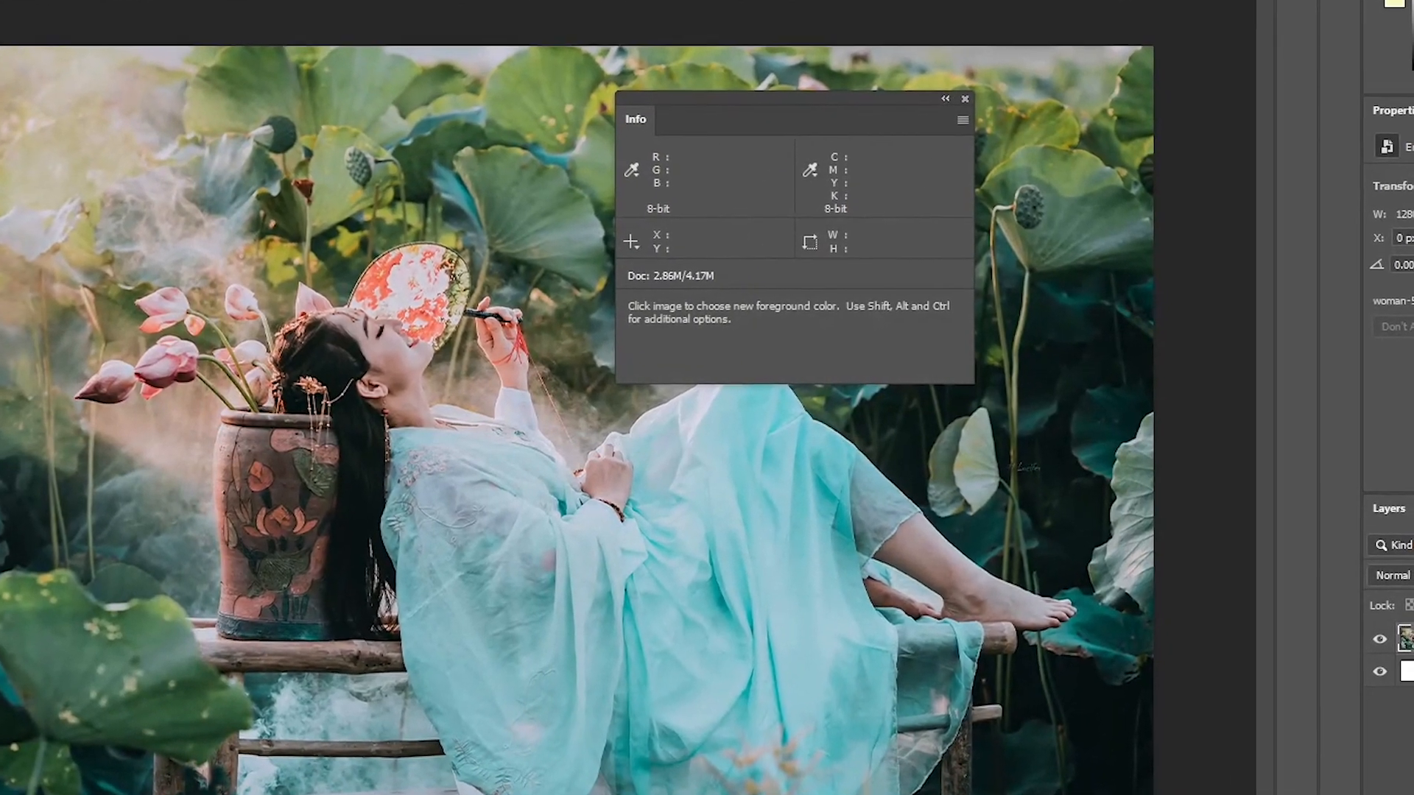
key("w")
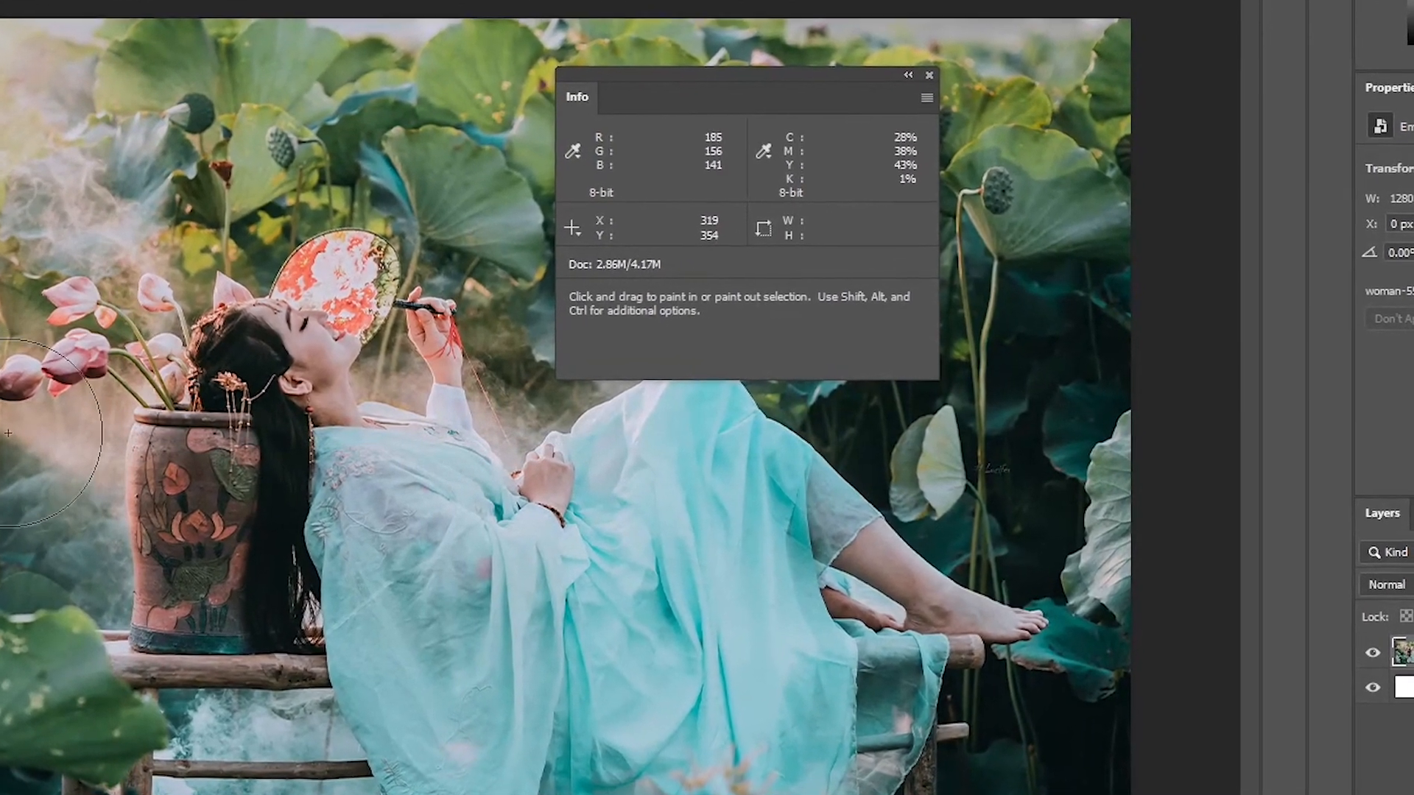
key("alt")
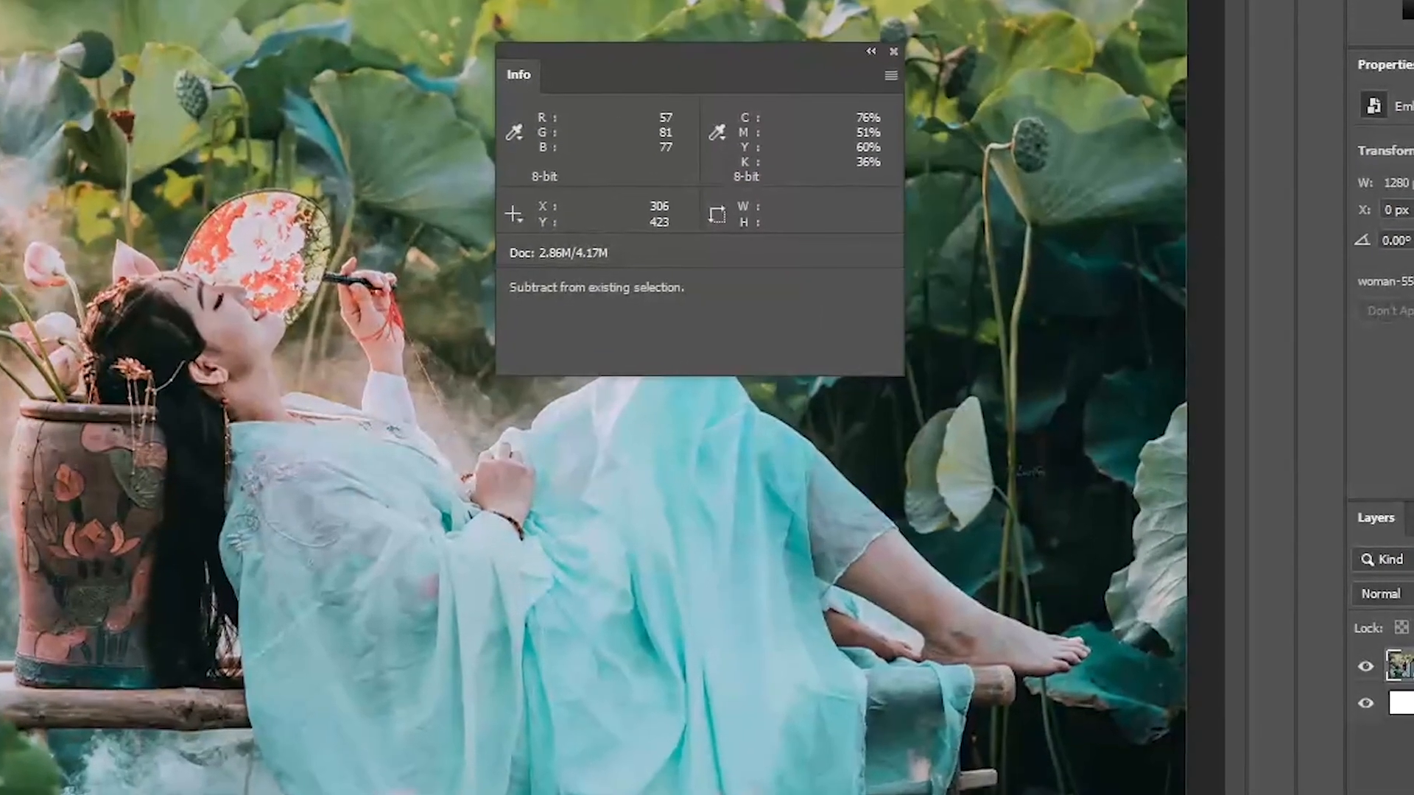